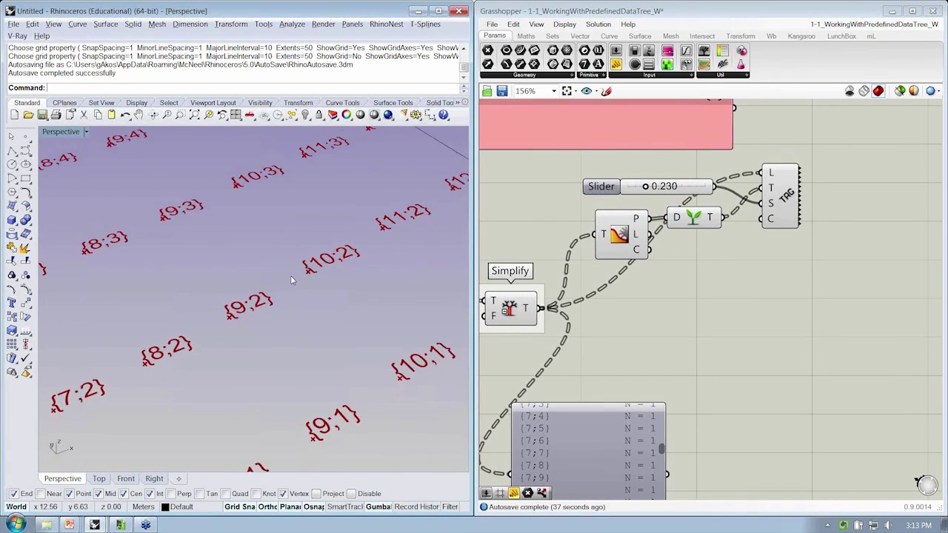
{"action": "scroll", "coordinate": [291, 280], "scroll_direction": "down", "scroll_amount": 2}
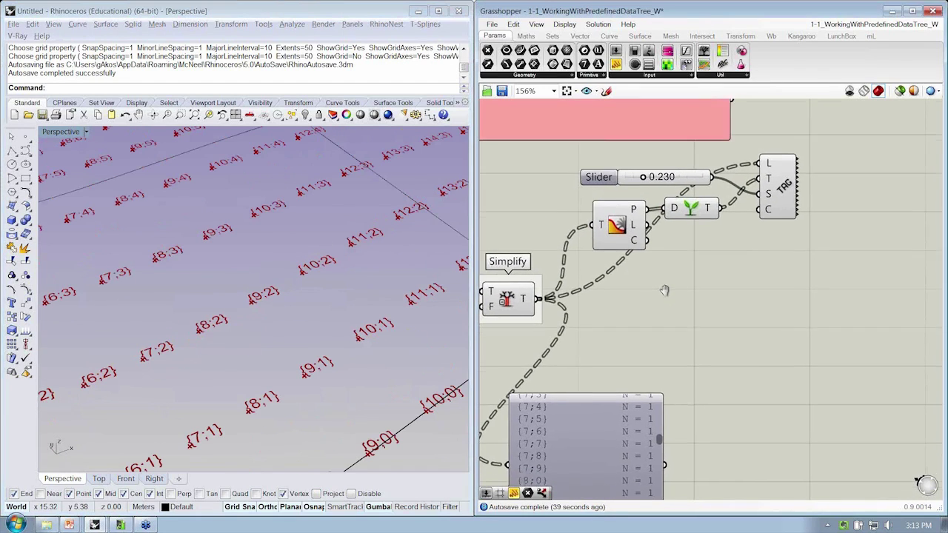
Set the Text Tag's T input wire to Faint Display.
{"action": "right_click_drag", "start_coordinate": [666, 305], "coordinate": [669, 293]}
{"action": "right_click", "coordinate": [770, 170]}
{"action": "mouse_move", "coordinate": [813, 198]}
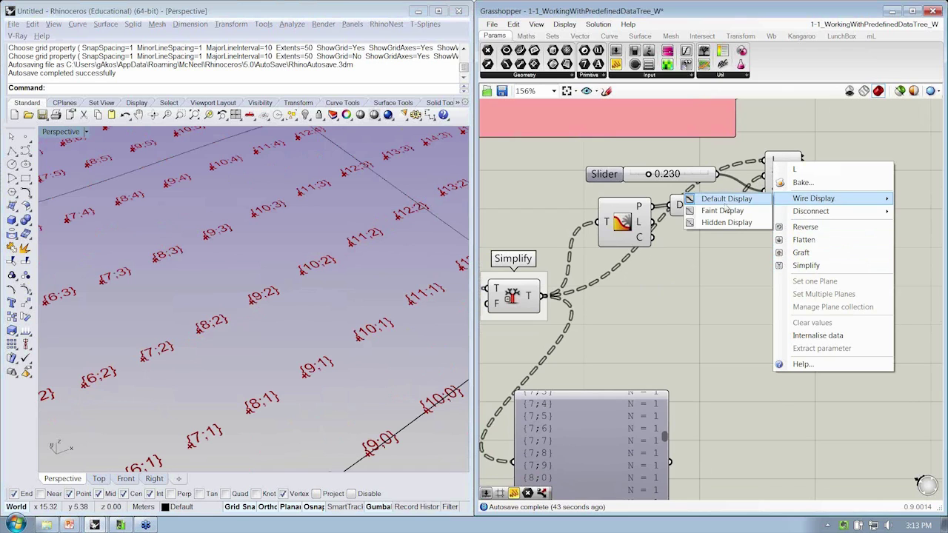
{"action": "left_click", "coordinate": [722, 210]}
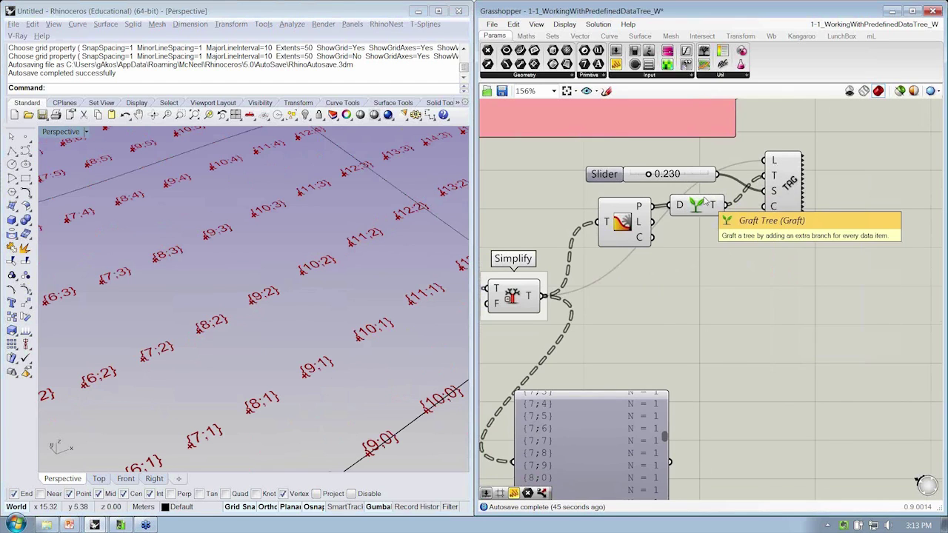
{"action": "scroll", "coordinate": [607, 267], "scroll_direction": "down", "scroll_amount": 1}
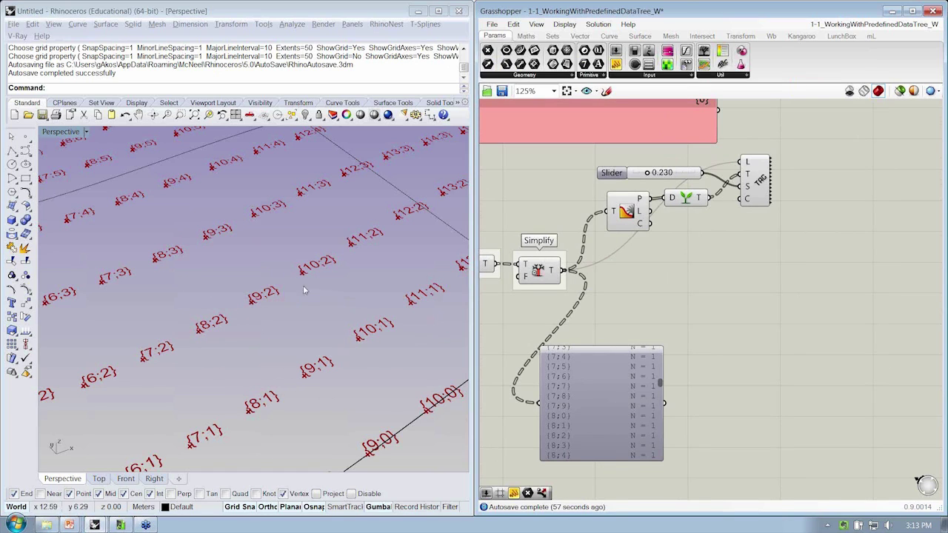
Check the path list panel and reframe the Simplify and Slider components.
{"action": "left_click", "coordinate": [611, 432]}
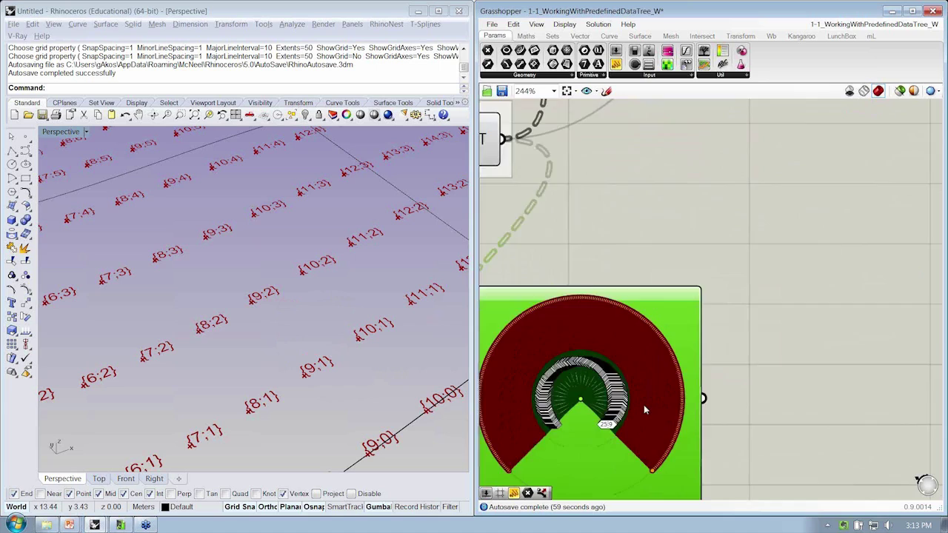
{"action": "scroll", "coordinate": [643, 404], "scroll_direction": "up", "scroll_amount": 5}
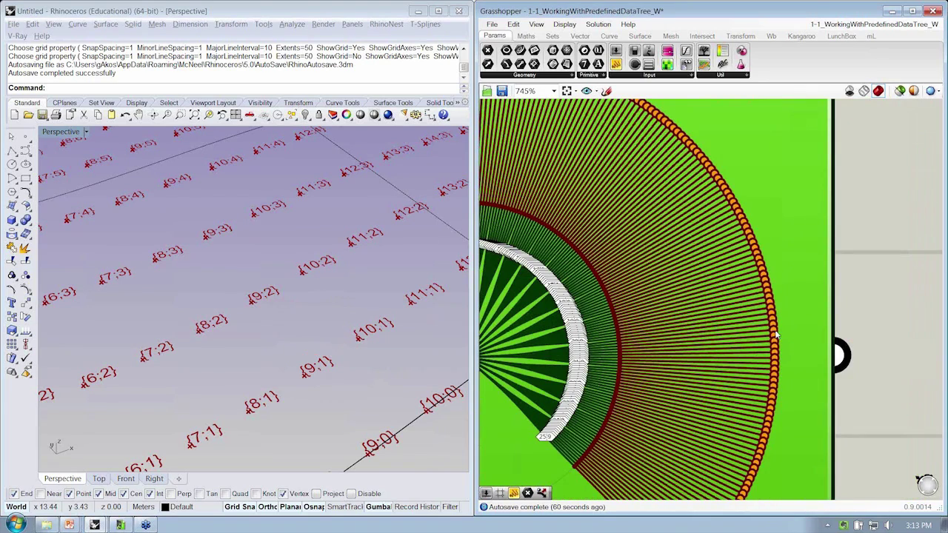
{"action": "scroll", "coordinate": [744, 211], "scroll_direction": "down", "scroll_amount": 5}
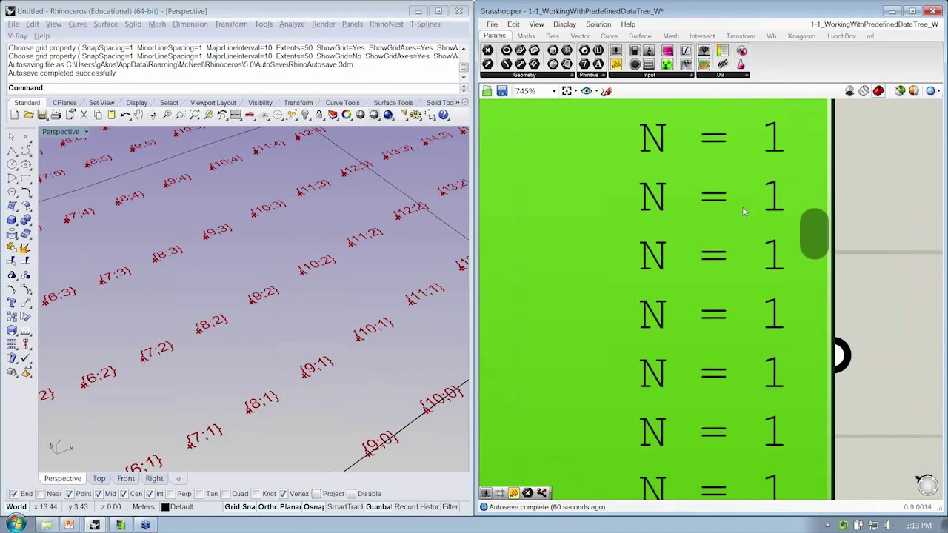
{"action": "scroll", "coordinate": [819, 245], "scroll_direction": "down", "scroll_amount": 3}
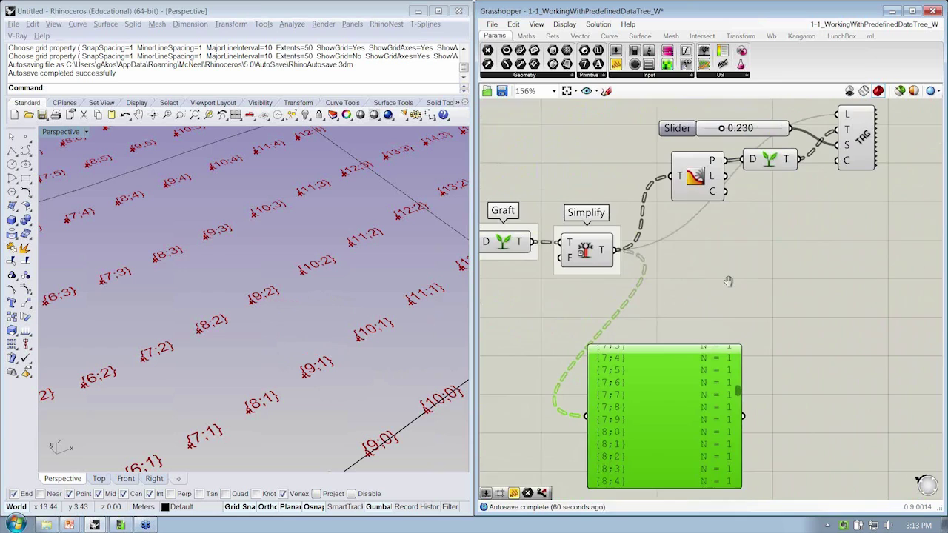
{"action": "right_click_drag", "start_coordinate": [740, 222], "coordinate": [661, 187]}
{"action": "left_click", "coordinate": [661, 186]}
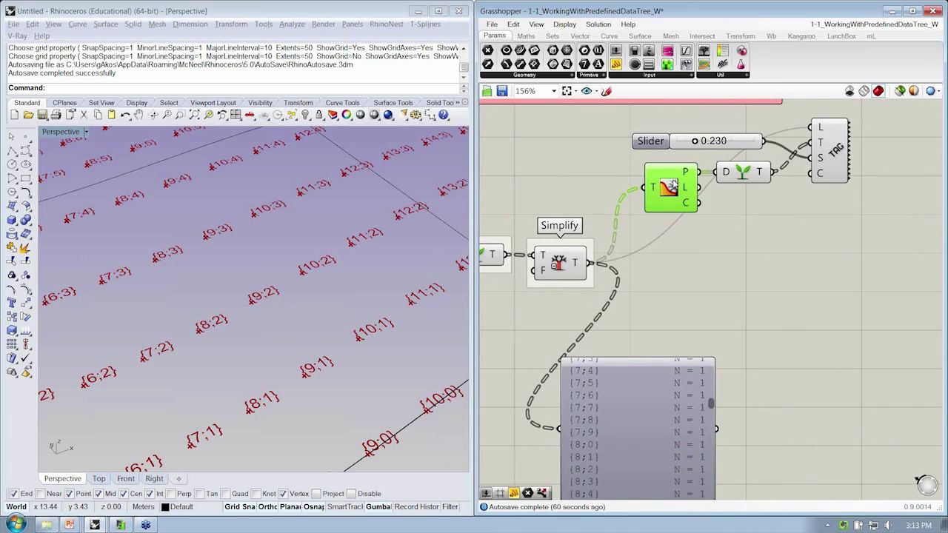
{"action": "left_click", "coordinate": [770, 259]}
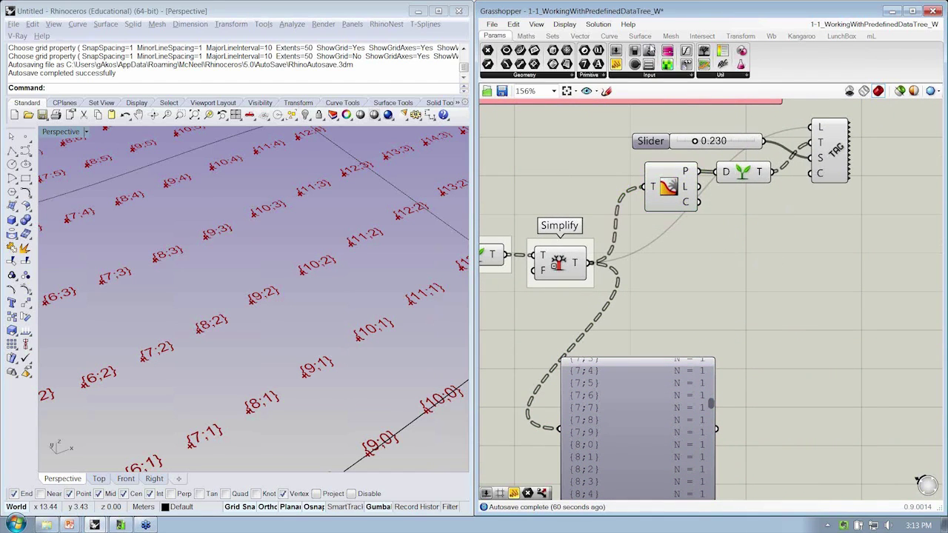
Place a Relative Item component from Sets > Tree beside Simplify.
{"action": "left_click", "coordinate": [553, 36]}
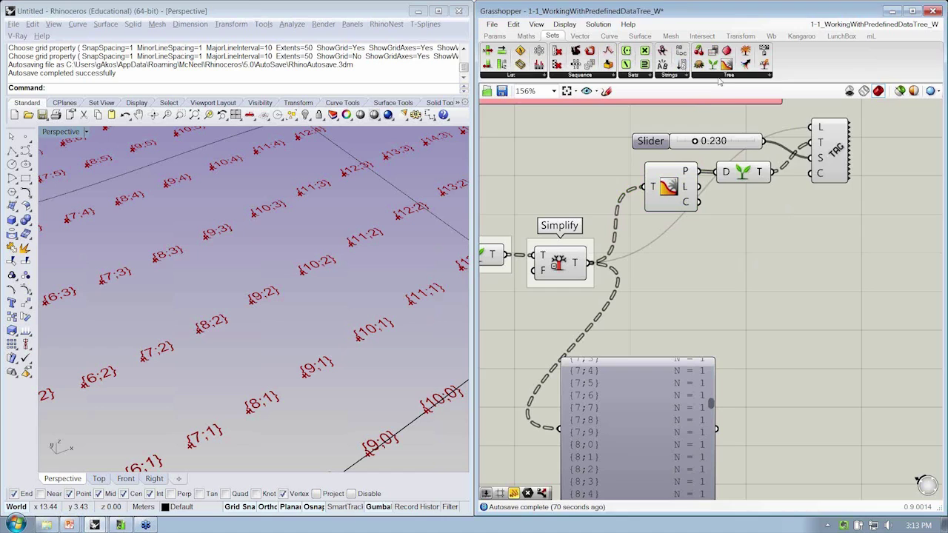
{"action": "left_click", "coordinate": [718, 76]}
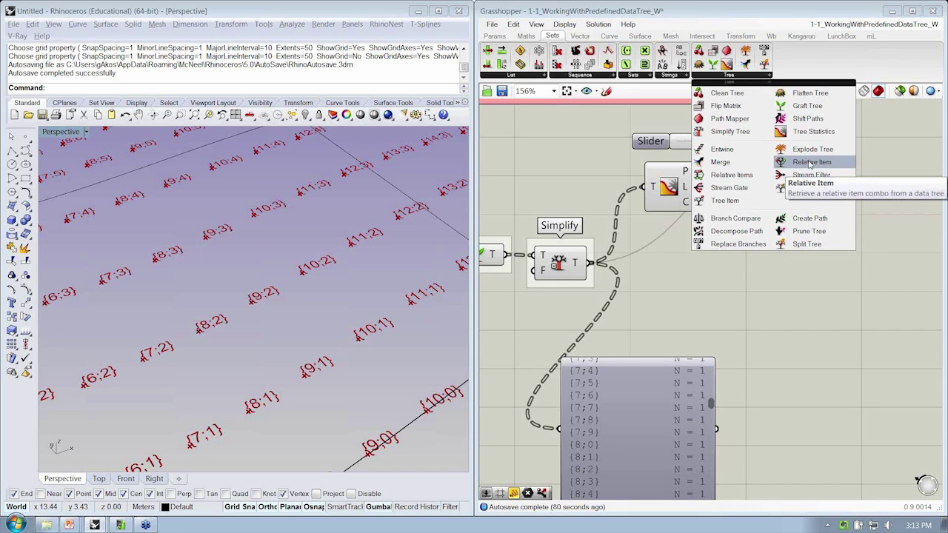
{"action": "left_click", "coordinate": [813, 163]}
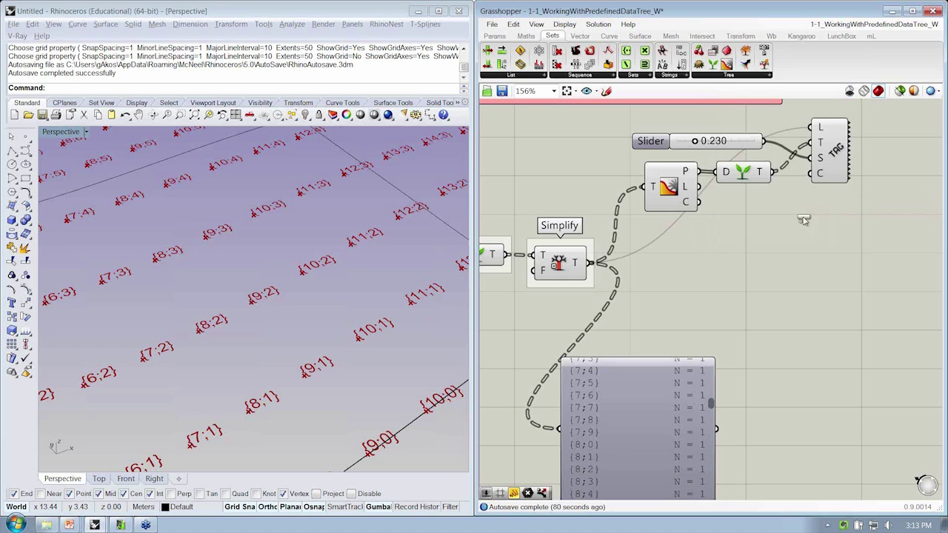
{"action": "left_click", "coordinate": [770, 286]}
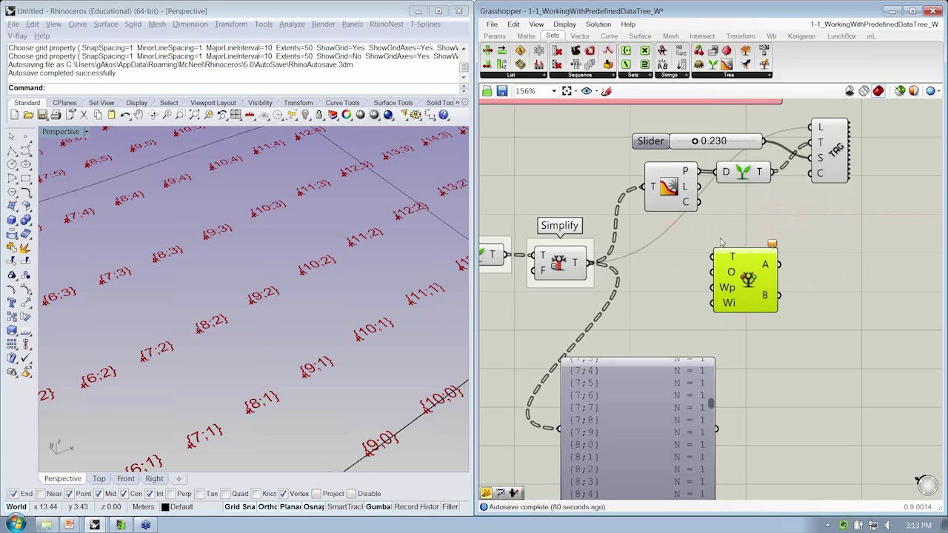
{"action": "scroll", "coordinate": [674, 267], "scroll_direction": "up", "scroll_amount": 2}
{"action": "left_click", "coordinate": [683, 243]}
{"action": "scroll", "coordinate": [814, 252], "scroll_direction": "up", "scroll_amount": 1}
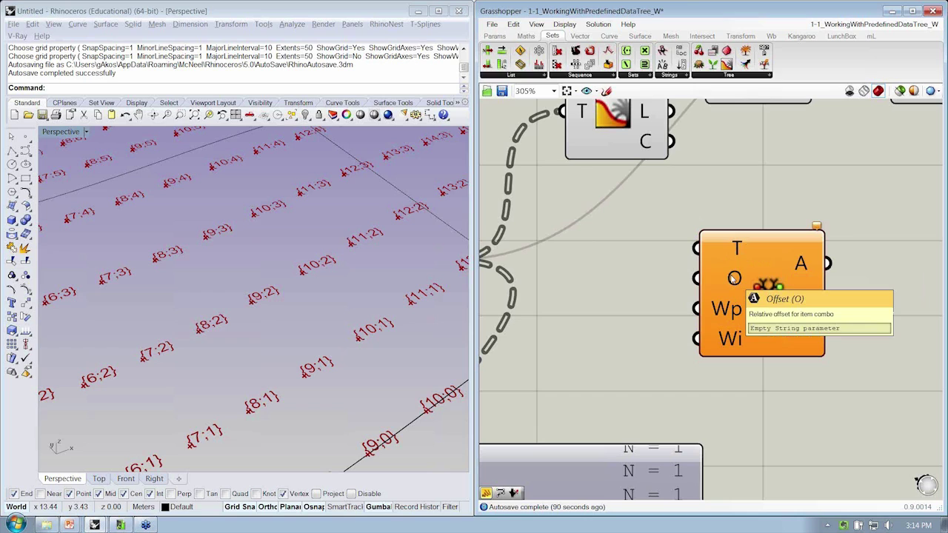
{"action": "right_click_drag", "start_coordinate": [732, 278], "coordinate": [734, 271]}
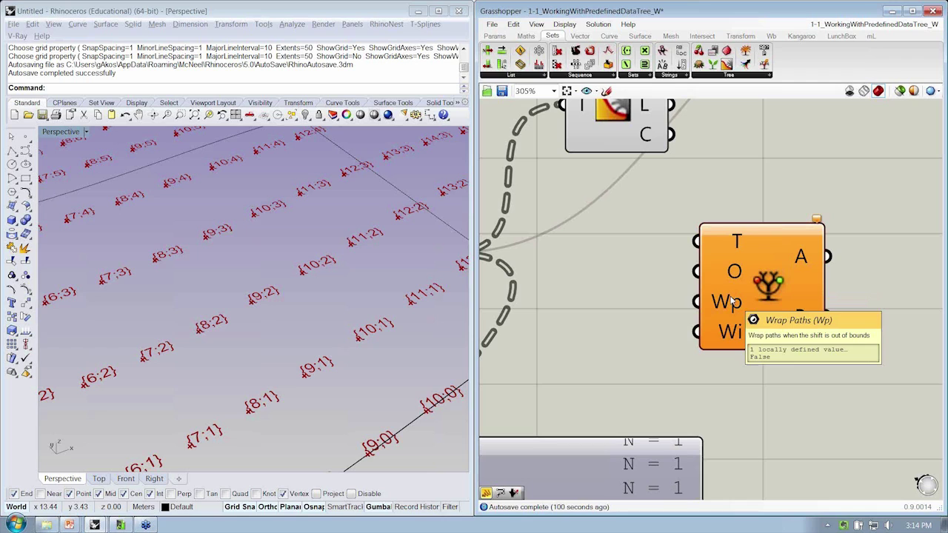
{"action": "mouse_move", "coordinate": [732, 299]}
{"action": "right_mouse_down"}
{"action": "mouse_move", "coordinate": [728, 291]}
{"action": "mouse_move", "coordinate": [780, 310]}
{"action": "right_mouse_up"}
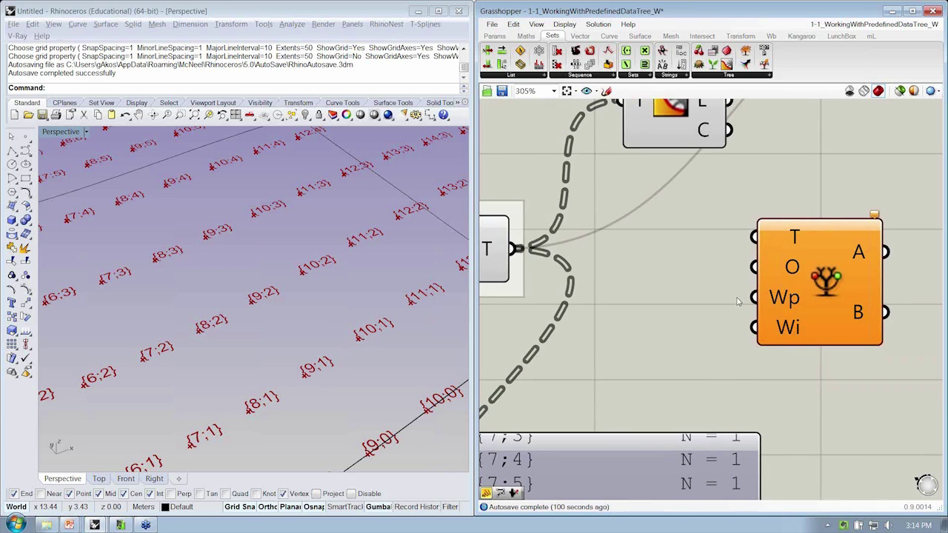
{"action": "scroll", "coordinate": [716, 293], "scroll_direction": "down", "scroll_amount": 2}
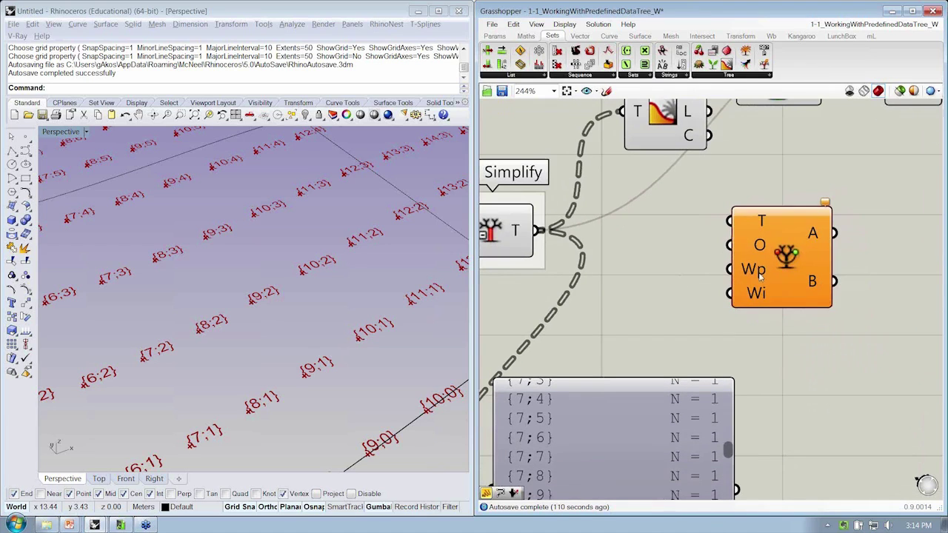
{"action": "left_click", "coordinate": [758, 275]}
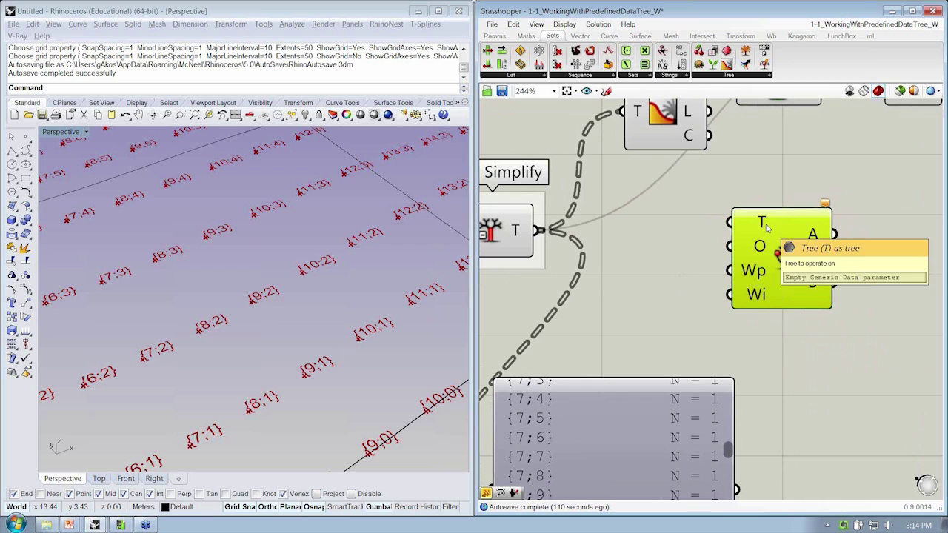
Wire Simplify's tree output into Relative Item's T input.
{"action": "left_click_drag", "start_coordinate": [773, 269], "coordinate": [775, 282]}
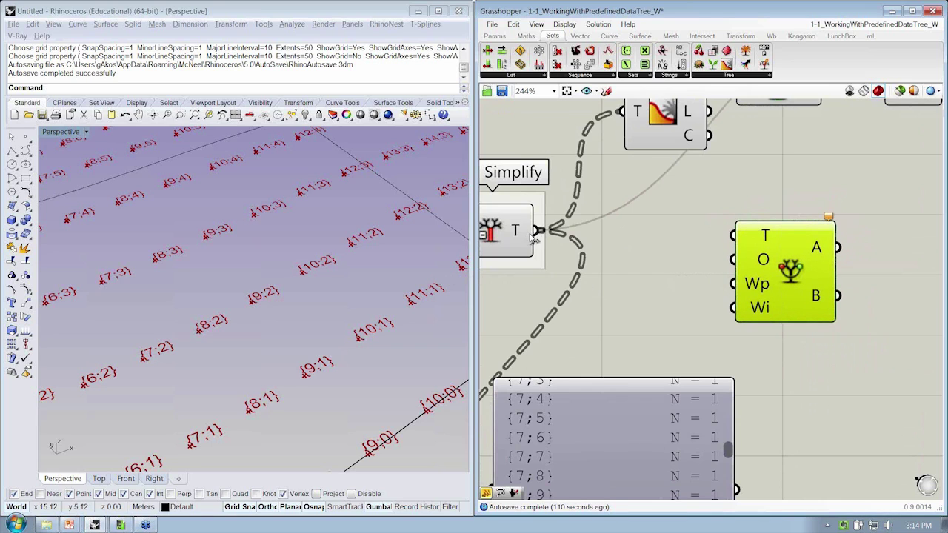
{"action": "left_click_drag", "start_coordinate": [532, 236], "coordinate": [733, 235]}
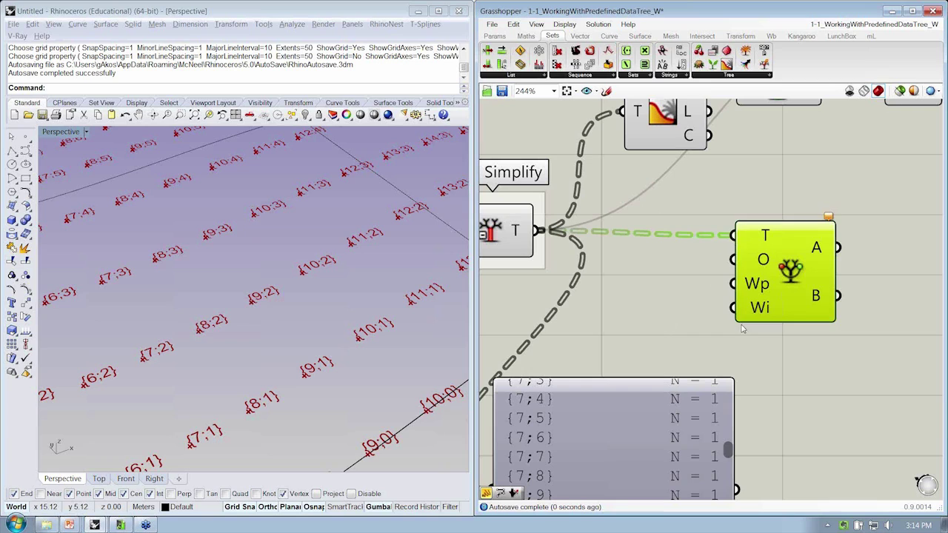
{"action": "left_click_drag", "start_coordinate": [770, 286], "coordinate": [811, 282]}
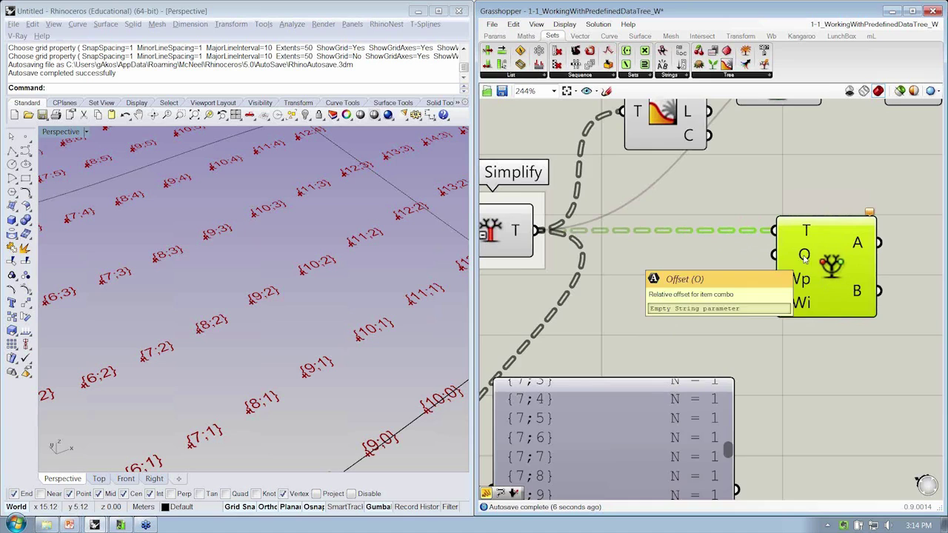
{"action": "scroll", "coordinate": [804, 254], "scroll_direction": "down", "scroll_amount": 2}
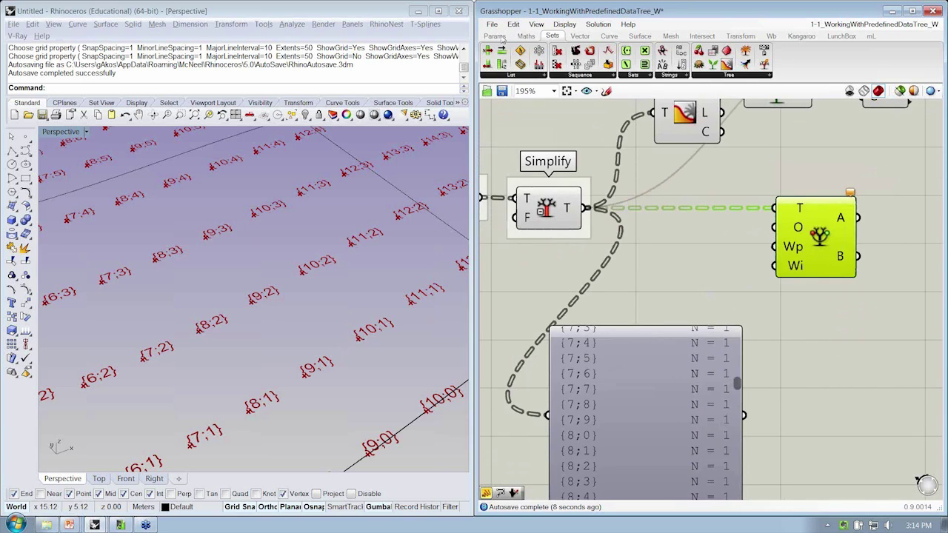
Add an empty Panel from Params > Input and arrange it beside the path list panel.
{"action": "left_click", "coordinate": [502, 37]}
{"action": "left_click", "coordinate": [621, 77]}
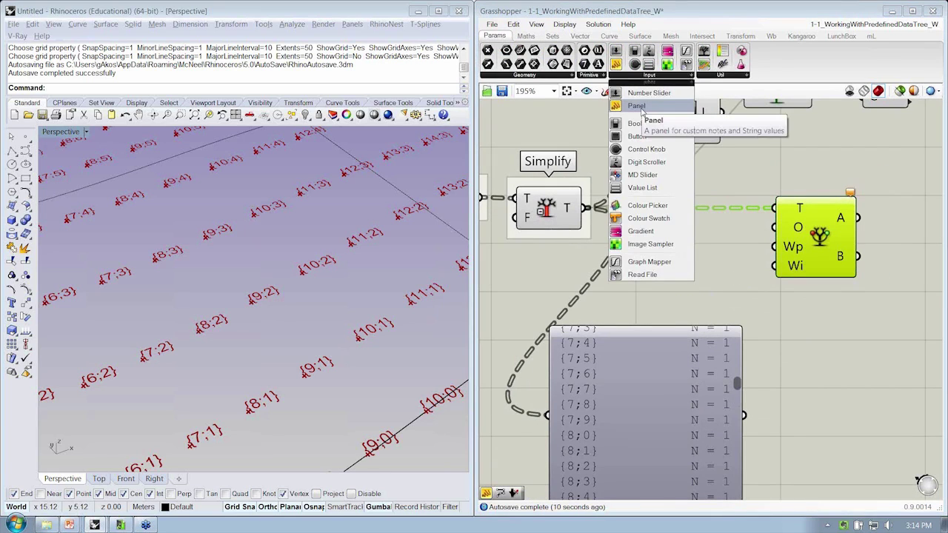
{"action": "left_click_drag", "start_coordinate": [641, 110], "coordinate": [660, 237]}
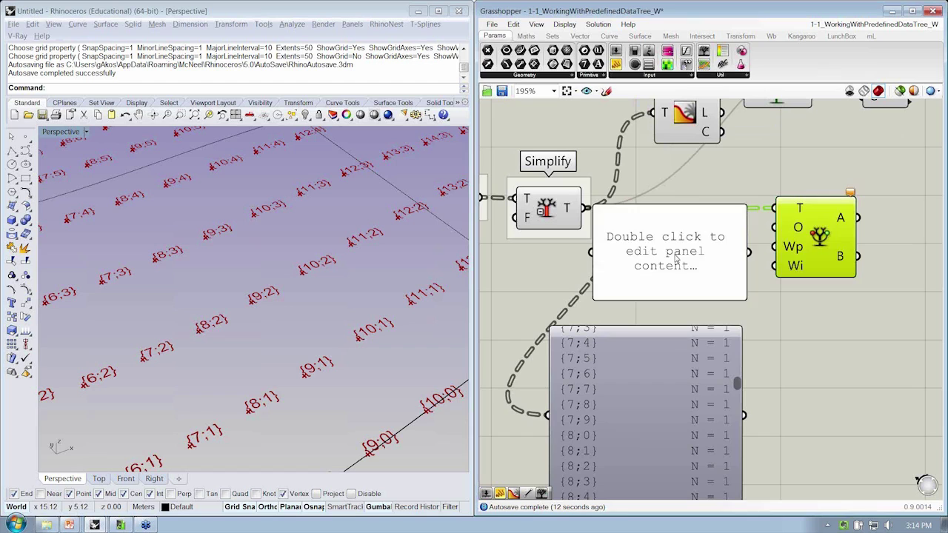
{"action": "left_click_drag", "start_coordinate": [679, 334], "coordinate": [627, 376]}
{"action": "left_click_drag", "start_coordinate": [693, 299], "coordinate": [693, 339]}
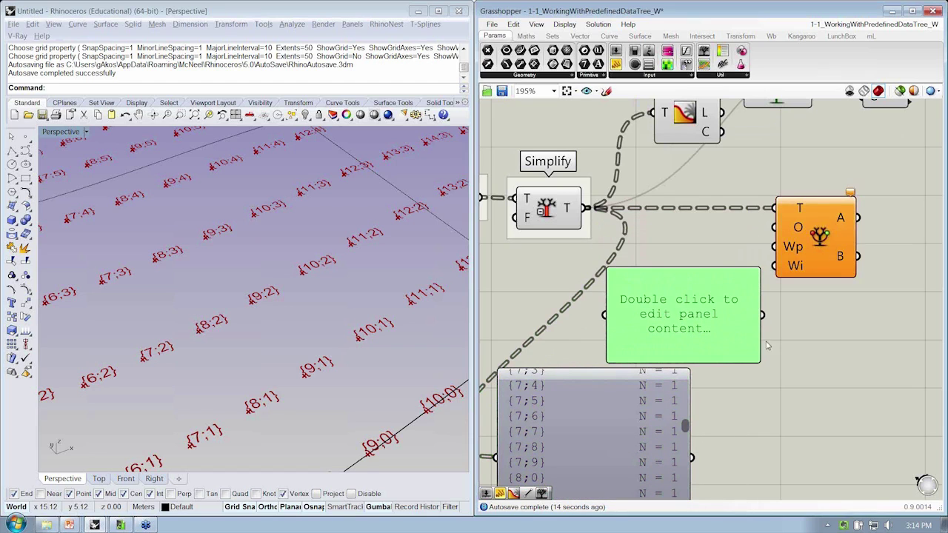
{"action": "left_click_drag", "start_coordinate": [763, 359], "coordinate": [724, 361]}
{"action": "left_click_drag", "start_coordinate": [688, 325], "coordinate": [708, 315]}
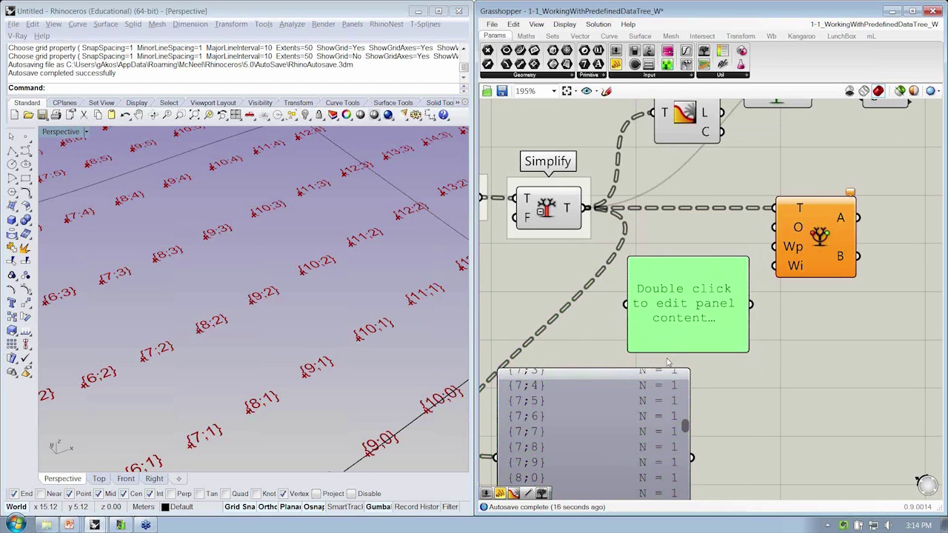
{"action": "left_click_drag", "start_coordinate": [587, 418], "coordinate": [719, 407]}
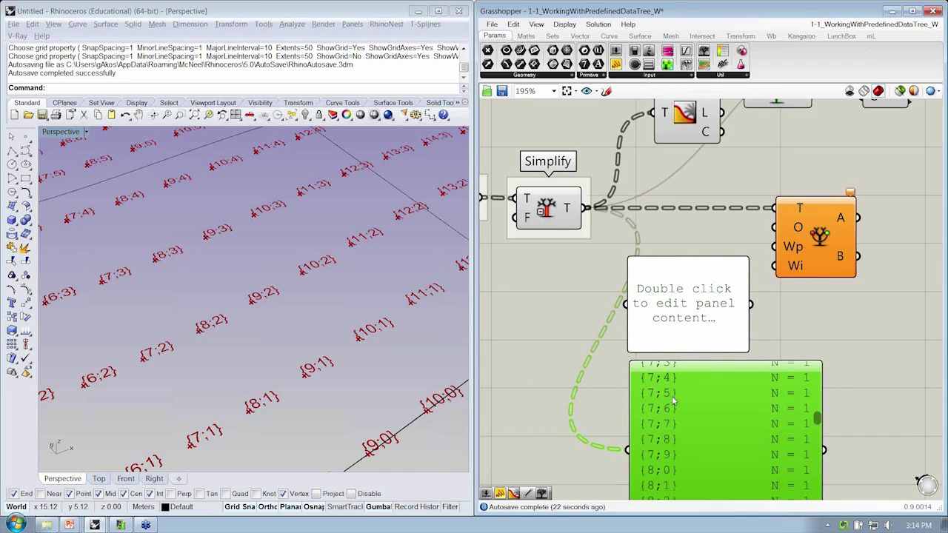
{"action": "right_click_drag", "start_coordinate": [671, 396], "coordinate": [646, 371]}
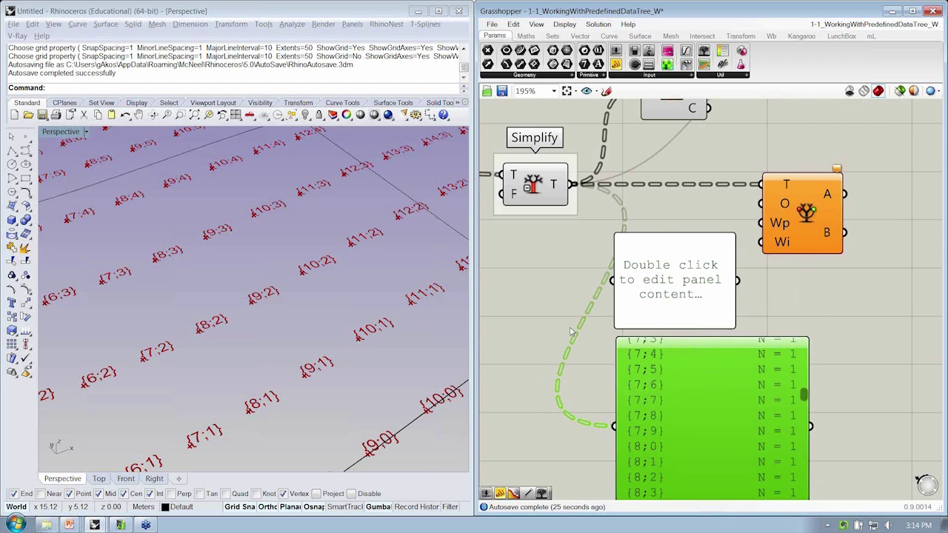
Enter {+1;+1} as the new panel's text and confirm it.
{"action": "double_click", "coordinate": [650, 280]}
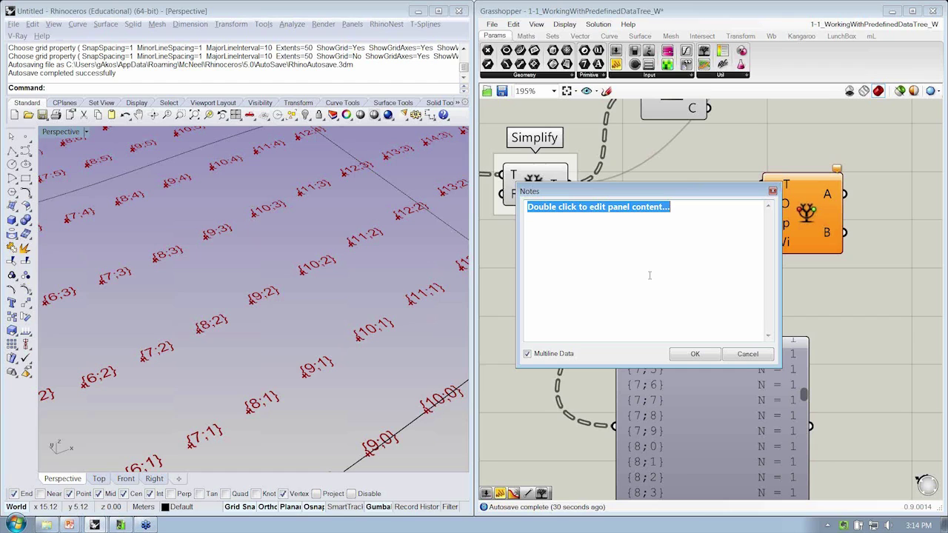
{"action": "type", "text": "{-1;+1"}
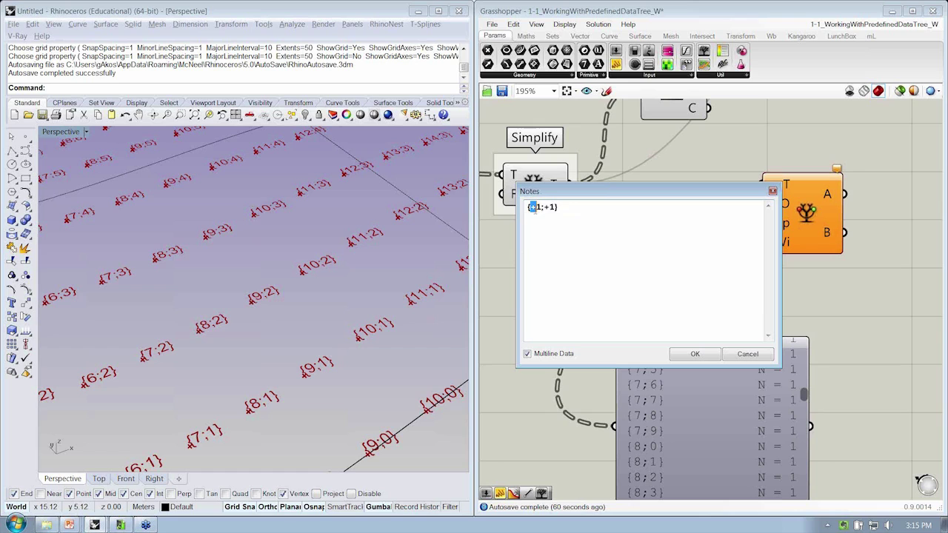
{"action": "left_click_drag", "start_coordinate": [528, 206], "coordinate": [564, 213]}
{"action": "left_click", "coordinate": [694, 354]}
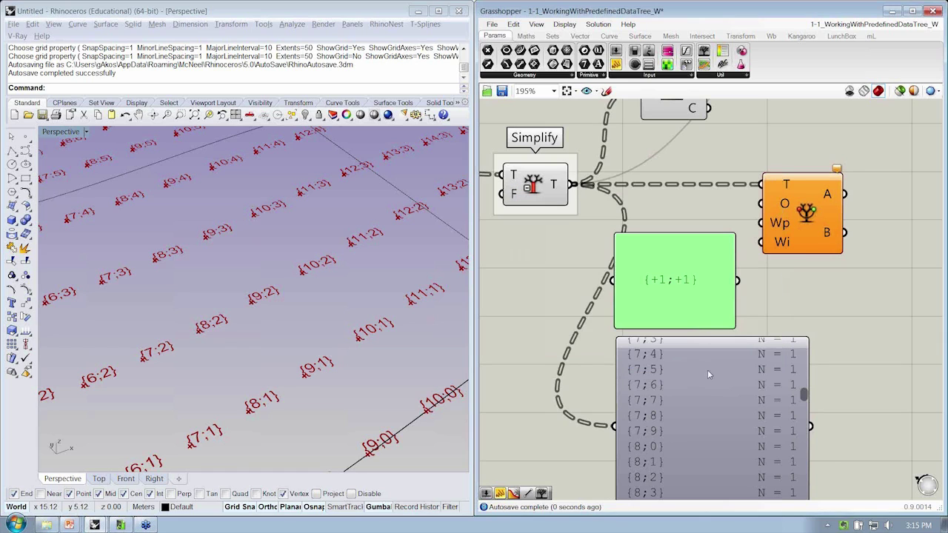
Show the offset panel in a larger sans-serif font and move the data list panel left.
{"action": "right_click", "coordinate": [670, 278]}
{"action": "mouse_move", "coordinate": [708, 420]}
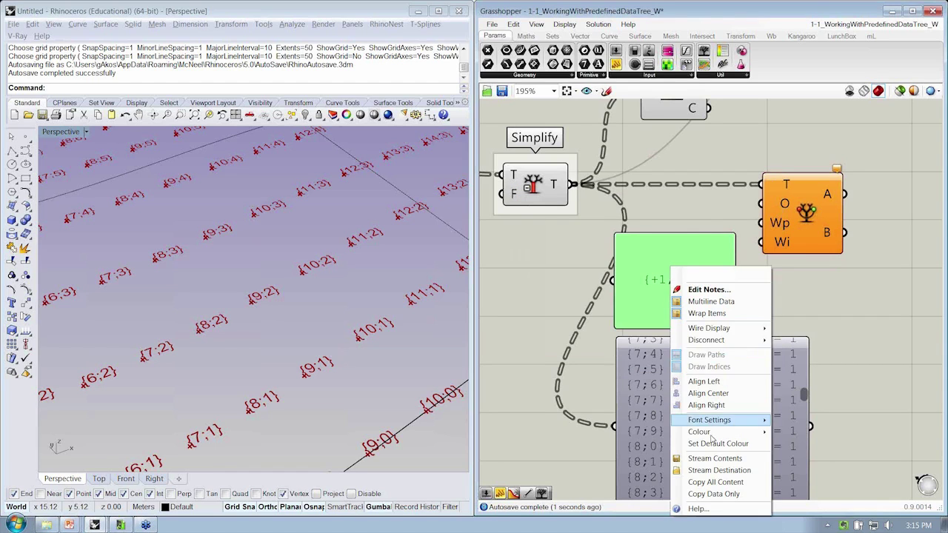
{"action": "left_click", "coordinate": [863, 468]}
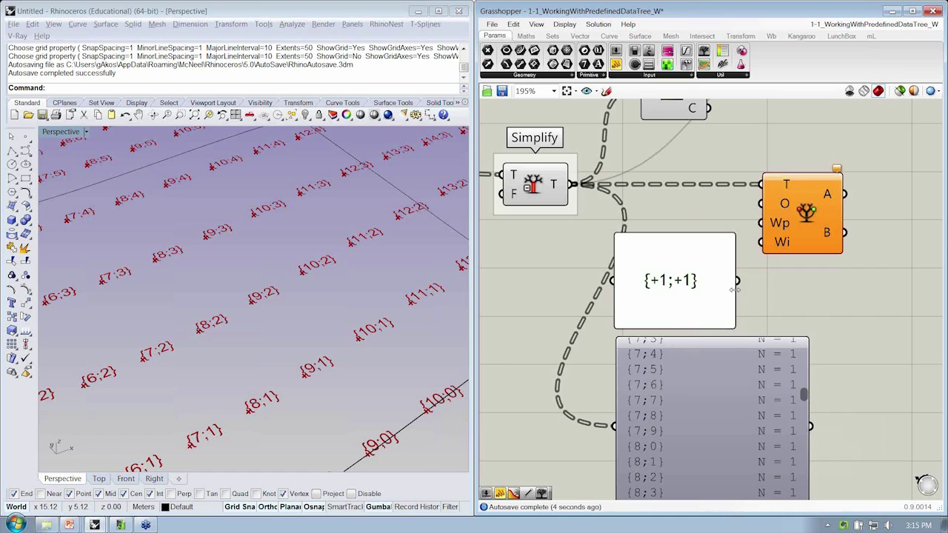
{"action": "left_click_drag", "start_coordinate": [727, 361], "coordinate": [654, 361]}
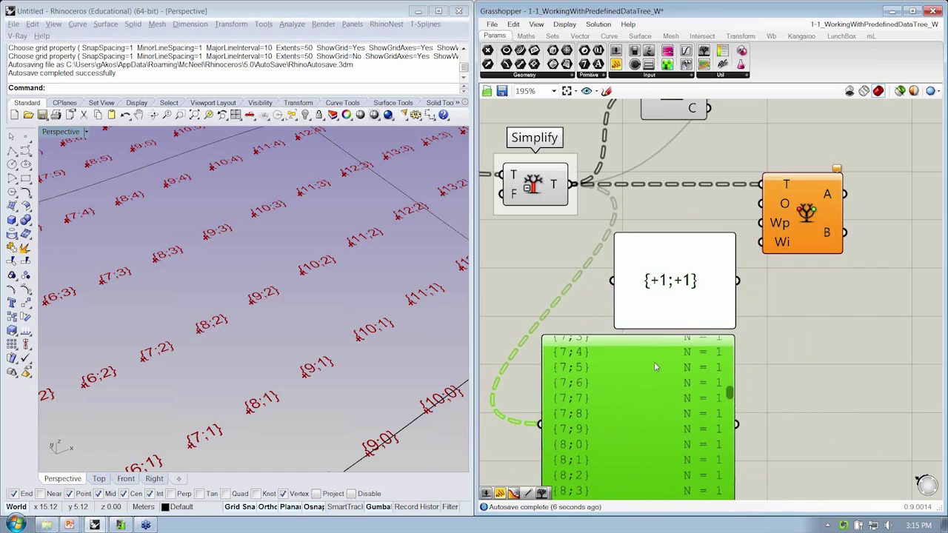
Wire the {+1;+1} panel into Relative Item's offset input.
{"action": "left_click_drag", "start_coordinate": [737, 280], "coordinate": [761, 203]}
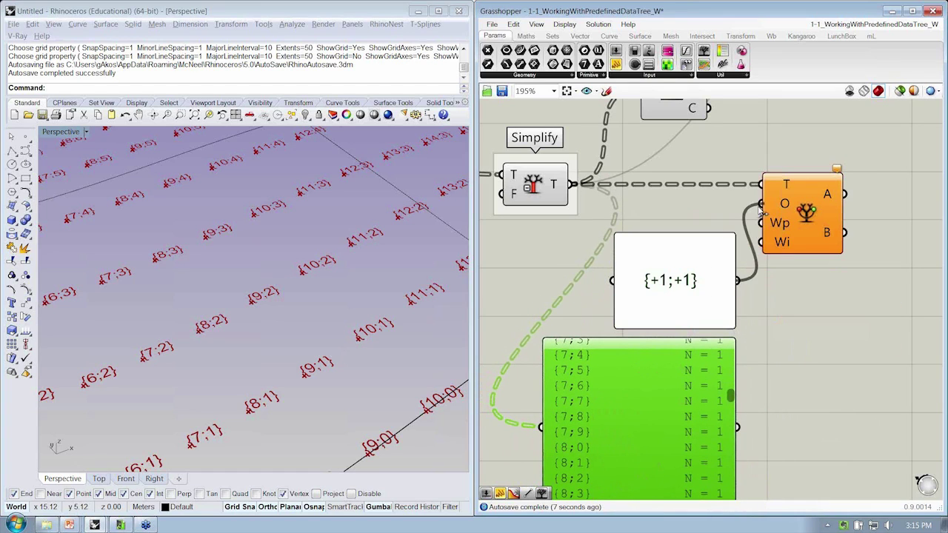
{"action": "left_click", "coordinate": [798, 337]}
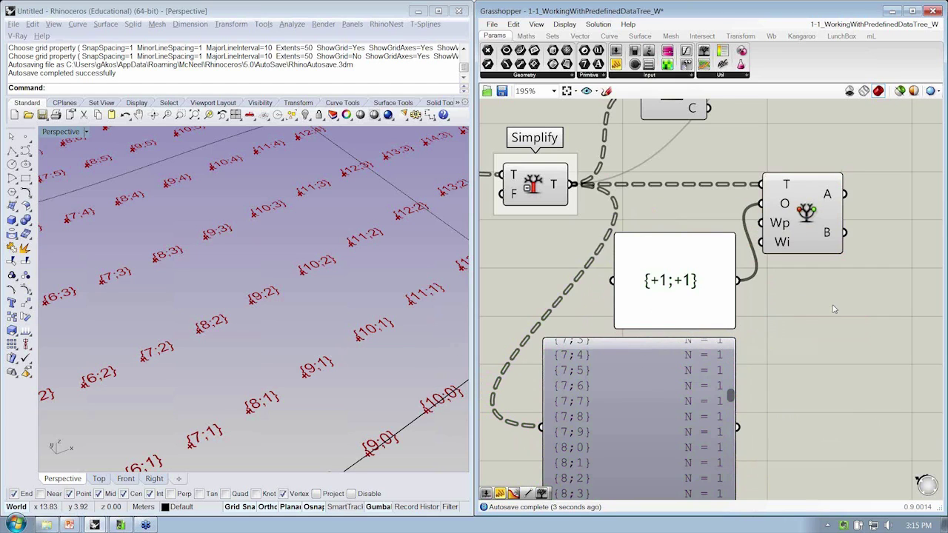
{"action": "right_click_drag", "start_coordinate": [833, 309], "coordinate": [837, 317]}
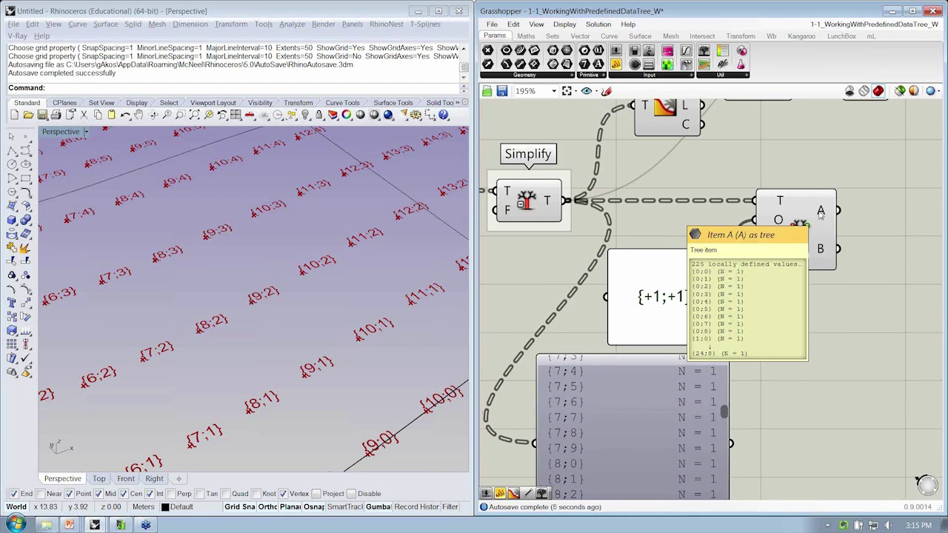
{"action": "left_click", "coordinate": [527, 212]}
{"action": "mouse_move", "coordinate": [825, 210]}
{"action": "right_mouse_down"}
{"action": "mouse_move", "coordinate": [790, 213]}
{"action": "mouse_move", "coordinate": [752, 197]}
{"action": "right_mouse_up"}
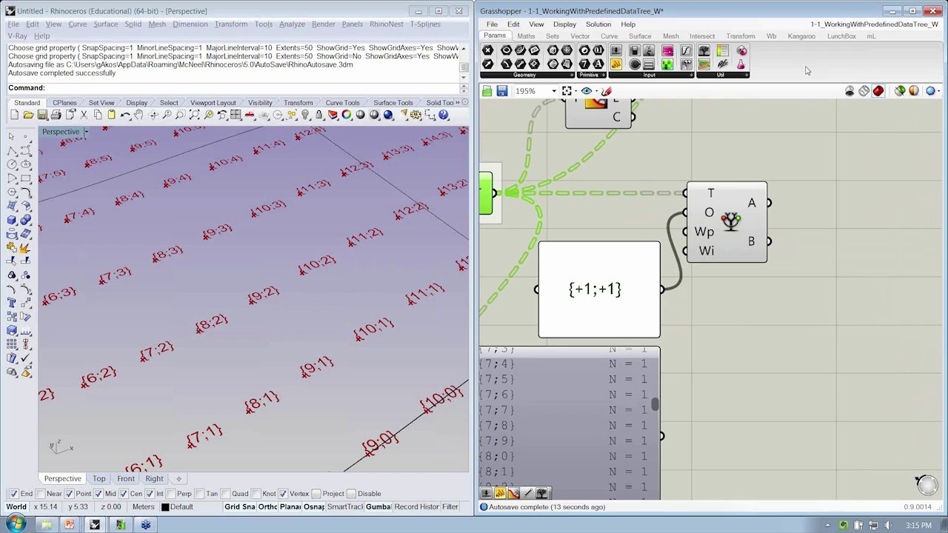
Add a two-point Line component fed by Relative Item's A and B outputs.
{"action": "left_click", "coordinate": [607, 37]}
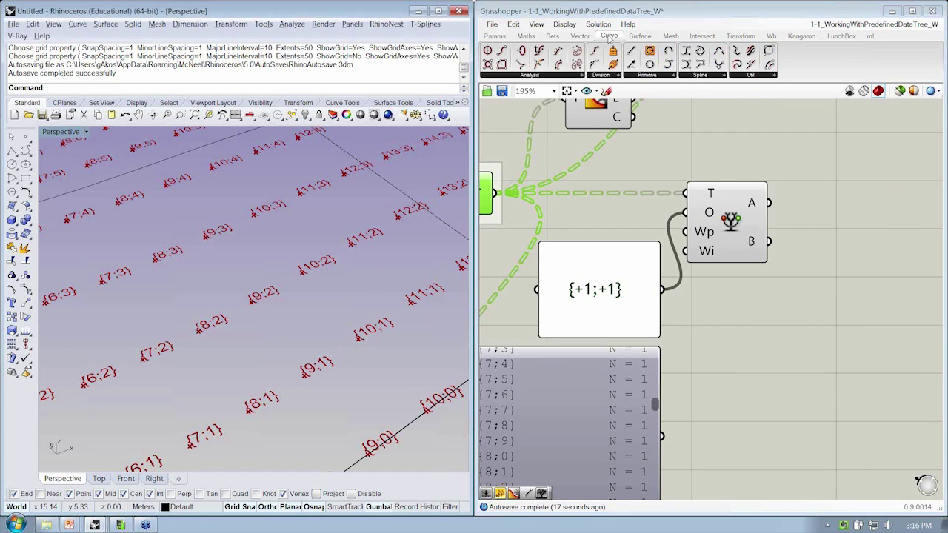
{"action": "left_click", "coordinate": [638, 76]}
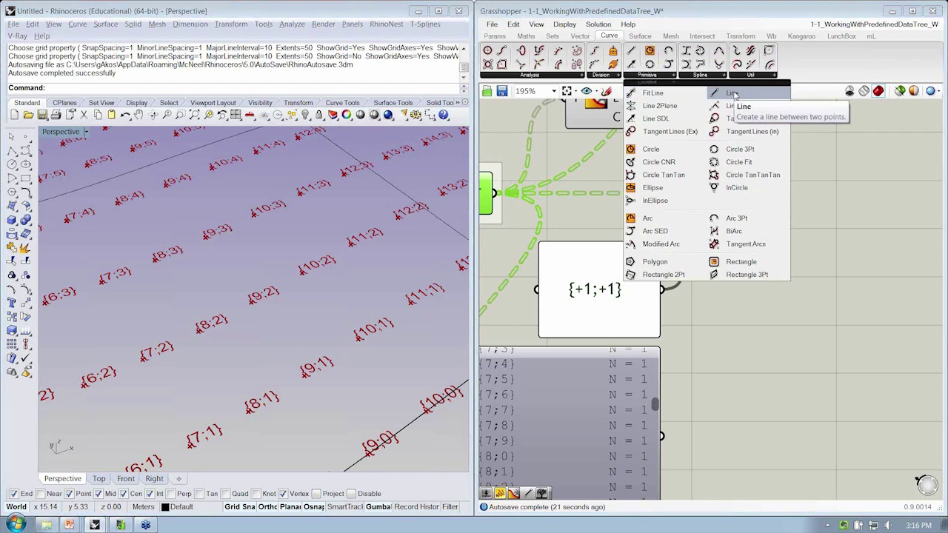
{"action": "left_click", "coordinate": [733, 94]}
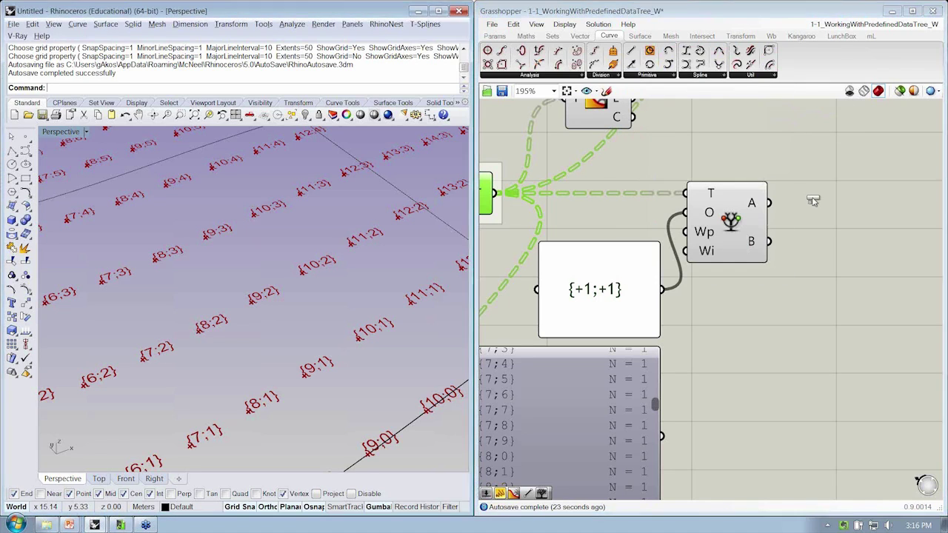
{"action": "left_click", "coordinate": [848, 216]}
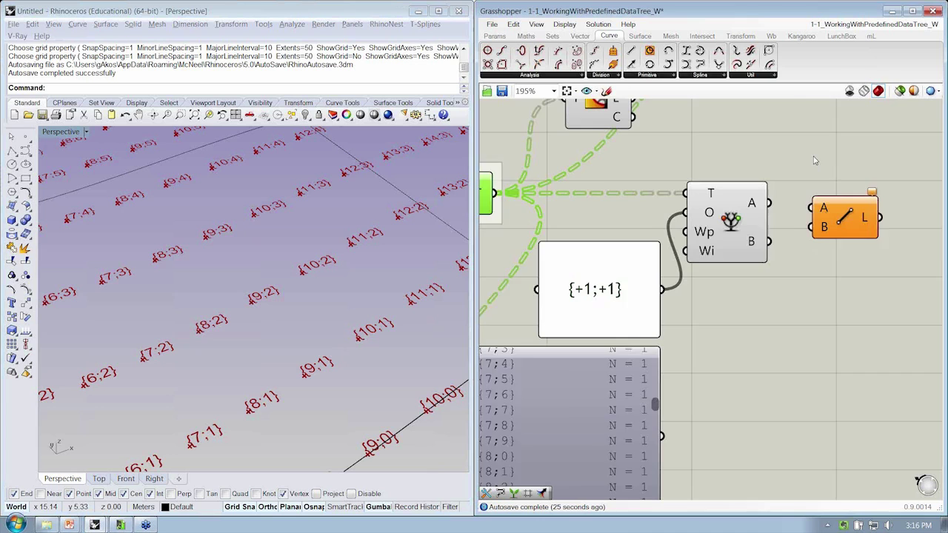
{"action": "right_click_drag", "start_coordinate": [814, 160], "coordinate": [766, 162]}
{"action": "mouse_move", "coordinate": [721, 205]}
{"action": "left_mouse_down"}
{"action": "mouse_move", "coordinate": [763, 211]}
{"action": "mouse_move", "coordinate": [719, 243]}
{"action": "left_mouse_up"}
{"action": "left_click_drag", "start_coordinate": [788, 228], "coordinate": [779, 231]}
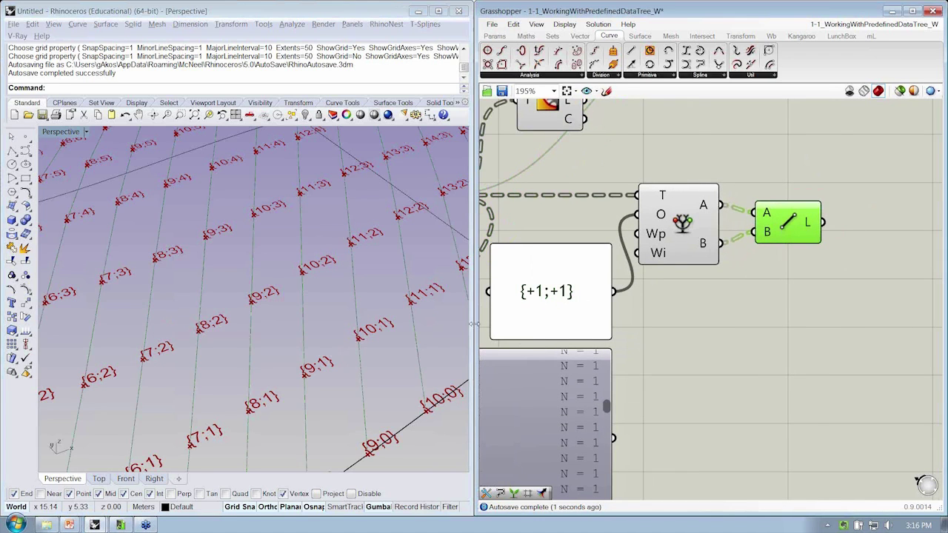
Orbit the Rhino viewport to inspect the diagonal lines across the point grid.
{"action": "scroll", "coordinate": [252, 296], "scroll_direction": "down", "scroll_amount": 5}
{"action": "right_click_drag", "start_coordinate": [252, 297], "coordinate": [237, 222]}
{"action": "scroll", "coordinate": [237, 211], "scroll_direction": "up", "scroll_amount": 5}
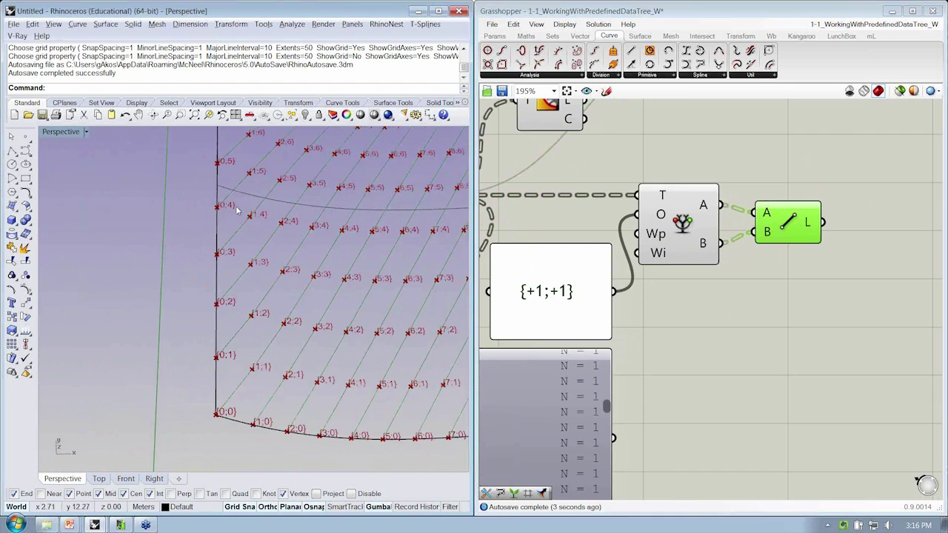
{"action": "scroll", "coordinate": [218, 256], "scroll_direction": "up", "scroll_amount": 3}
{"action": "scroll", "coordinate": [218, 256], "scroll_direction": "up", "scroll_amount": 2}
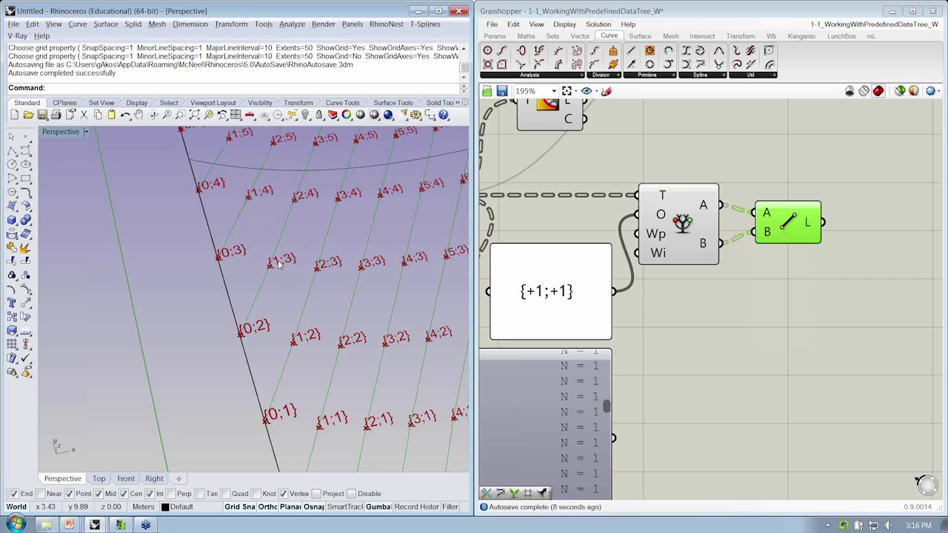
{"action": "right_click_drag", "start_coordinate": [296, 265], "coordinate": [321, 256]}
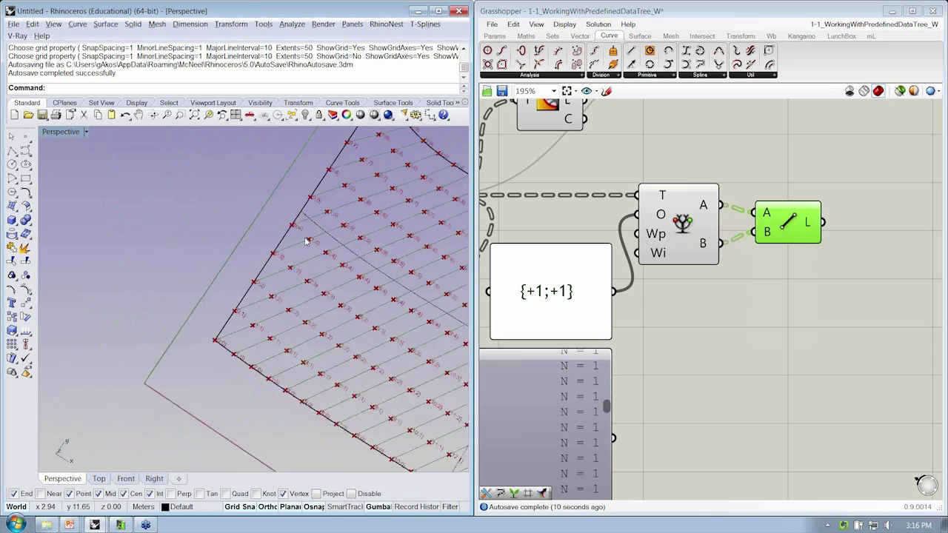
{"action": "scroll", "coordinate": [305, 240], "scroll_direction": "up", "scroll_amount": 3}
{"action": "scroll", "coordinate": [305, 240], "scroll_direction": "up", "scroll_amount": 3}
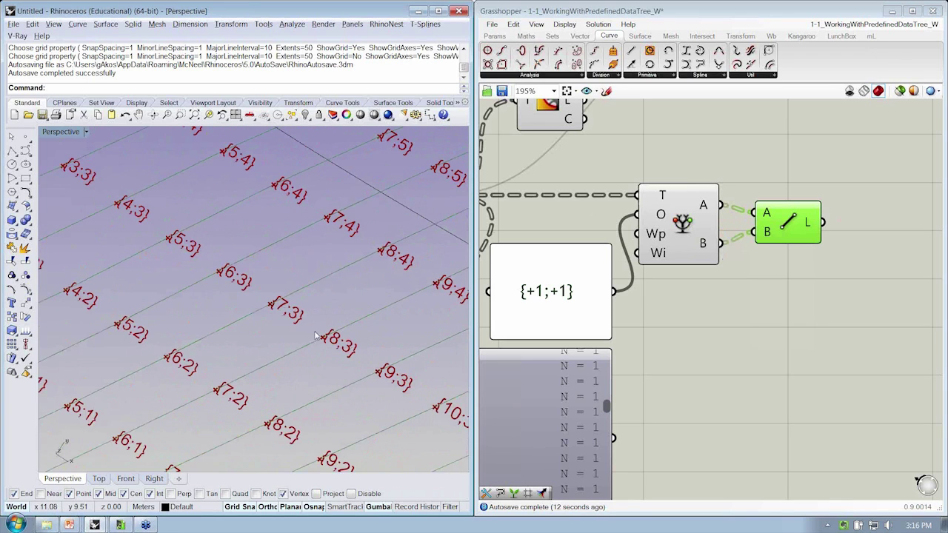
{"action": "mouse_move", "coordinate": [315, 335]}
{"action": "right_mouse_down"}
{"action": "mouse_move", "coordinate": [425, 213]}
{"action": "mouse_move", "coordinate": [444, 282]}
{"action": "right_mouse_up"}
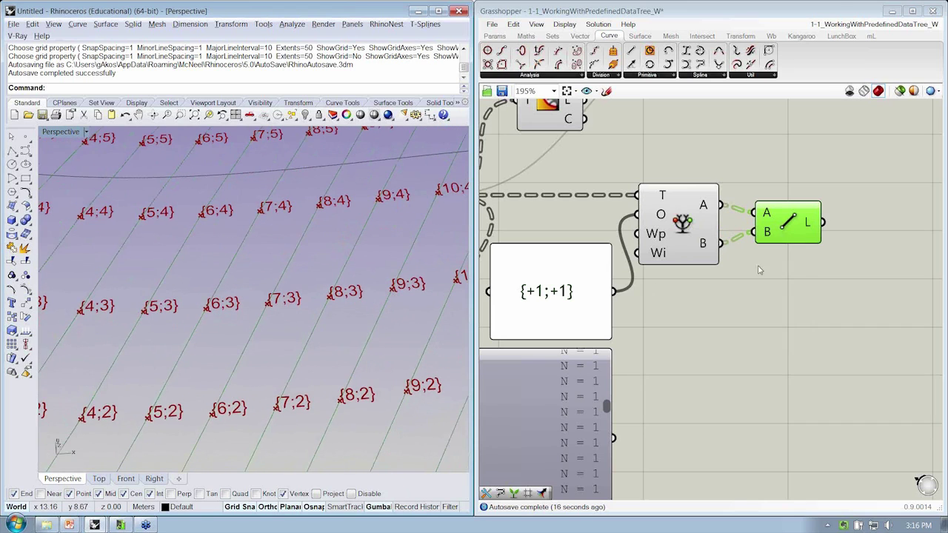
{"action": "right_click_drag", "start_coordinate": [758, 271], "coordinate": [740, 238]}
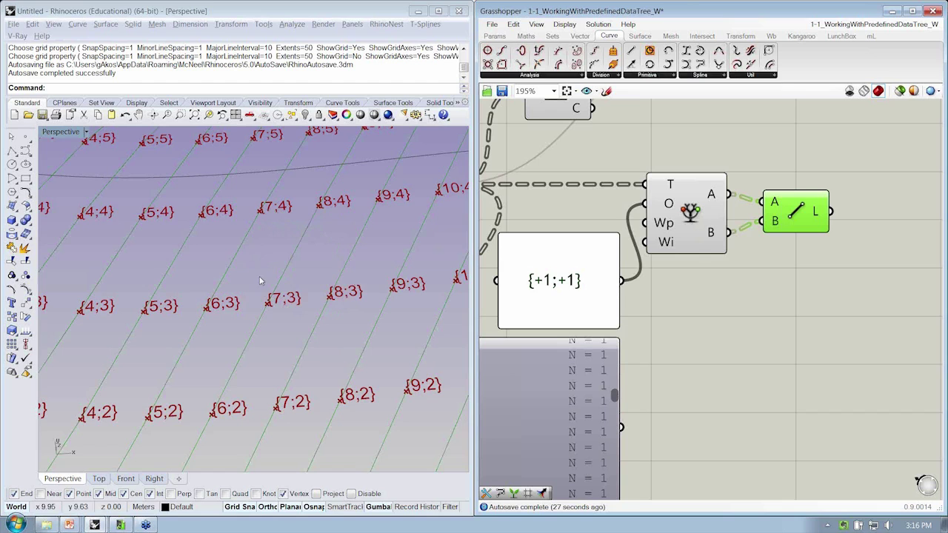
{"action": "mouse_move", "coordinate": [417, 275]}
{"action": "right_mouse_down"}
{"action": "mouse_move", "coordinate": [379, 224]}
{"action": "mouse_move", "coordinate": [413, 208]}
{"action": "right_mouse_up"}
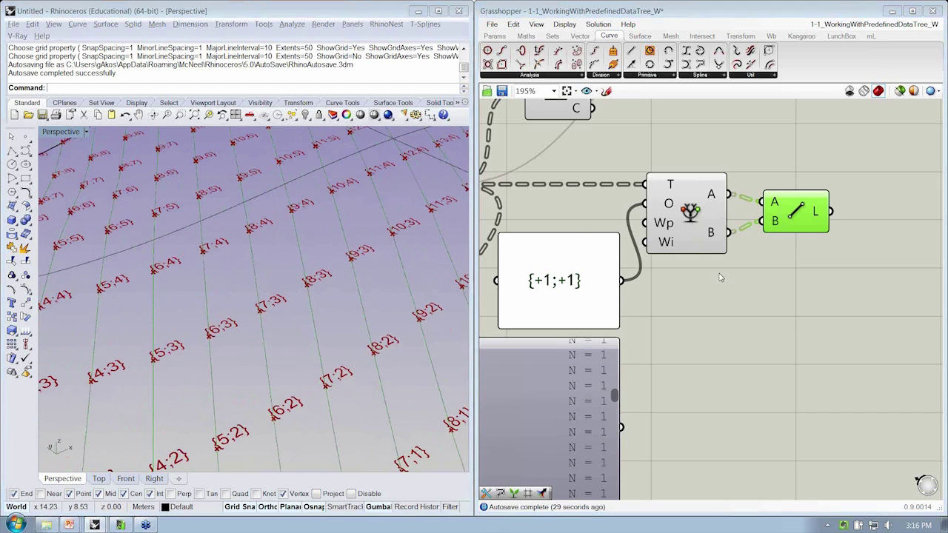
Delete the Line component, then reposition the data list panel and canvas view.
{"action": "key", "text": "Delete"}
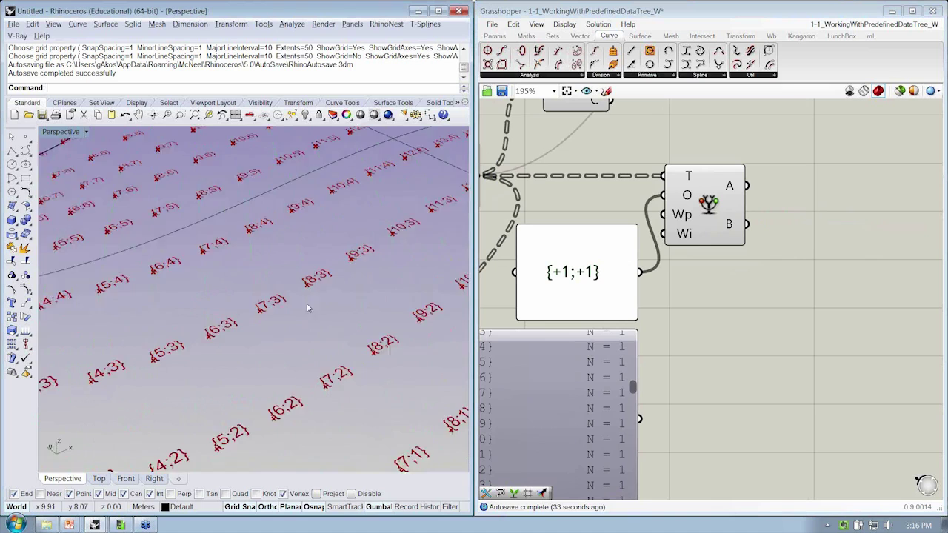
{"action": "scroll", "coordinate": [269, 307], "scroll_direction": "up", "scroll_amount": 2}
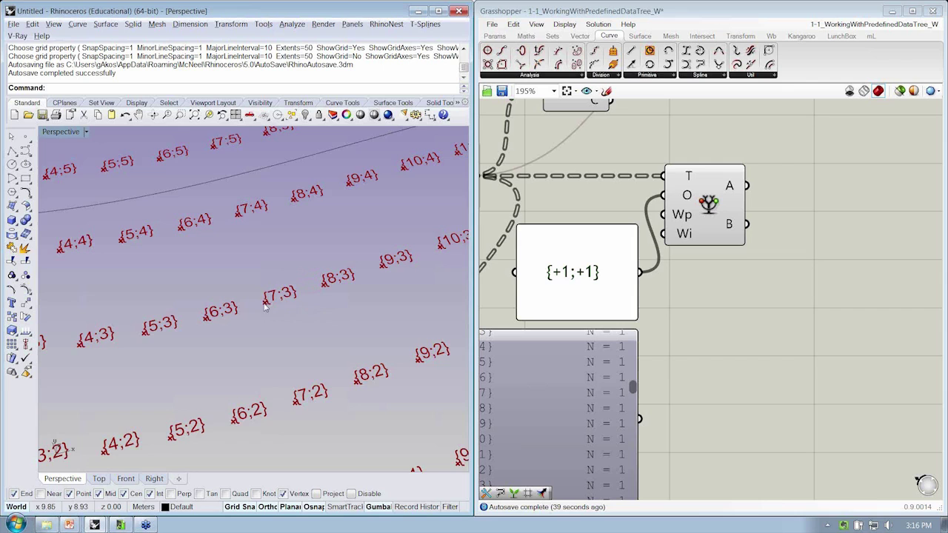
{"action": "right_click_drag", "start_coordinate": [265, 305], "coordinate": [268, 315]}
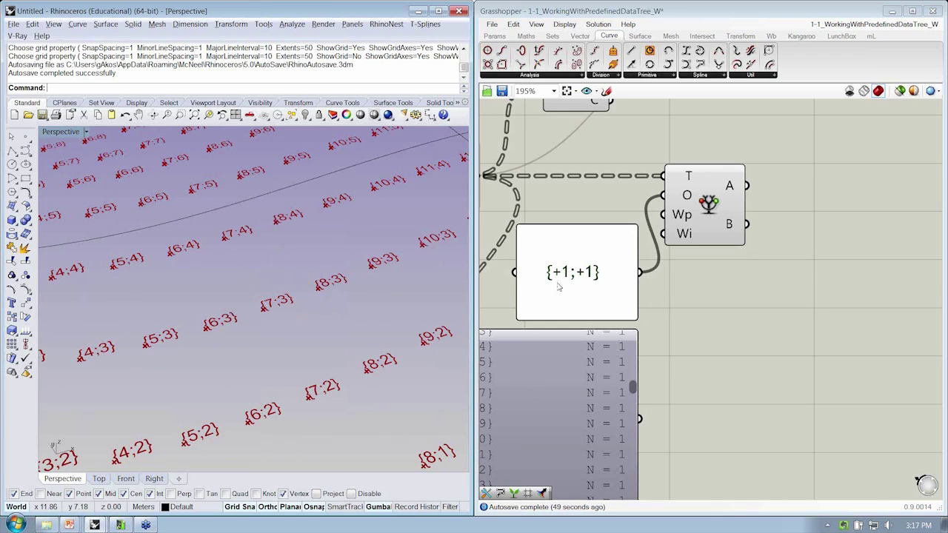
{"action": "right_click_drag", "start_coordinate": [592, 240], "coordinate": [637, 231]}
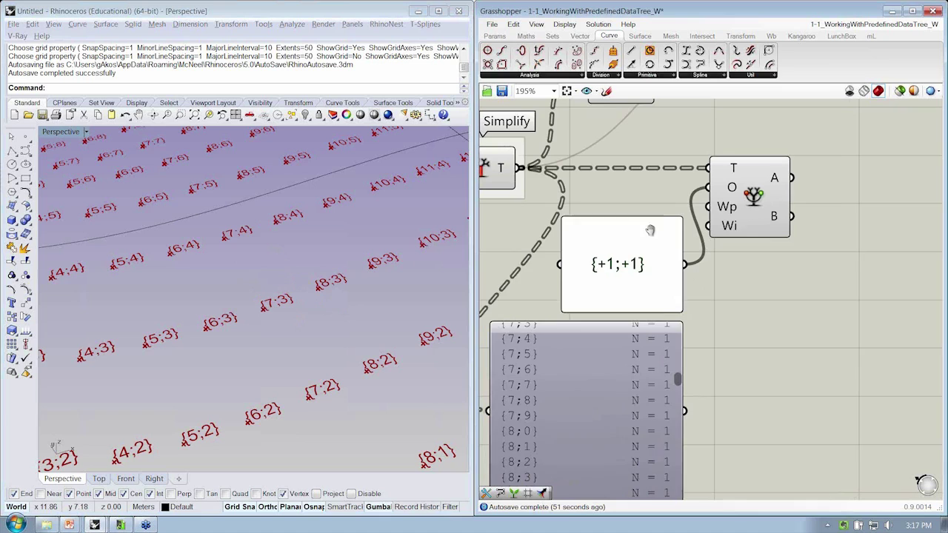
{"action": "left_click_drag", "start_coordinate": [544, 407], "coordinate": [624, 406]}
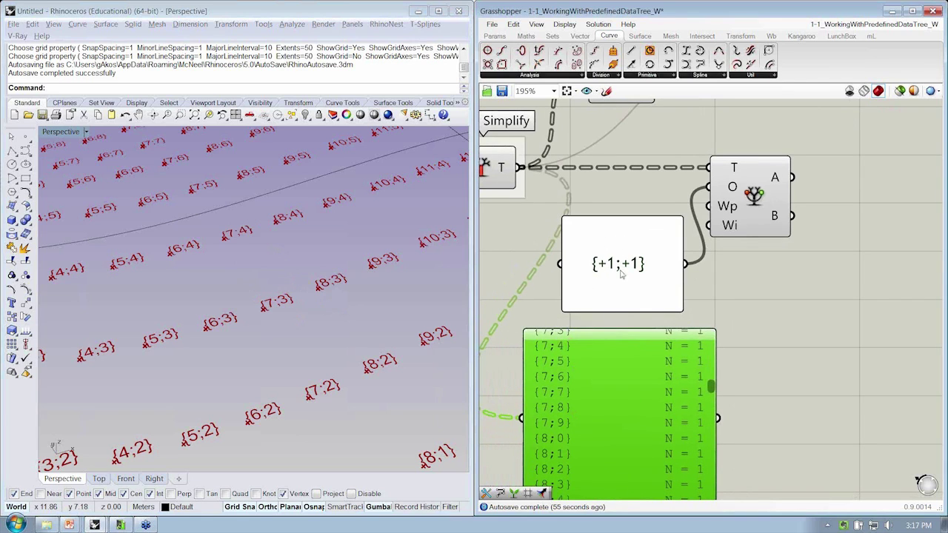
{"action": "mouse_move", "coordinate": [598, 263]}
{"action": "right_mouse_down"}
{"action": "mouse_move", "coordinate": [653, 281]}
{"action": "mouse_move", "coordinate": [736, 251]}
{"action": "right_mouse_up"}
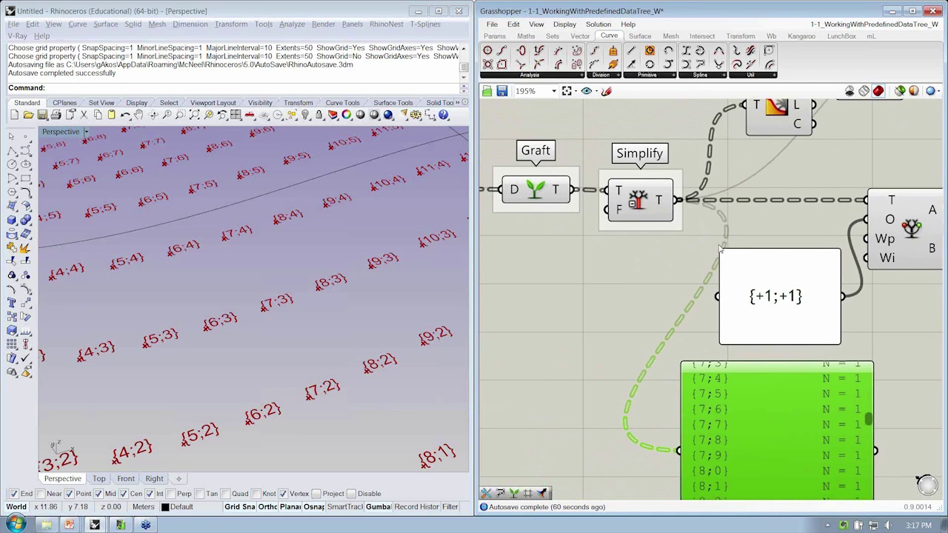
{"action": "mouse_move", "coordinate": [745, 233]}
{"action": "right_mouse_down"}
{"action": "mouse_move", "coordinate": [715, 241]}
{"action": "mouse_move", "coordinate": [679, 199]}
{"action": "right_mouse_up"}
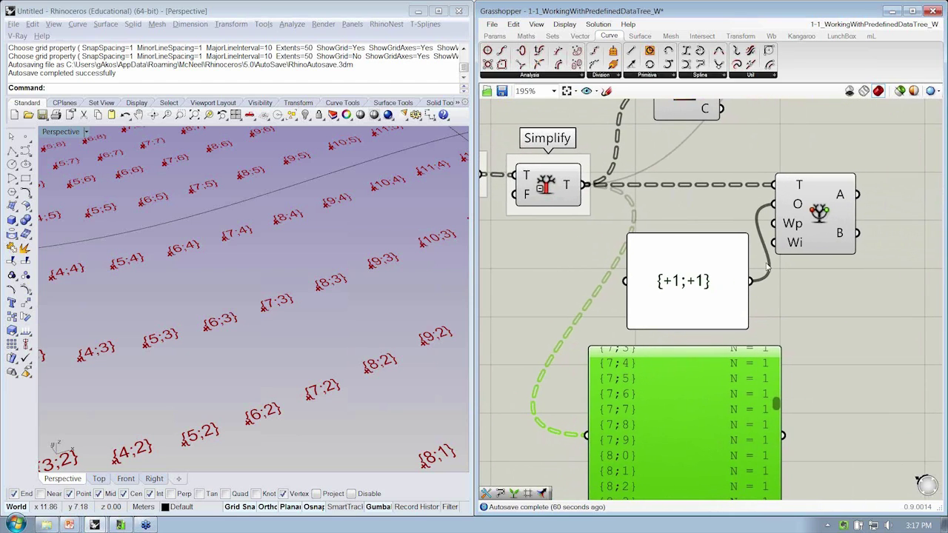
Duplicate the {+1;+1} line into four offset lines in the panel's notes.
{"action": "double_click", "coordinate": [676, 265]}
{"action": "key", "text": "ctrl+c"}
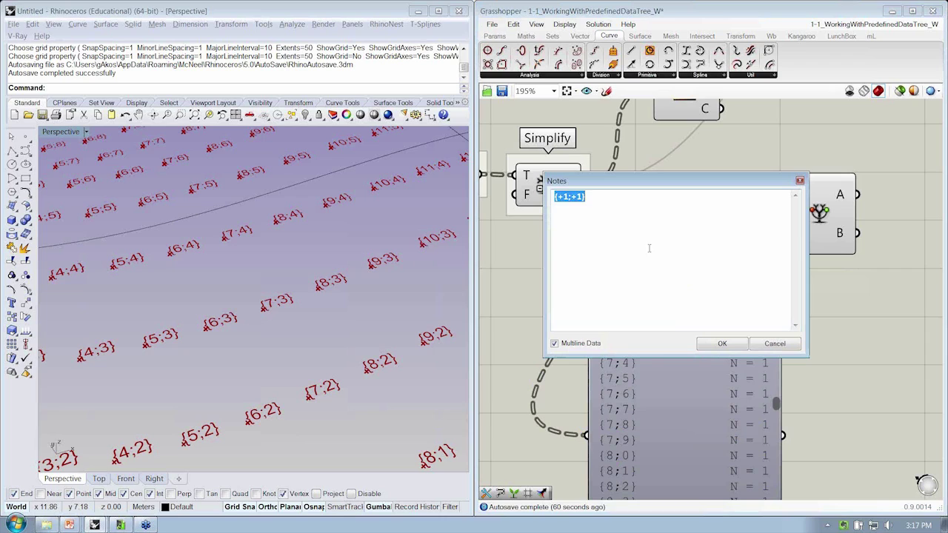
{"action": "left_click", "coordinate": [631, 225]}
{"action": "key", "text": "Return"}
{"action": "key", "text": "ctrl+v"}
{"action": "key", "text": "Return"}
{"action": "key", "text": "ctrl+v"}
{"action": "key", "text": "Return"}
{"action": "key", "text": "ctrl+v"}
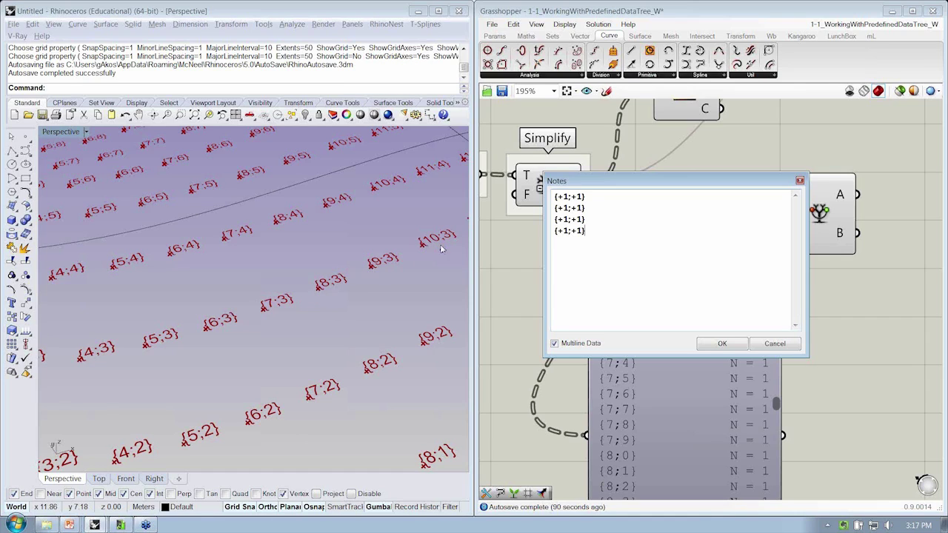
Edit the four lines to read {0;0}, {+1;0}, {+1;+1}, {0;+1}.
{"action": "mouse_move", "coordinate": [569, 196]}
{"action": "left_mouse_down"}
{"action": "mouse_move", "coordinate": [558, 197]}
{"action": "mouse_move", "coordinate": [568, 196]}
{"action": "left_mouse_up"}
{"action": "type", "text": "0;"}
{"action": "type", "text": "0"}
{"action": "type", "text": "0"}
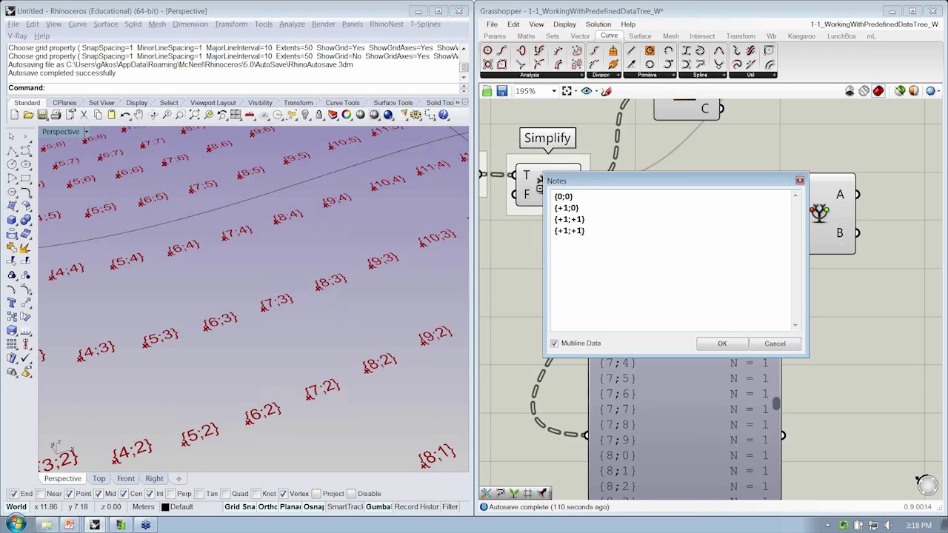
{"action": "left_click_drag", "start_coordinate": [574, 196], "coordinate": [555, 197]}
{"action": "left_click_drag", "start_coordinate": [566, 230], "coordinate": [557, 230]}
{"action": "type", "text": "0"}
{"action": "left_click_drag", "start_coordinate": [577, 196], "coordinate": [555, 197]}
{"action": "left_click", "coordinate": [593, 218]}
Confirm the four offsets, display the panel as a multiline list, and browse Spline components.
{"action": "left_click", "coordinate": [722, 345]}
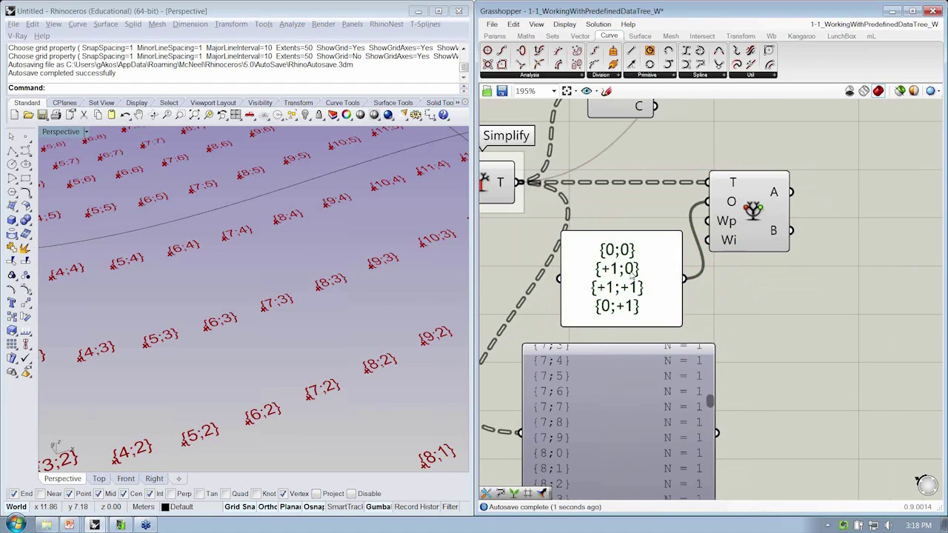
{"action": "right_click", "coordinate": [630, 273]}
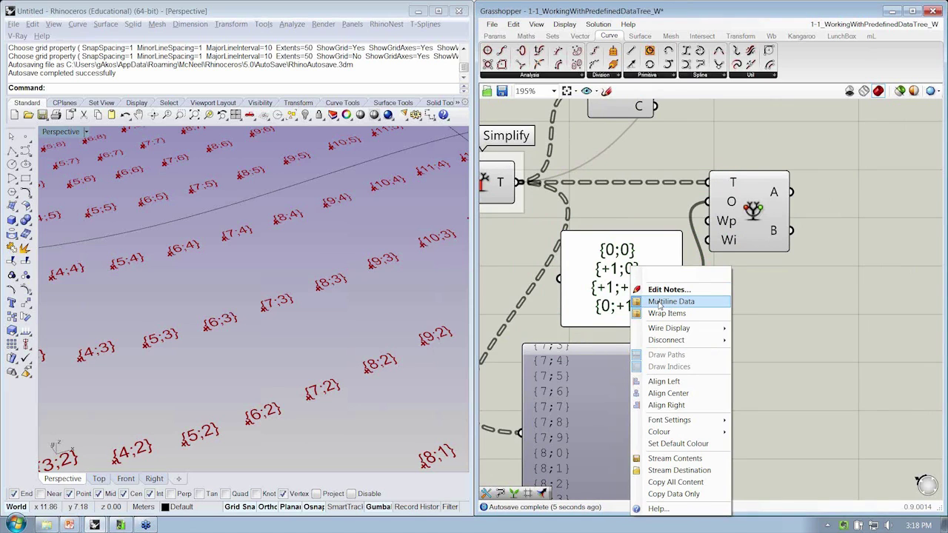
{"action": "left_click", "coordinate": [659, 301]}
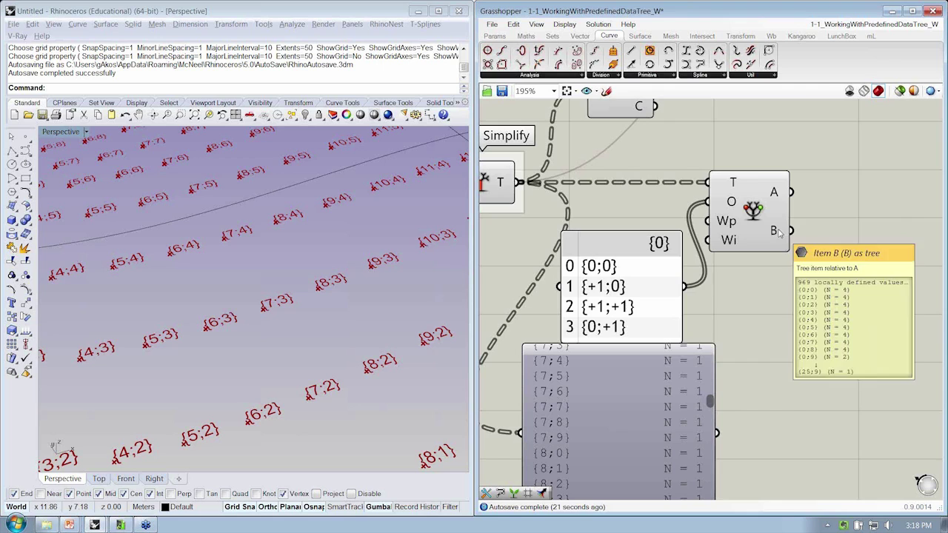
{"action": "right_click_drag", "start_coordinate": [858, 216], "coordinate": [824, 211]}
{"action": "left_click", "coordinate": [706, 75]}
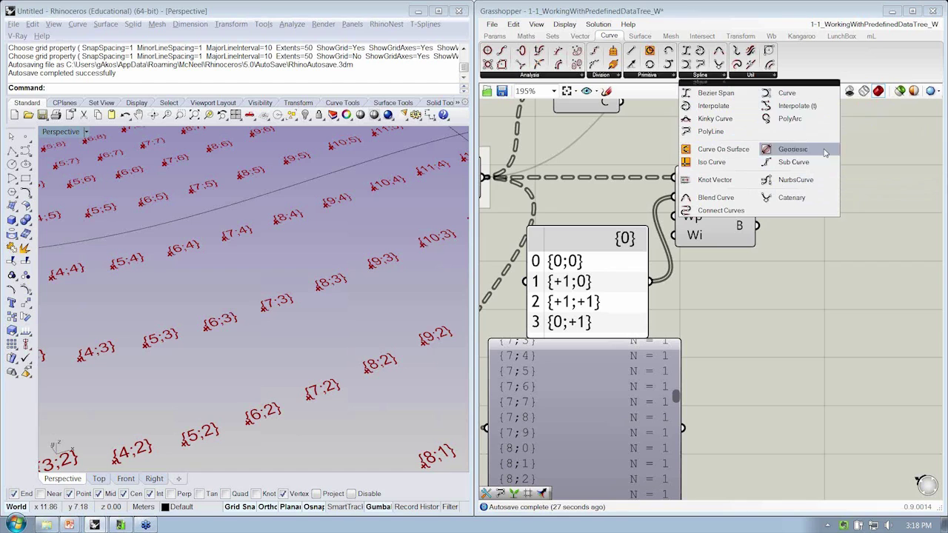
Add a Polyline component using Relative Item's B output as its vertices.
{"action": "left_click", "coordinate": [746, 134]}
{"action": "left_click", "coordinate": [849, 256]}
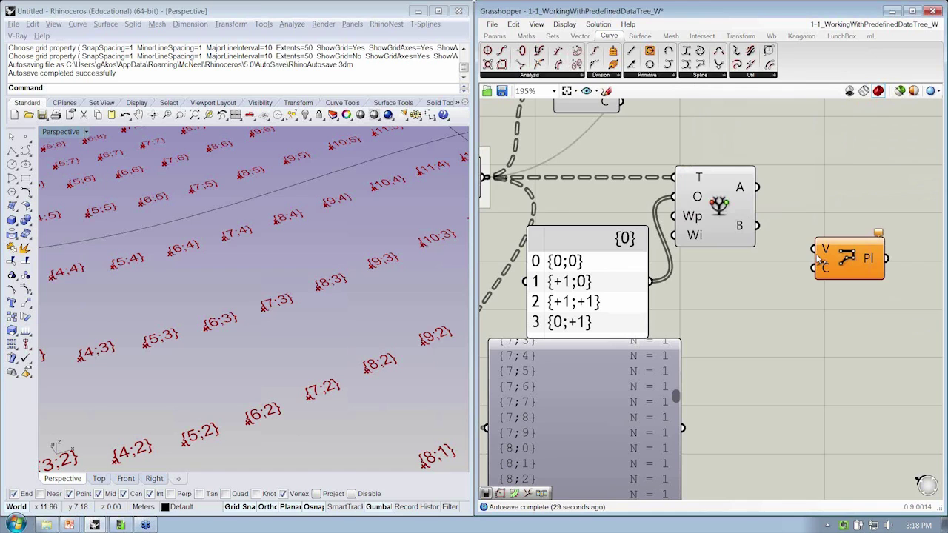
{"action": "left_click_drag", "start_coordinate": [815, 249], "coordinate": [755, 226]}
{"action": "left_click_drag", "start_coordinate": [841, 254], "coordinate": [825, 247]}
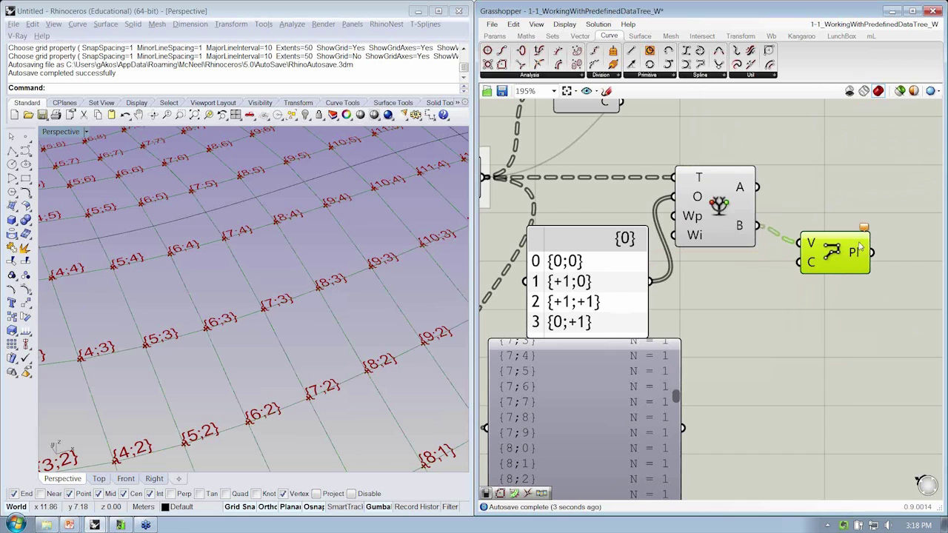
{"action": "left_click_drag", "start_coordinate": [810, 265], "coordinate": [832, 262]}
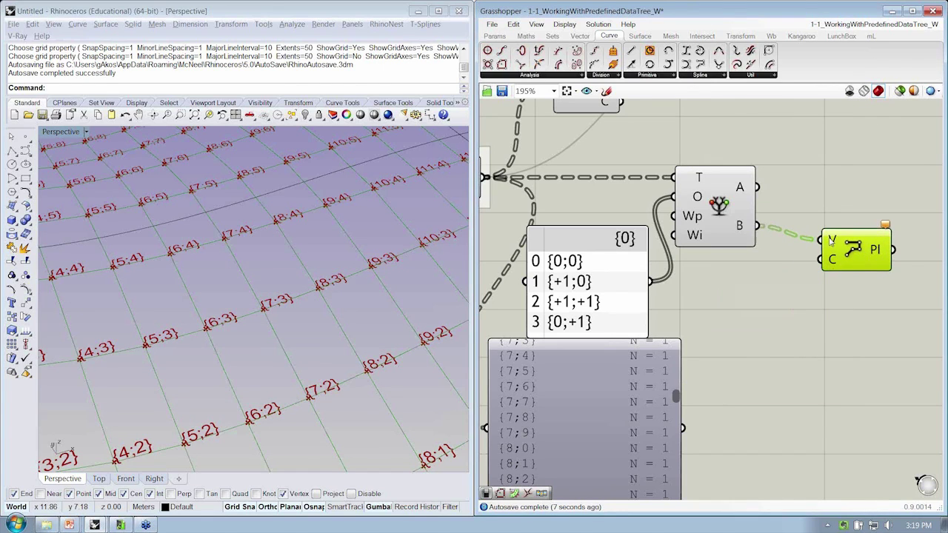
{"action": "left_click", "coordinate": [486, 36]}
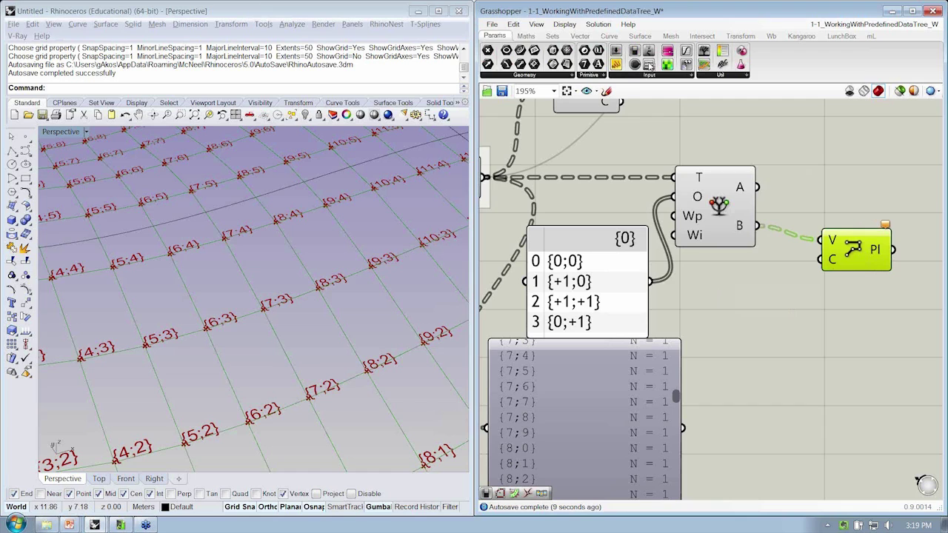
{"action": "left_click", "coordinate": [636, 76]}
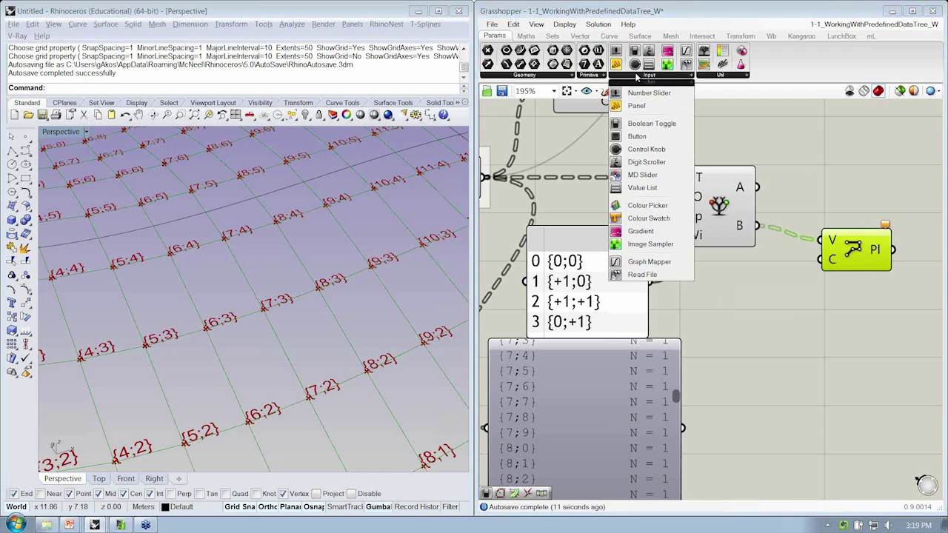
Add a Boolean Toggle set to True, wired into the Polyline's Closed (C) input.
{"action": "left_click", "coordinate": [661, 123]}
{"action": "left_click", "coordinate": [763, 312]}
{"action": "left_click_drag", "start_coordinate": [819, 312], "coordinate": [821, 275]}
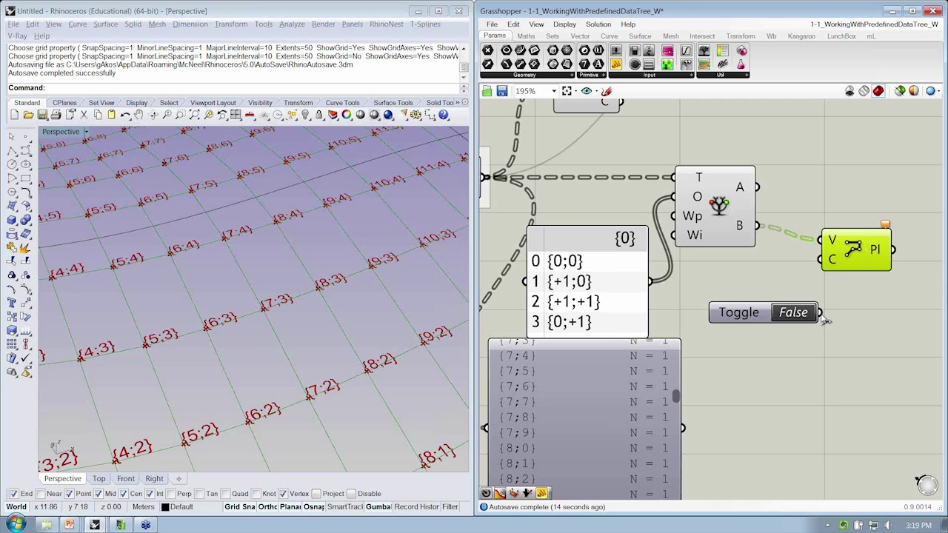
{"action": "left_click", "coordinate": [794, 312]}
{"action": "left_click_drag", "start_coordinate": [794, 313], "coordinate": [764, 270]}
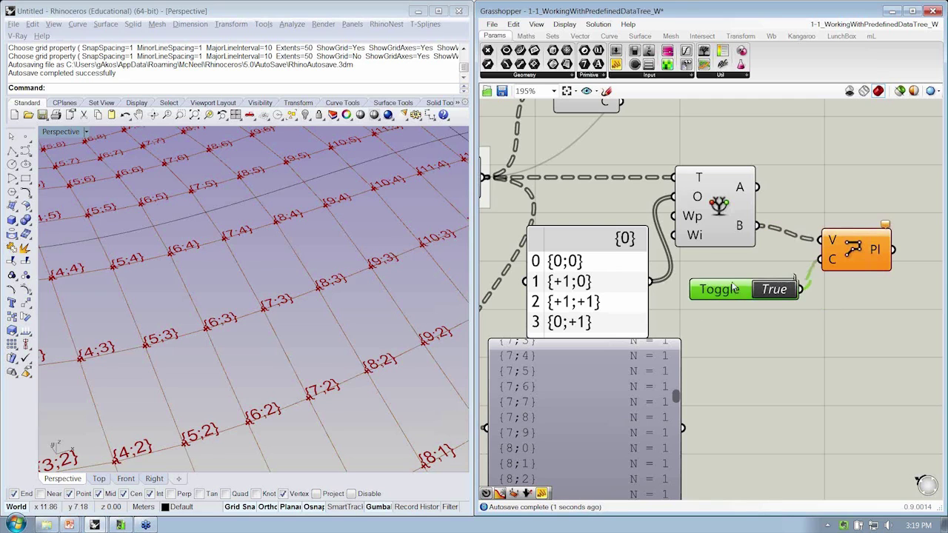
{"action": "left_click_drag", "start_coordinate": [840, 252], "coordinate": [834, 260]}
{"action": "scroll", "coordinate": [186, 333], "scroll_direction": "down", "scroll_amount": 3}
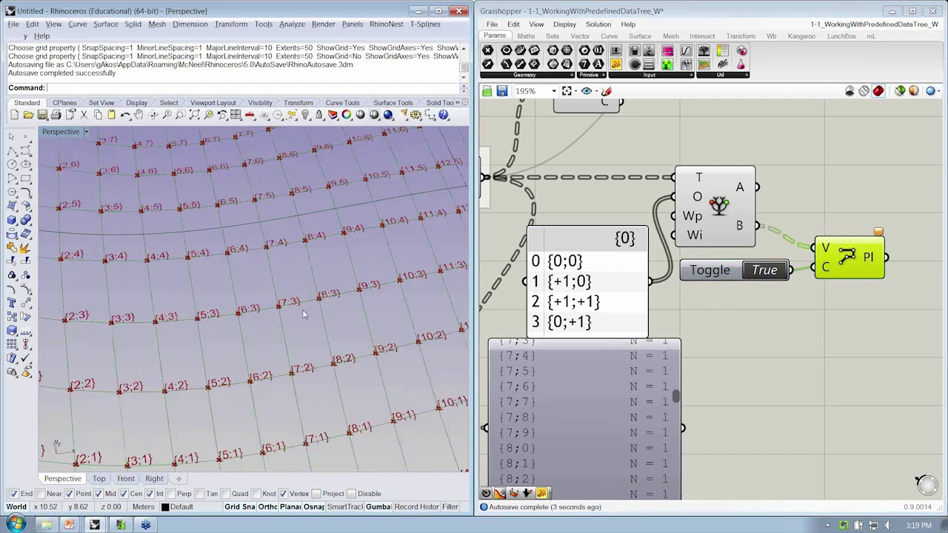
{"action": "scroll", "coordinate": [186, 334], "scroll_direction": "down", "scroll_amount": 5}
{"action": "right_click_drag", "start_coordinate": [187, 333], "coordinate": [207, 326]}
{"action": "right_click_drag", "start_coordinate": [775, 316], "coordinate": [756, 316]}
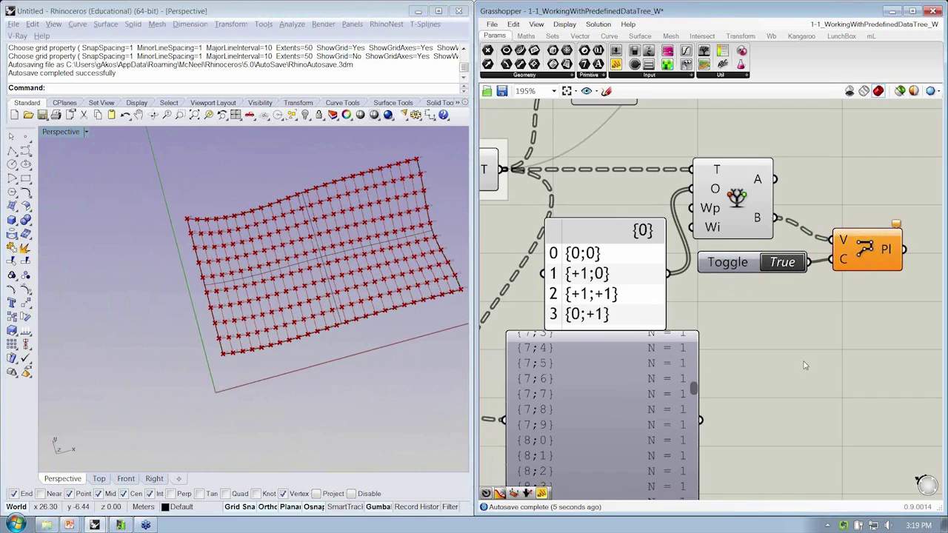
Select the Graft and Simplify components and change an option in their context menu.
{"action": "right_click_drag", "start_coordinate": [222, 333], "coordinate": [244, 318]}
{"action": "right_click_drag", "start_coordinate": [697, 207], "coordinate": [715, 207]}
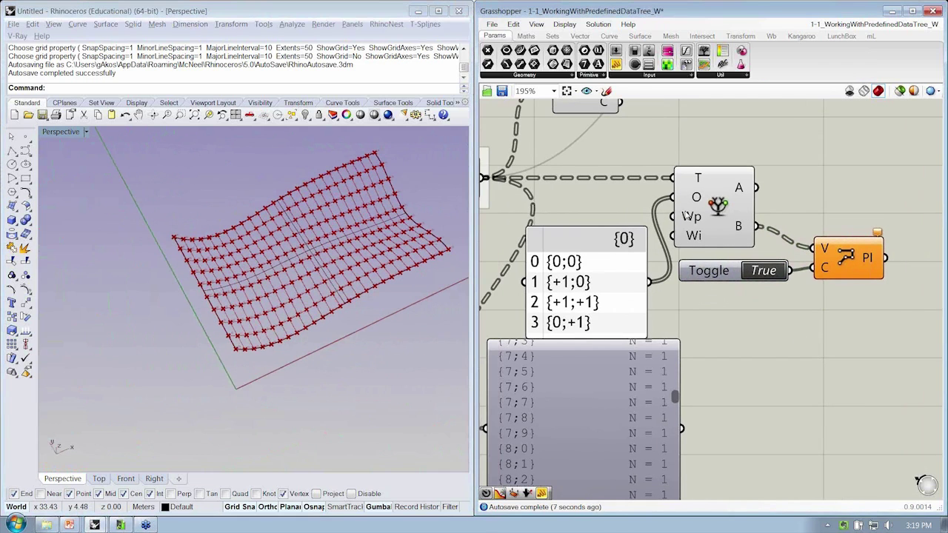
{"action": "right_click", "coordinate": [718, 206]}
{"action": "right_click_drag", "start_coordinate": [644, 193], "coordinate": [696, 205]}
{"action": "right_click_drag", "start_coordinate": [488, 185], "coordinate": [636, 222]}
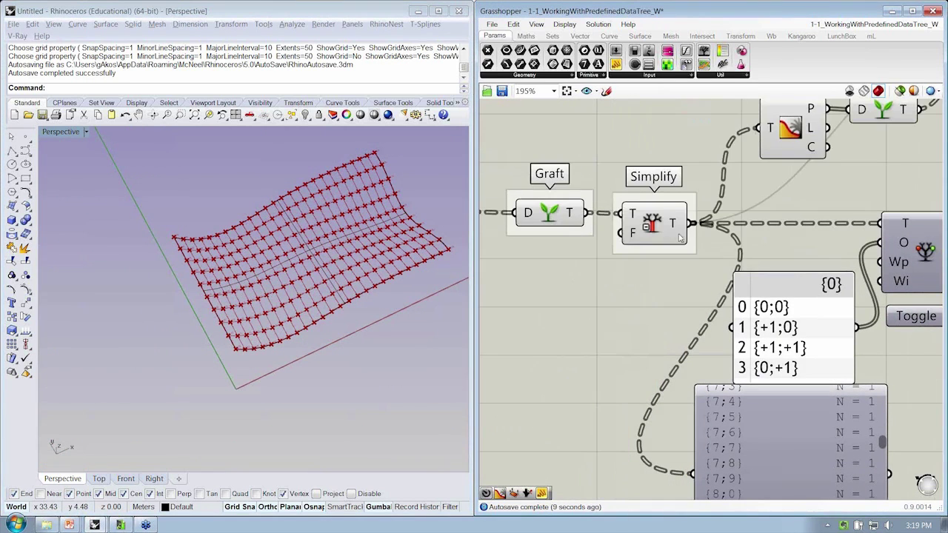
{"action": "left_click_drag", "start_coordinate": [595, 210], "coordinate": [511, 200]}
{"action": "right_click", "coordinate": [570, 142]}
{"action": "left_click", "coordinate": [585, 163]}
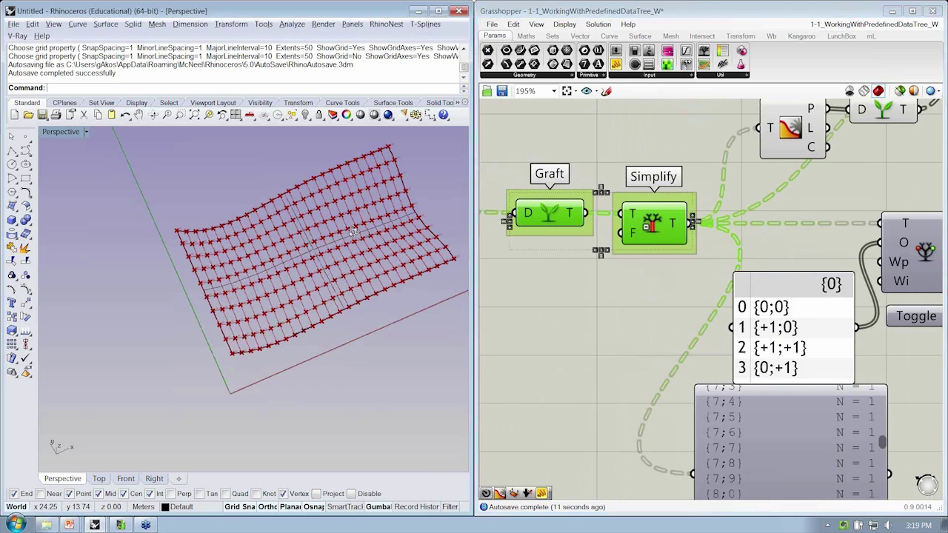
{"action": "scroll", "coordinate": [530, 255], "scroll_direction": "down", "scroll_amount": 2}
{"action": "scroll", "coordinate": [530, 256], "scroll_direction": "down", "scroll_amount": 1}
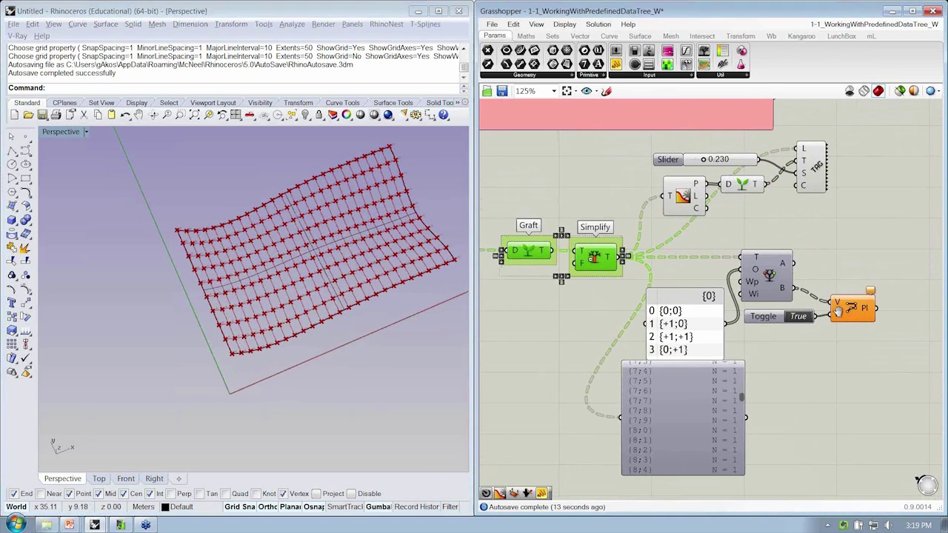
Turn Preview off on the surface evaluation component to hide the point markers.
{"action": "right_click_drag", "start_coordinate": [745, 359], "coordinate": [857, 365]}
{"action": "mouse_move", "coordinate": [660, 317]}
{"action": "left_mouse_down"}
{"action": "mouse_move", "coordinate": [538, 215]}
{"action": "mouse_move", "coordinate": [561, 198]}
{"action": "left_mouse_up"}
{"action": "right_click", "coordinate": [560, 198]}
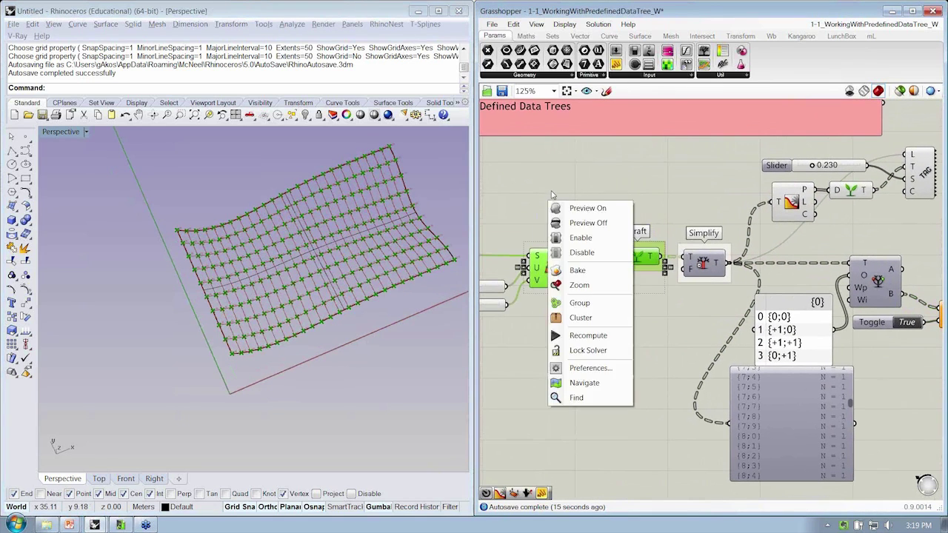
{"action": "left_click", "coordinate": [585, 217]}
{"action": "left_click", "coordinate": [518, 347]}
{"action": "right_click_drag", "start_coordinate": [318, 256], "coordinate": [339, 194]}
{"action": "scroll", "coordinate": [340, 237], "scroll_direction": "up", "scroll_amount": 3}
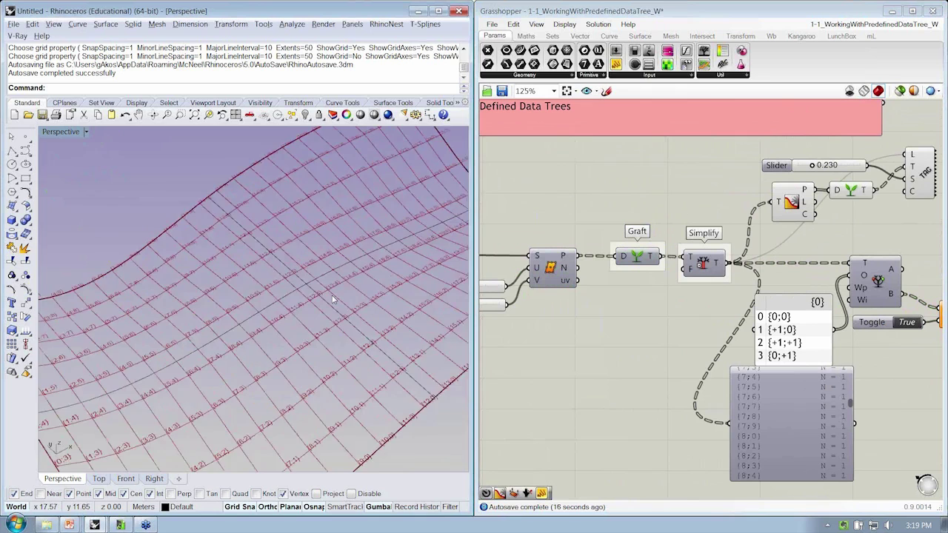
{"action": "scroll", "coordinate": [346, 296], "scroll_direction": "up", "scroll_amount": 3}
{"action": "scroll", "coordinate": [352, 348], "scroll_direction": "up", "scroll_amount": 2}
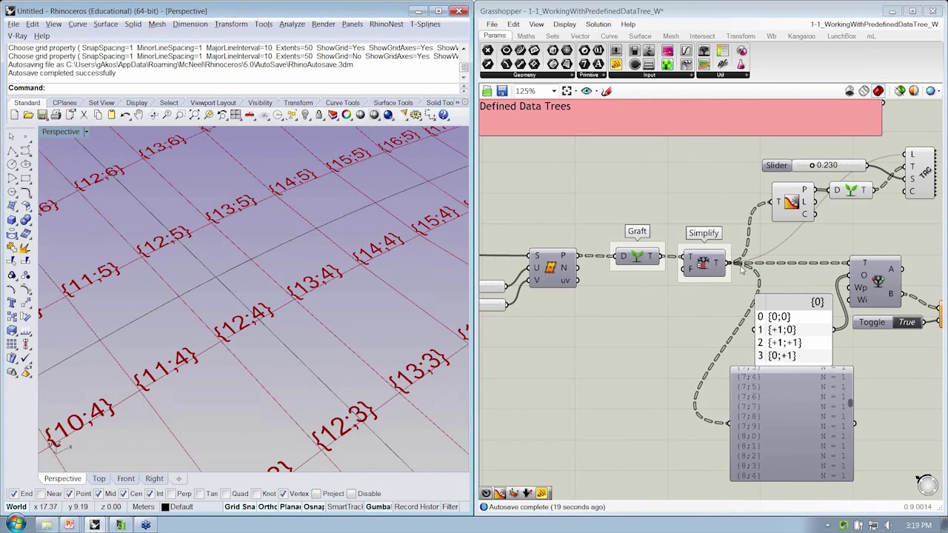
Select the tag component and zoom into the path-labelled grid cells in Rhino.
{"action": "left_click", "coordinate": [906, 191]}
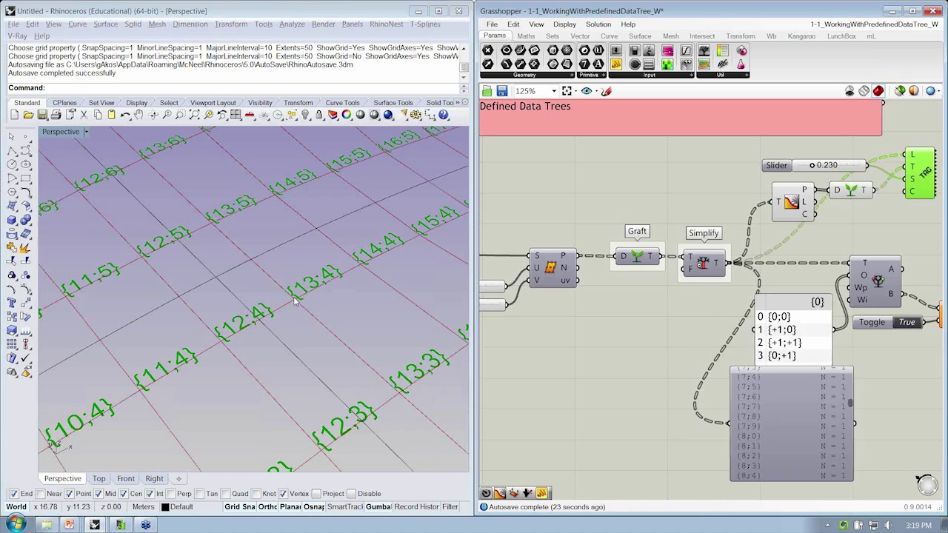
{"action": "scroll", "coordinate": [289, 289], "scroll_direction": "up", "scroll_amount": 1}
{"action": "scroll", "coordinate": [631, 261], "scroll_direction": "down", "scroll_amount": 1}
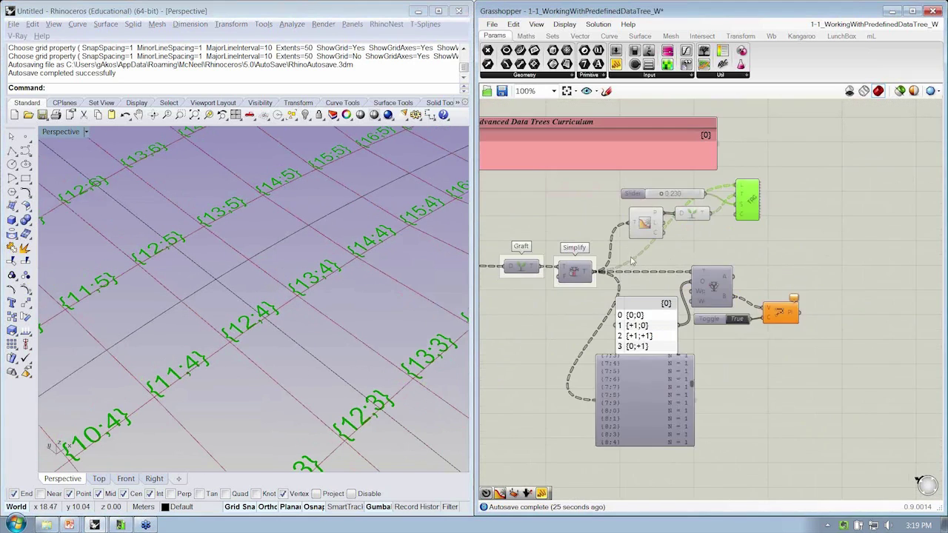
{"action": "scroll", "coordinate": [659, 216], "scroll_direction": "up", "scroll_amount": 2}
{"action": "scroll", "coordinate": [395, 283], "scroll_direction": "down", "scroll_amount": 1}
{"action": "scroll", "coordinate": [328, 311], "scroll_direction": "down", "scroll_amount": 1}
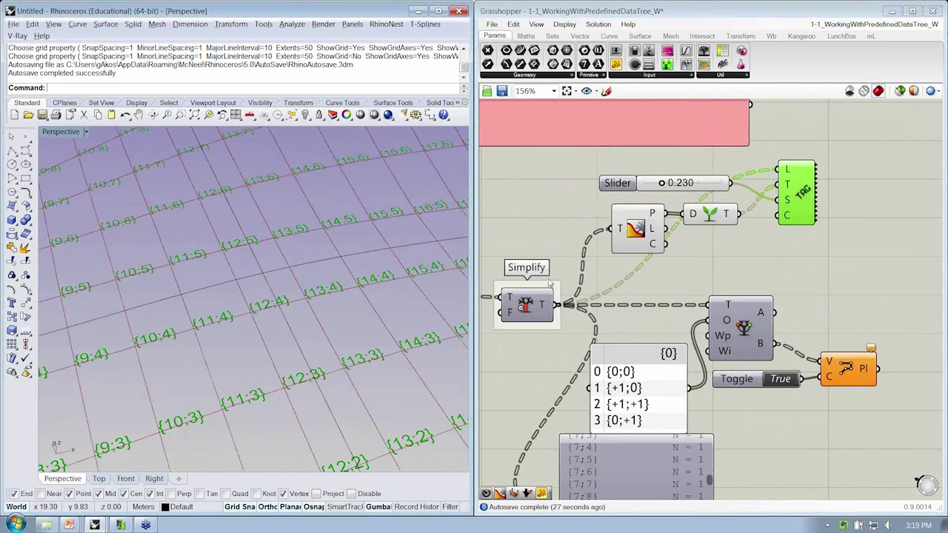
{"action": "right_click_drag", "start_coordinate": [549, 282], "coordinate": [566, 271]}
{"action": "mouse_move", "coordinate": [331, 312]}
{"action": "right_mouse_down"}
{"action": "mouse_move", "coordinate": [356, 309]}
{"action": "mouse_move", "coordinate": [276, 374]}
{"action": "mouse_move", "coordinate": [320, 237]}
{"action": "right_mouse_up"}
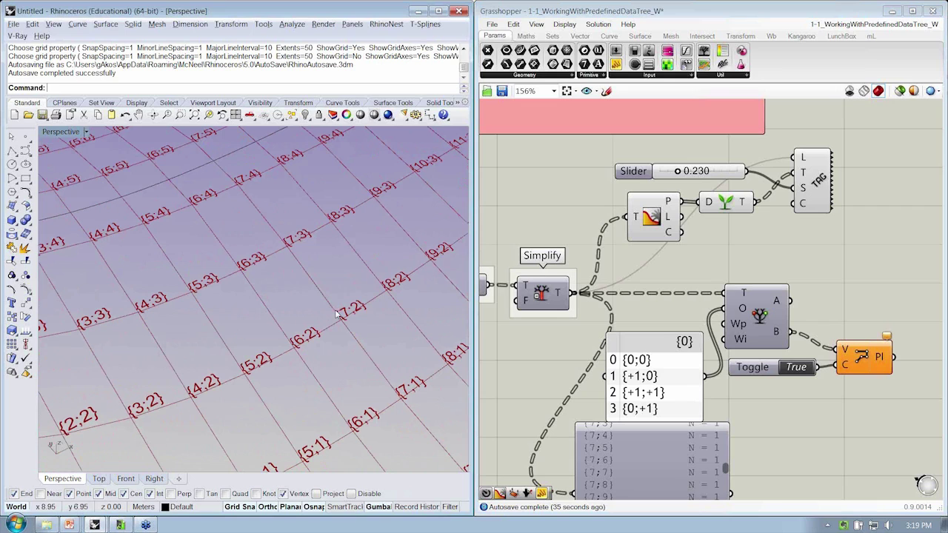
{"action": "right_click_drag", "start_coordinate": [800, 306], "coordinate": [731, 308]}
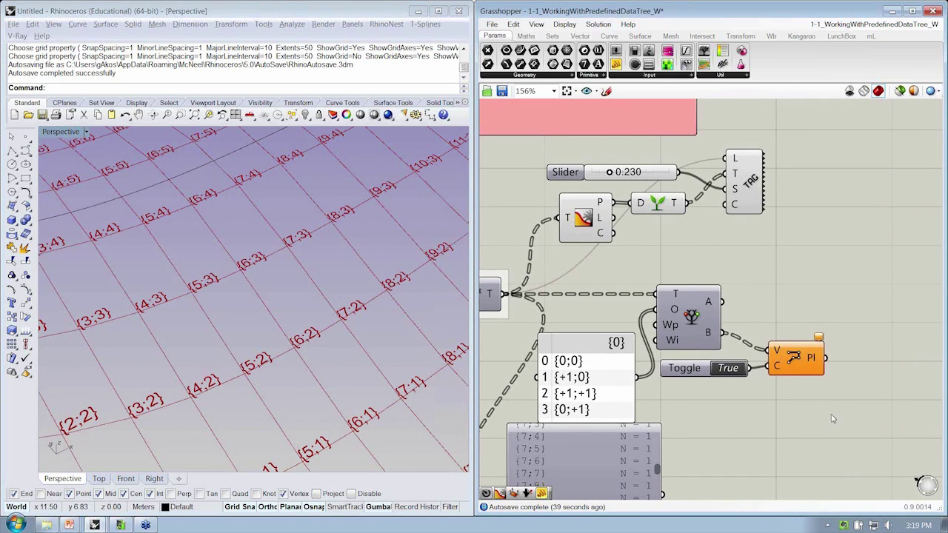
{"action": "left_click_drag", "start_coordinate": [807, 367], "coordinate": [809, 360]}
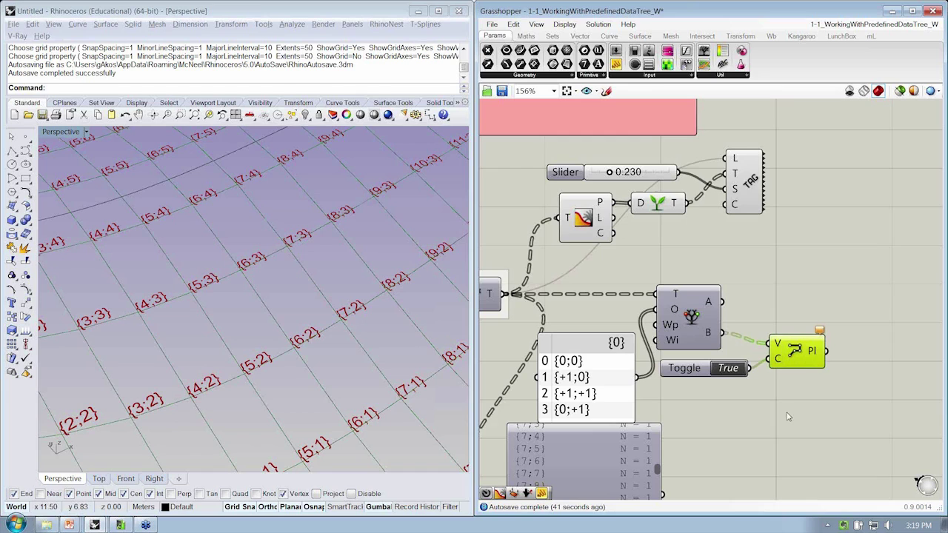
{"action": "right_click_drag", "start_coordinate": [747, 379], "coordinate": [729, 378]}
{"action": "left_click", "coordinate": [794, 332]}
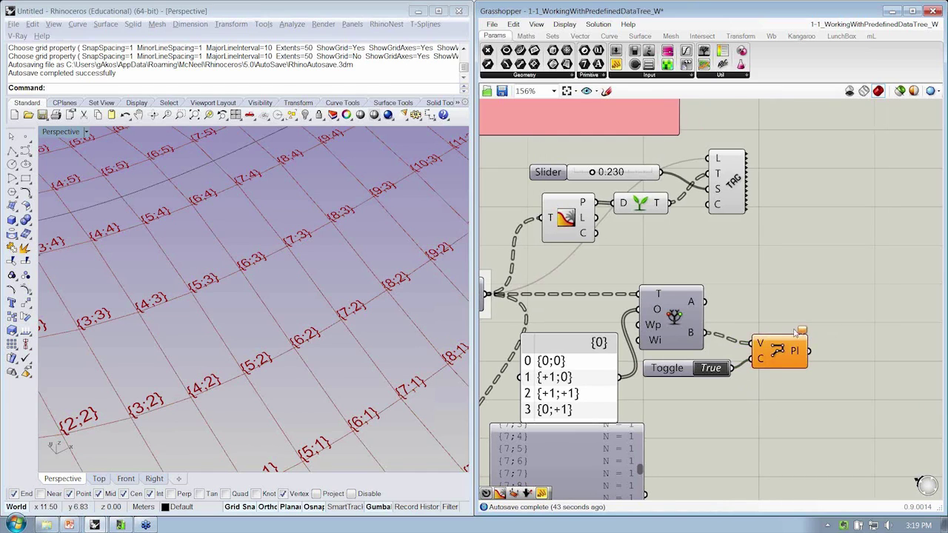
{"action": "scroll", "coordinate": [788, 340], "scroll_direction": "up", "scroll_amount": 3}
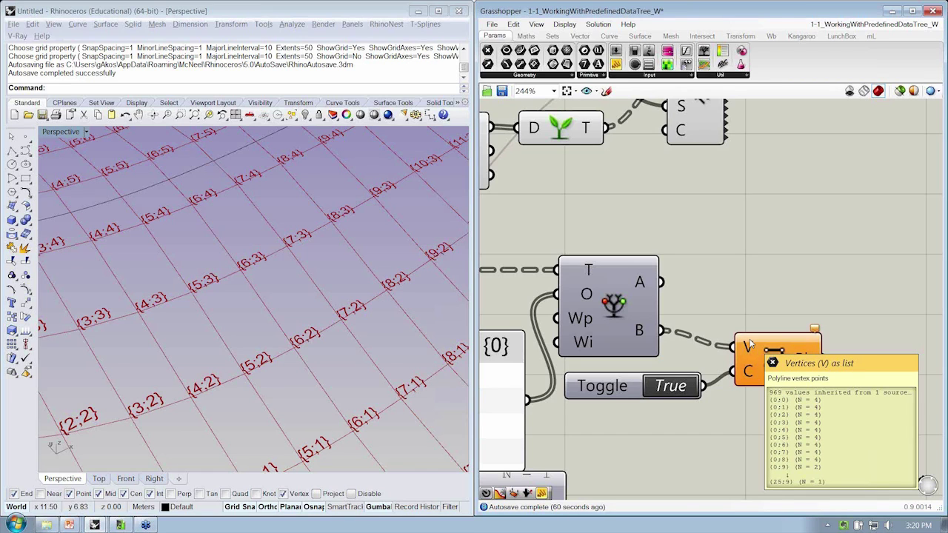
{"action": "right_click_drag", "start_coordinate": [749, 344], "coordinate": [830, 262]}
Choose an option from the bottom panel's context menu and nudge the panel slightly.
{"action": "right_click", "coordinate": [580, 409]}
{"action": "left_click", "coordinate": [557, 435]}
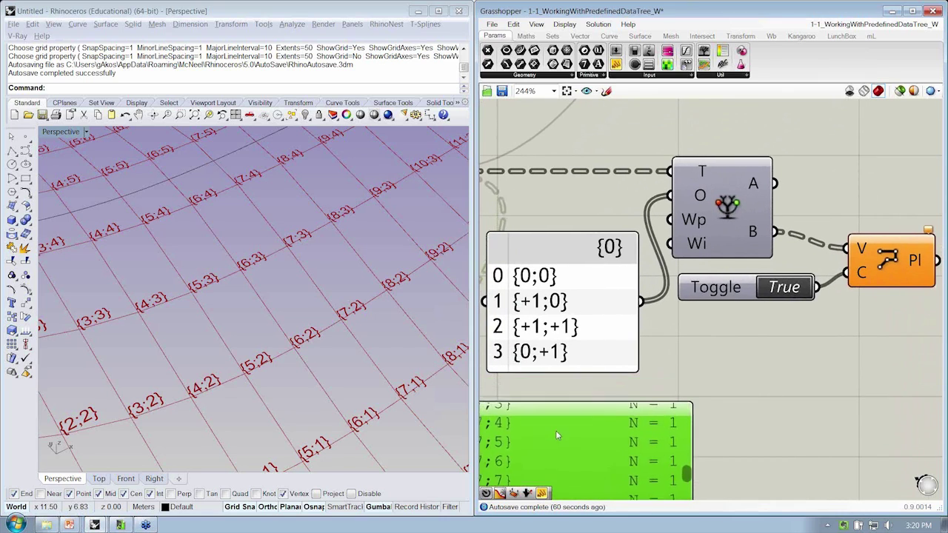
{"action": "left_click_drag", "start_coordinate": [556, 435], "coordinate": [558, 440]}
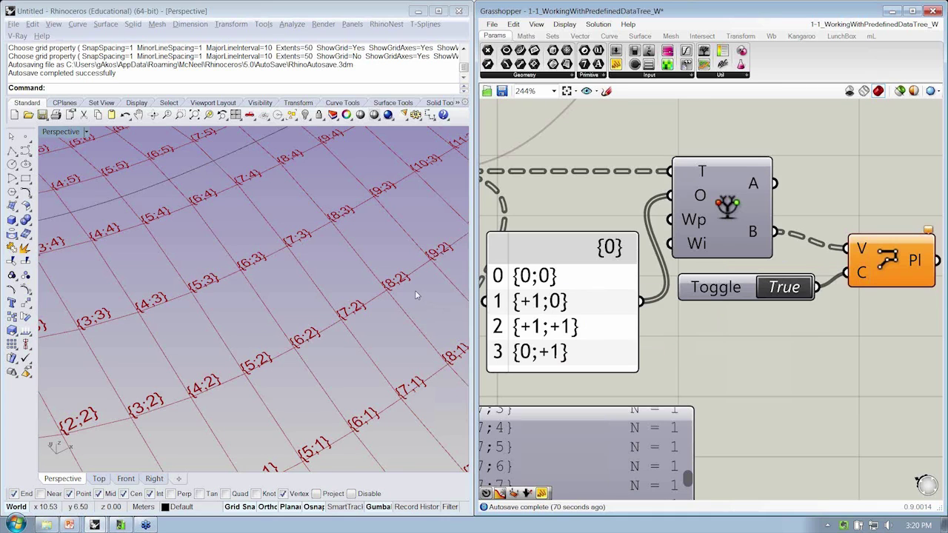
Pan and zoom the Rhino view to inspect the grid's trimmed edge.
{"action": "right_click_drag", "start_coordinate": [397, 302], "coordinate": [318, 334], "text": "shift"}
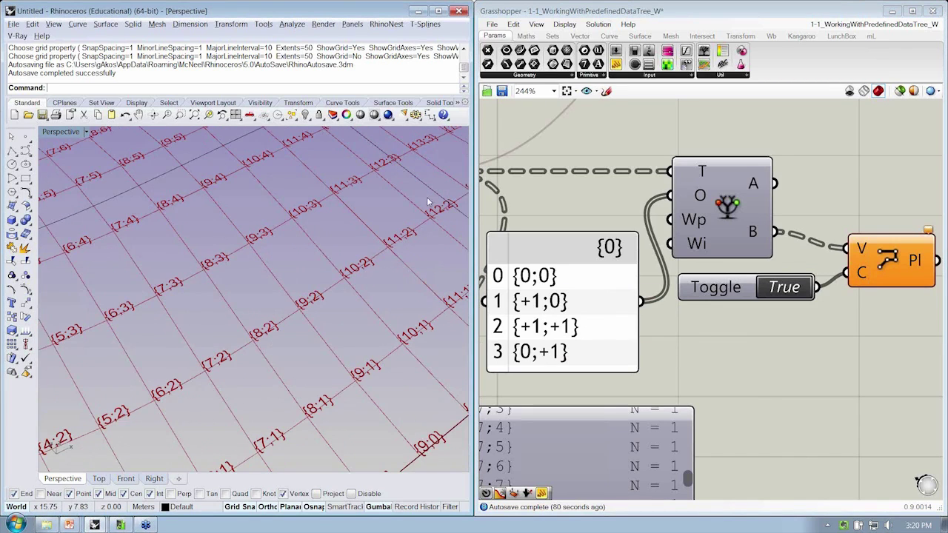
{"action": "mouse_move", "coordinate": [429, 202]}
{"action": "right_mouse_down", "text": "shift"}
{"action": "mouse_move", "coordinate": [337, 227]}
{"action": "mouse_move", "coordinate": [171, 370]}
{"action": "right_mouse_up", "text": "shift"}
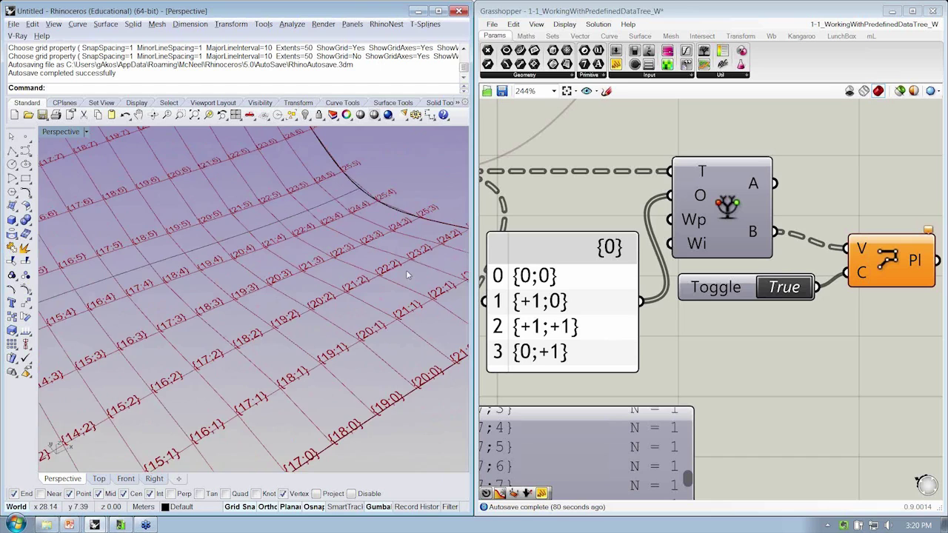
{"action": "right_click_drag", "start_coordinate": [409, 275], "coordinate": [288, 369], "text": "shift"}
{"action": "right_click_drag", "start_coordinate": [350, 350], "coordinate": [356, 310], "text": "shift"}
{"action": "scroll", "coordinate": [357, 309], "scroll_direction": "up", "scroll_amount": 1}
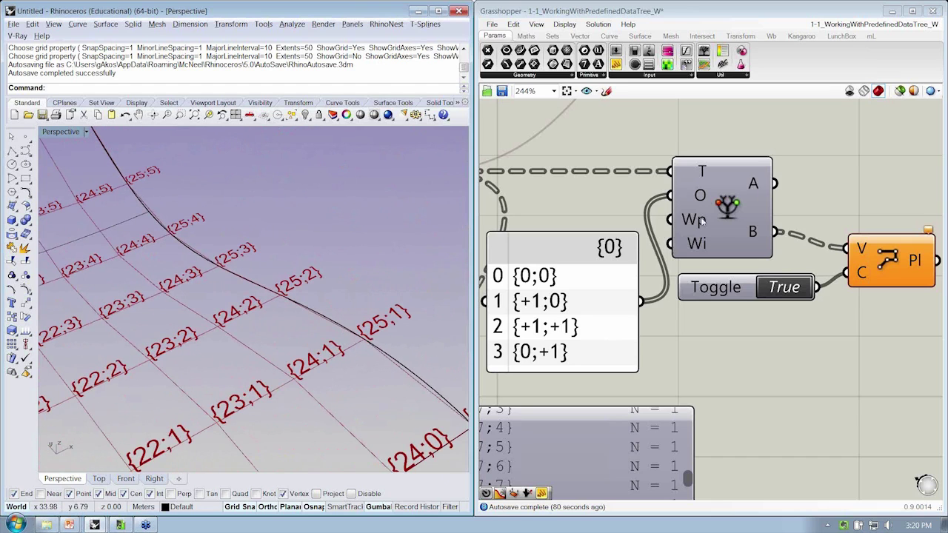
{"action": "right_click_drag", "start_coordinate": [355, 268], "coordinate": [335, 287], "text": "shift"}
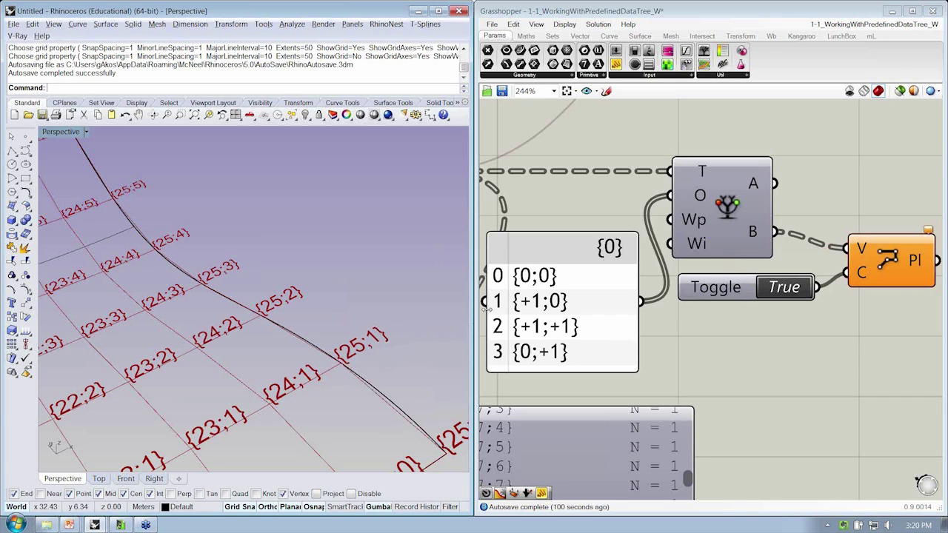
{"action": "right_click_drag", "start_coordinate": [843, 308], "coordinate": [754, 319]}
{"action": "mouse_move", "coordinate": [838, 365]}
{"action": "left_mouse_down"}
{"action": "mouse_move", "coordinate": [802, 350]}
{"action": "mouse_move", "coordinate": [716, 237]}
{"action": "left_mouse_up"}
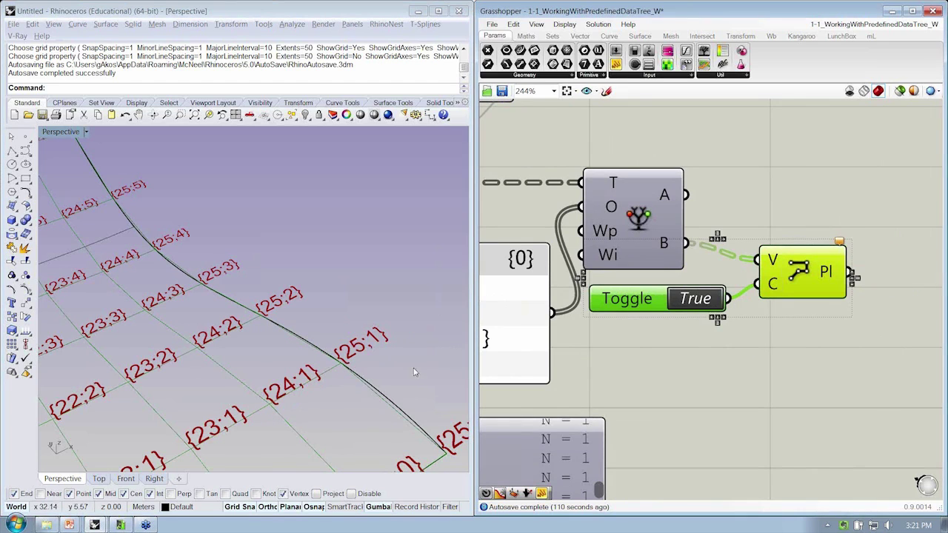
{"action": "left_click", "coordinate": [716, 337]}
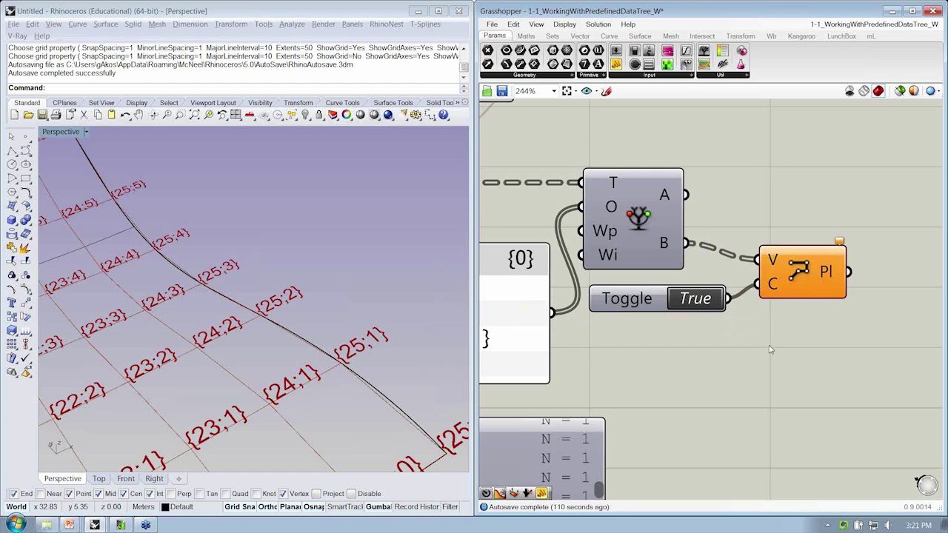
{"action": "key", "text": "alt+Tab"}
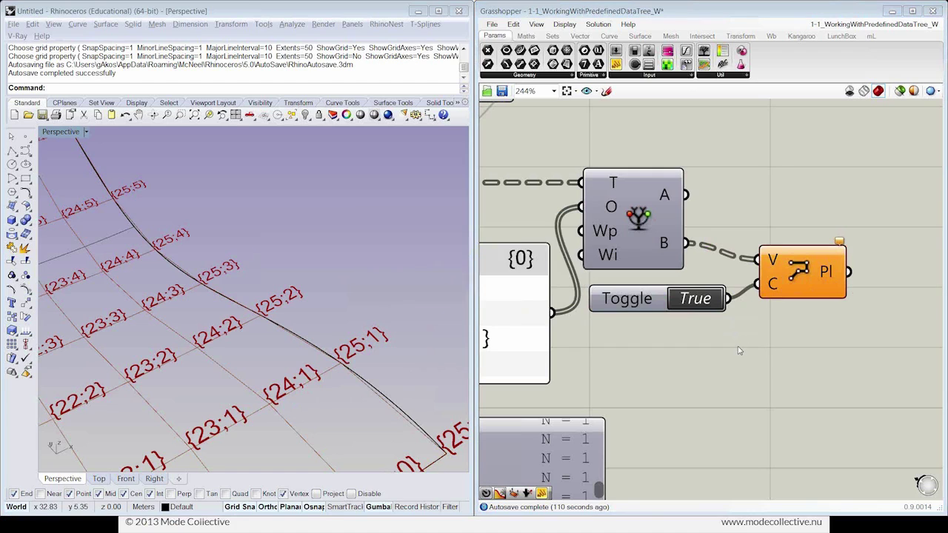
{"action": "key", "text": "alt+Tab"}
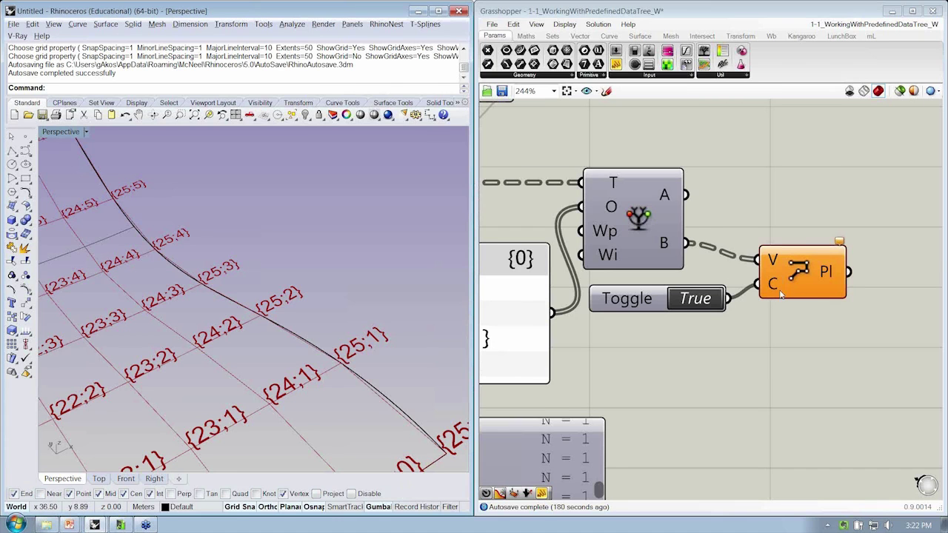
Move the Boolean Toggle and Polyline components out of the way.
{"action": "left_click_drag", "start_coordinate": [812, 344], "coordinate": [712, 233]}
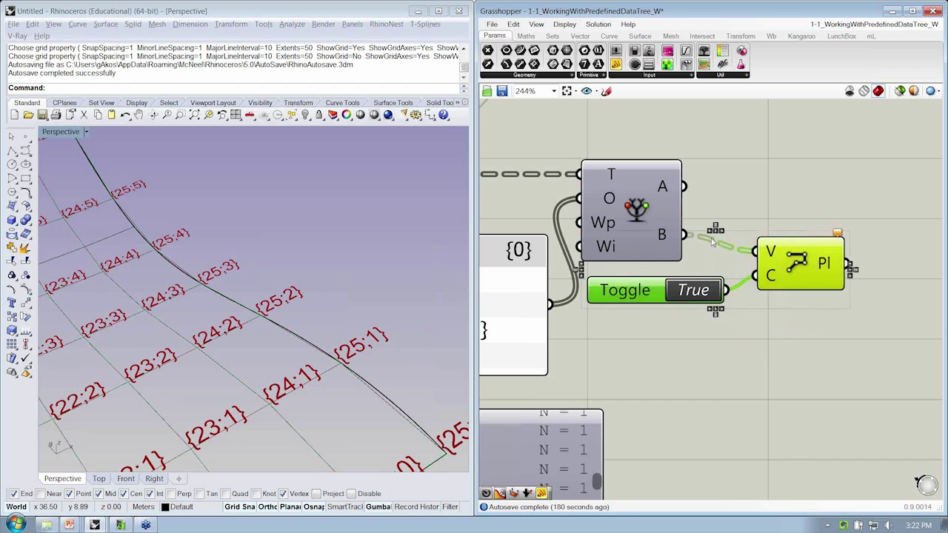
{"action": "scroll", "coordinate": [741, 272], "scroll_direction": "down", "scroll_amount": 2}
{"action": "scroll", "coordinate": [740, 272], "scroll_direction": "down", "scroll_amount": 1}
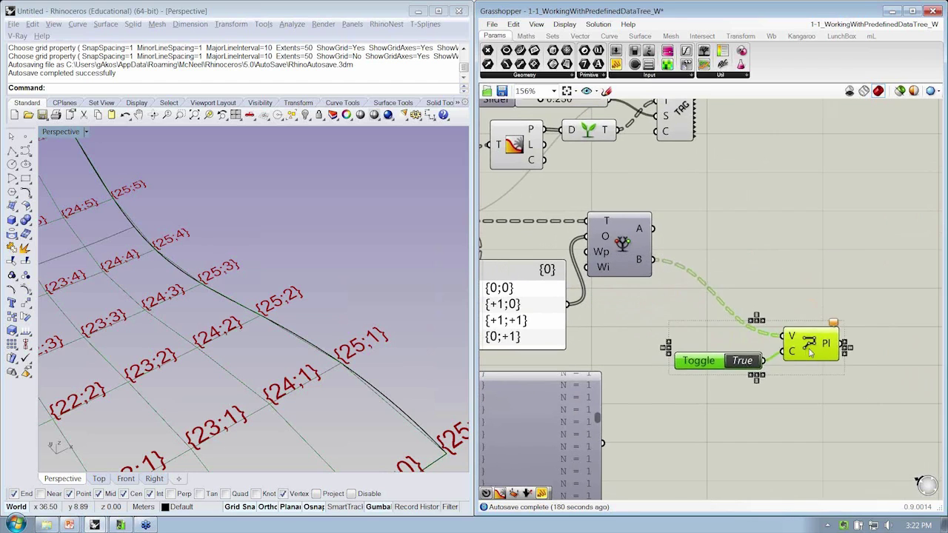
{"action": "left_click_drag", "start_coordinate": [741, 273], "coordinate": [868, 338]}
{"action": "left_click", "coordinate": [815, 275]}
{"action": "scroll", "coordinate": [814, 275], "scroll_direction": "up", "scroll_amount": 1}
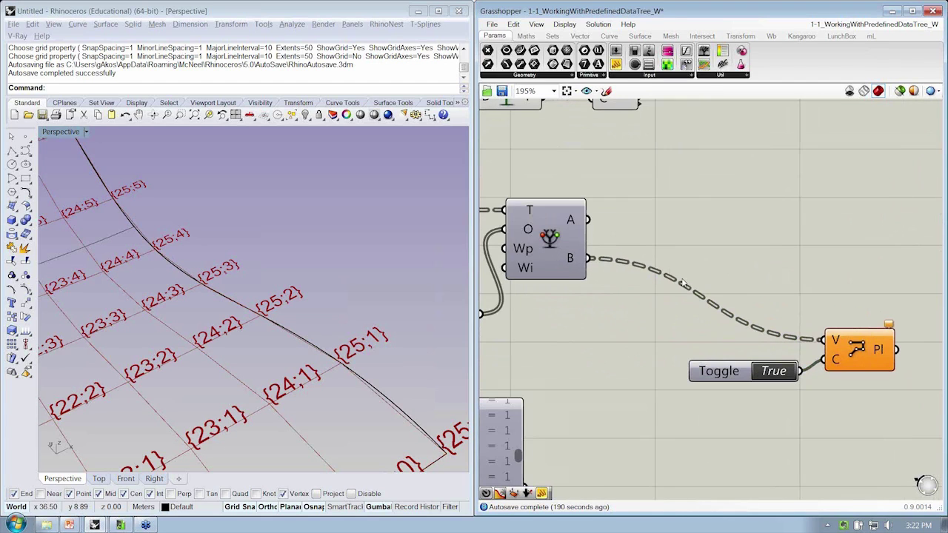
{"action": "left_click_drag", "start_coordinate": [650, 243], "coordinate": [755, 335]}
Place a Prune Tree component below Relative Item and feed its B output into D.
{"action": "left_click", "coordinate": [555, 37]}
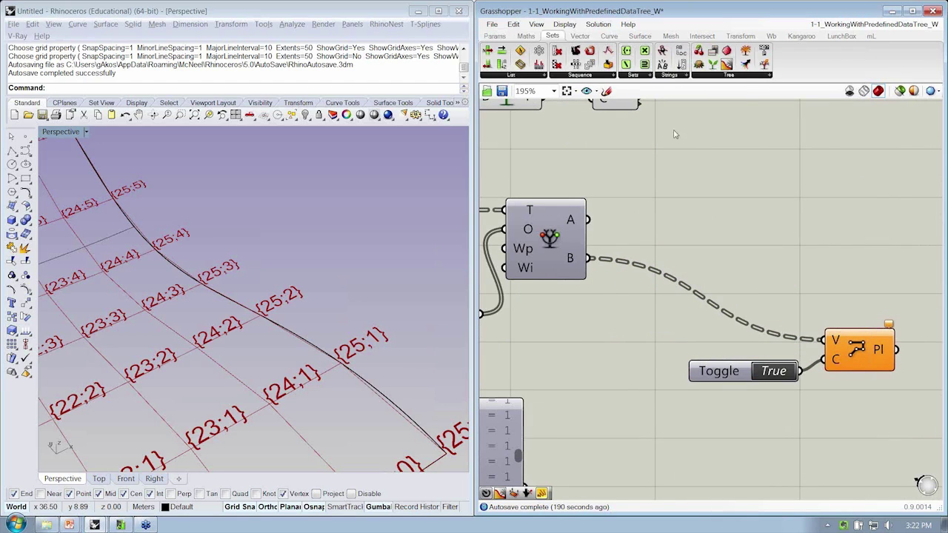
{"action": "left_click", "coordinate": [744, 77]}
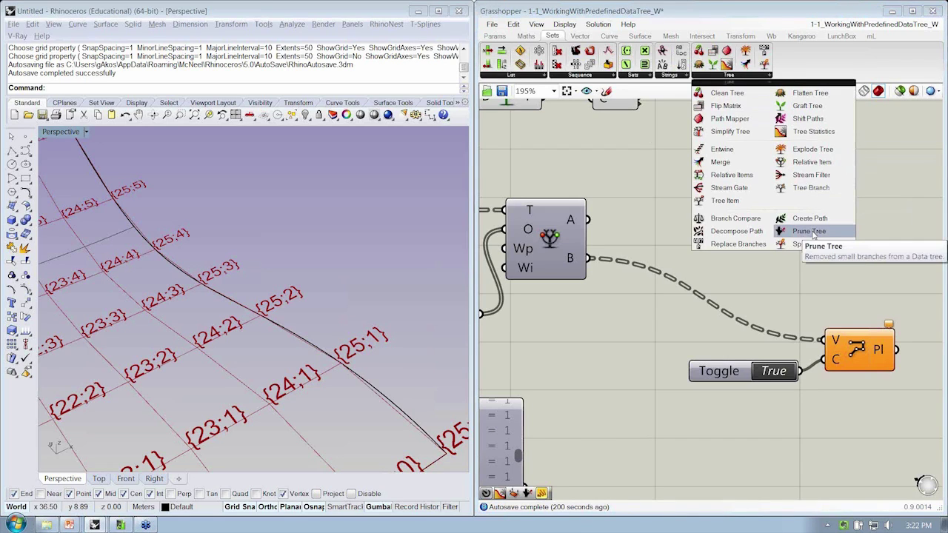
{"action": "left_click_drag", "start_coordinate": [812, 234], "coordinate": [790, 249]}
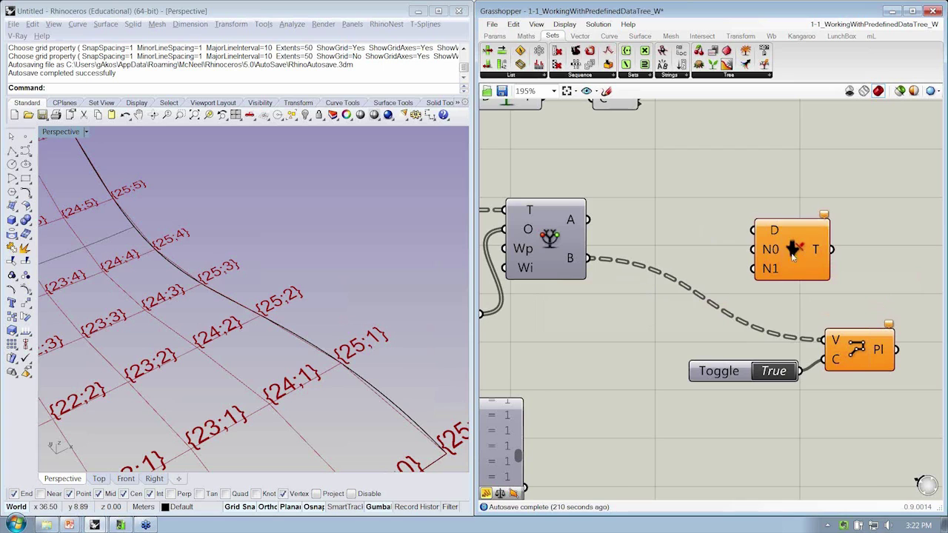
{"action": "left_click_drag", "start_coordinate": [804, 256], "coordinate": [682, 330]}
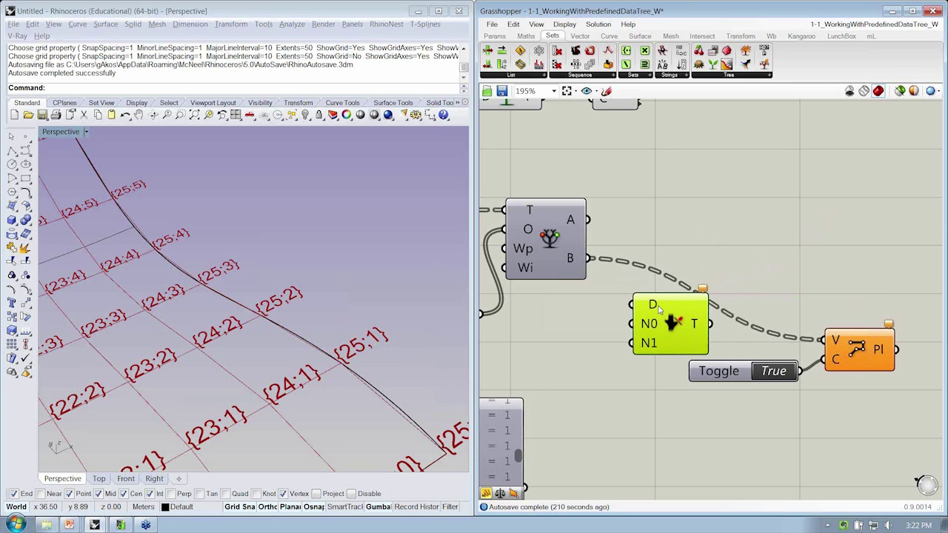
{"action": "left_click_drag", "start_coordinate": [589, 260], "coordinate": [634, 304]}
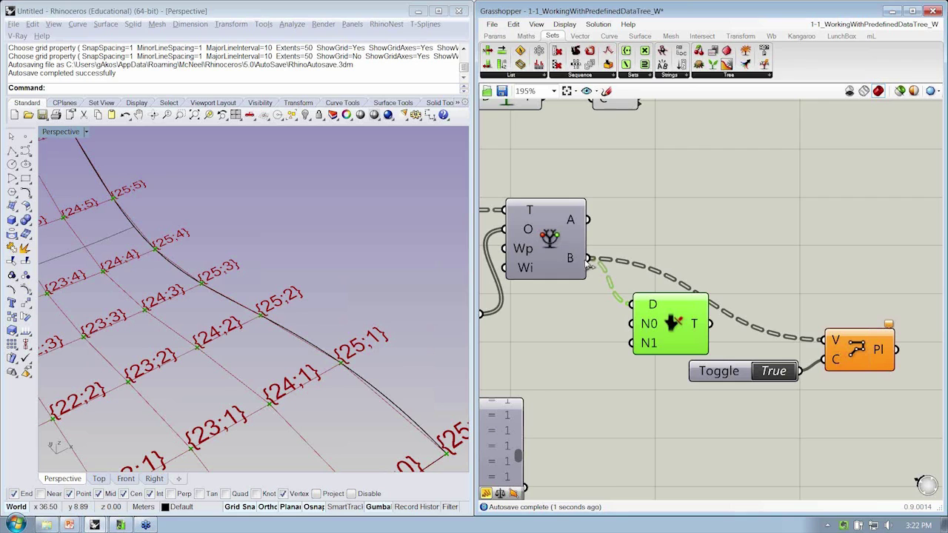
Rearrange the toggle, Polyline and Prune Tree components into a tidy layout.
{"action": "left_click_drag", "start_coordinate": [906, 412], "coordinate": [770, 289]}
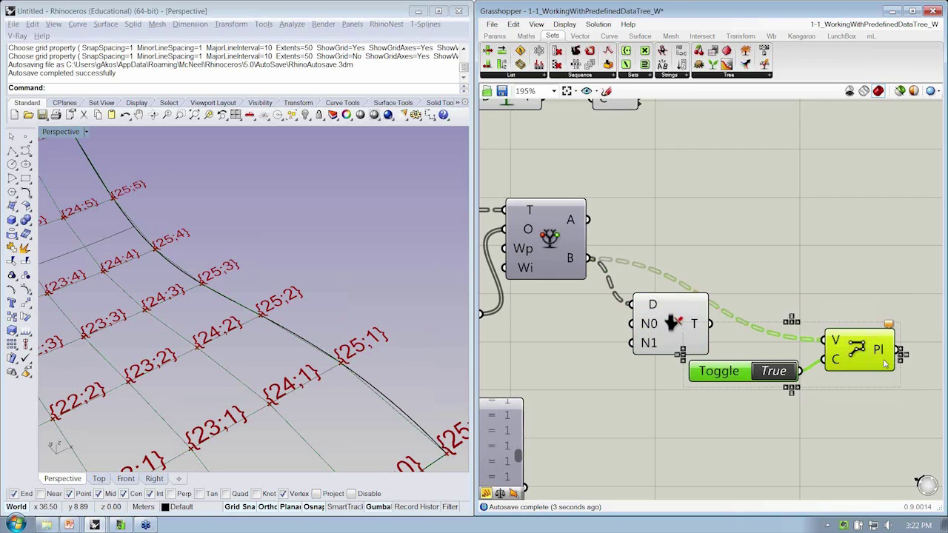
{"action": "left_click_drag", "start_coordinate": [880, 353], "coordinate": [929, 282]}
{"action": "left_click", "coordinate": [785, 355]}
{"action": "left_click_drag", "start_coordinate": [637, 327], "coordinate": [665, 349]}
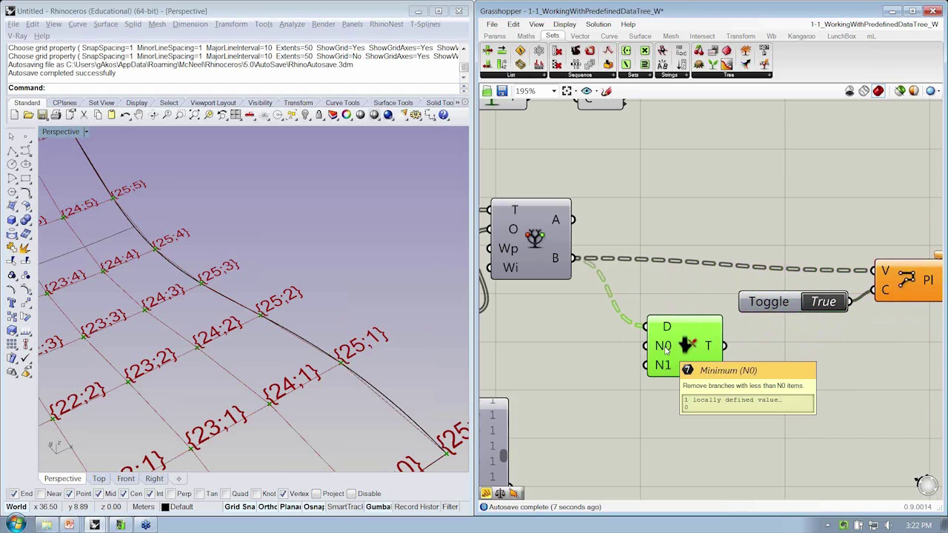
Place a new Panel on the canvas containing the value 3.
{"action": "left_click", "coordinate": [501, 36]}
{"action": "left_click_drag", "start_coordinate": [598, 52], "coordinate": [591, 335]}
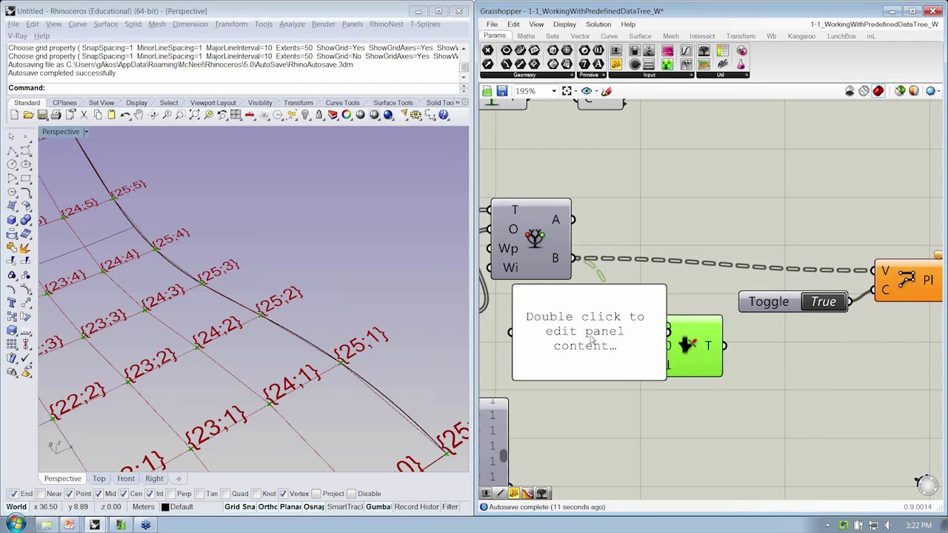
{"action": "double_click", "coordinate": [590, 335]}
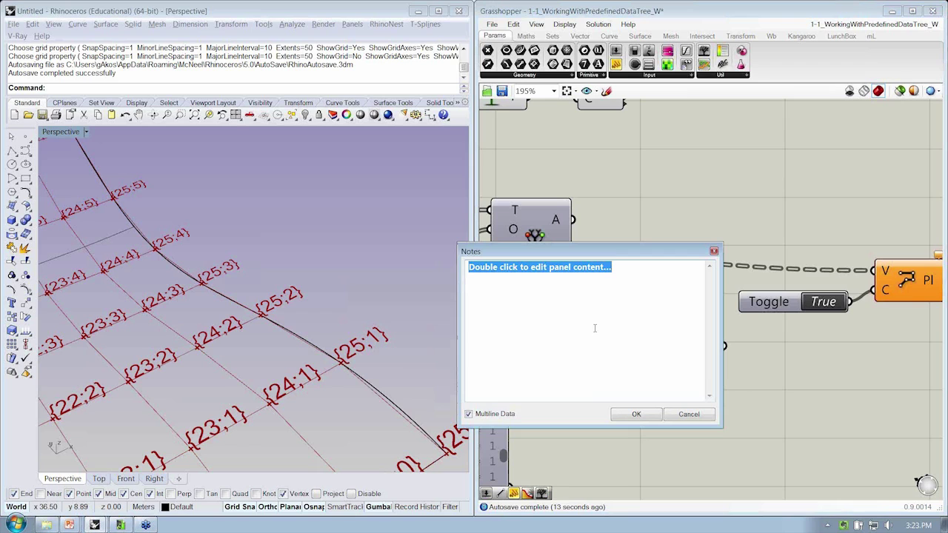
{"action": "type", "text": "3"}
{"action": "left_click", "coordinate": [636, 413]}
Give the 3 panel a sans-serif font, shrink it, and wire it into Prune's N0.
{"action": "right_click", "coordinate": [601, 286]}
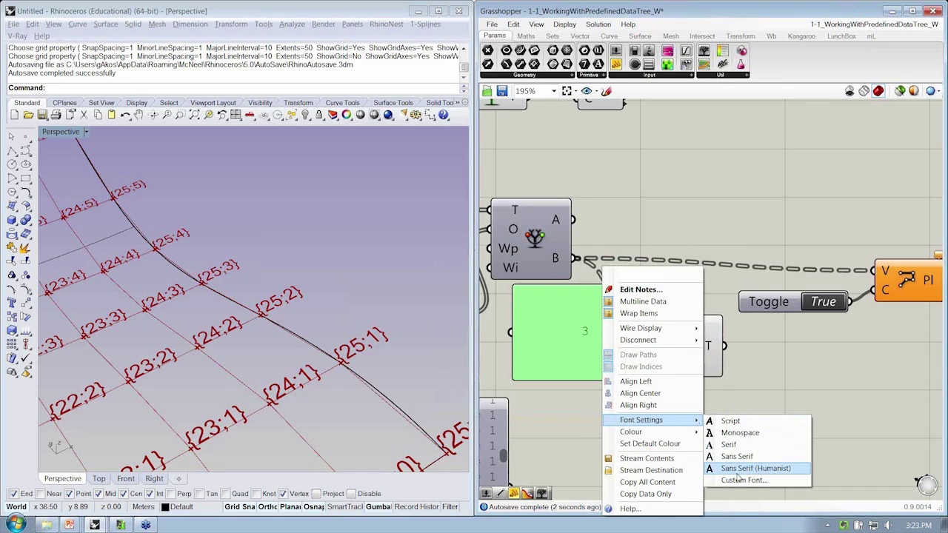
{"action": "left_click", "coordinate": [736, 471]}
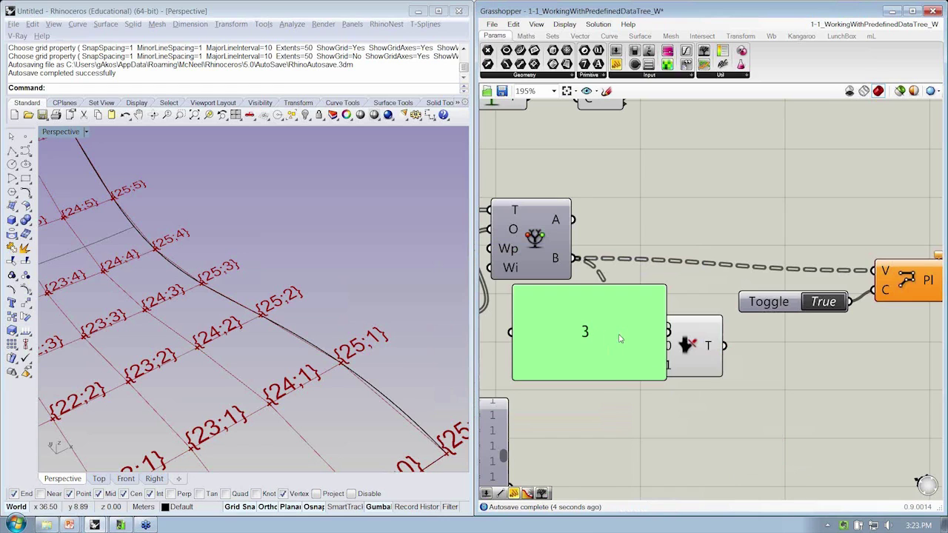
{"action": "mouse_move", "coordinate": [662, 376]}
{"action": "left_mouse_down"}
{"action": "mouse_move", "coordinate": [553, 296]}
{"action": "mouse_move", "coordinate": [573, 363]}
{"action": "left_mouse_up"}
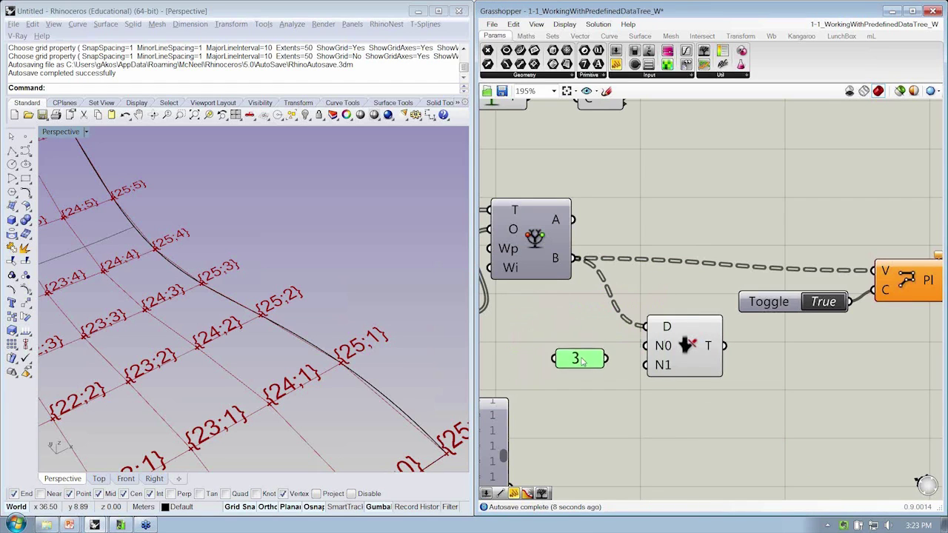
{"action": "right_click_drag", "start_coordinate": [572, 362], "coordinate": [774, 378]}
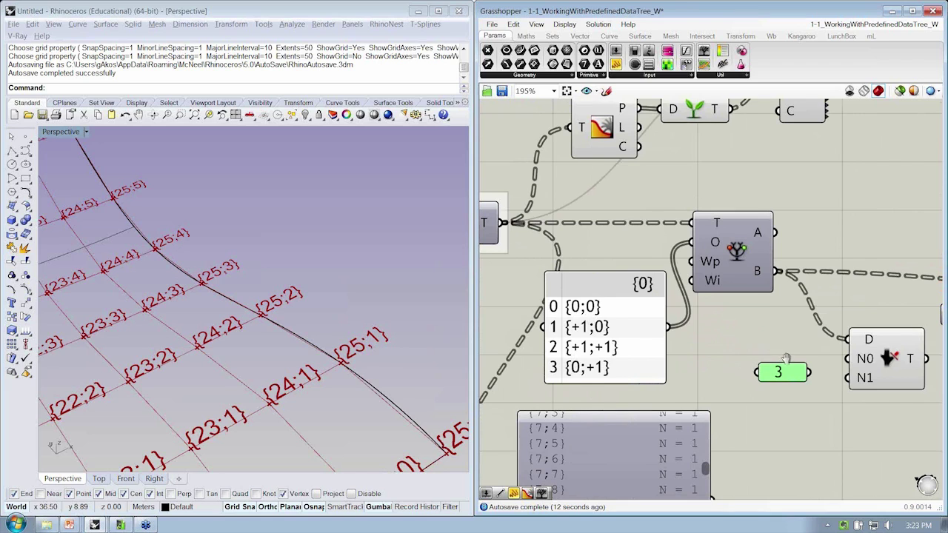
{"action": "right_click_drag", "start_coordinate": [786, 359], "coordinate": [744, 396]}
{"action": "mouse_move", "coordinate": [741, 378]}
{"action": "left_mouse_down"}
{"action": "mouse_move", "coordinate": [772, 358]}
{"action": "mouse_move", "coordinate": [800, 381]}
{"action": "left_mouse_up"}
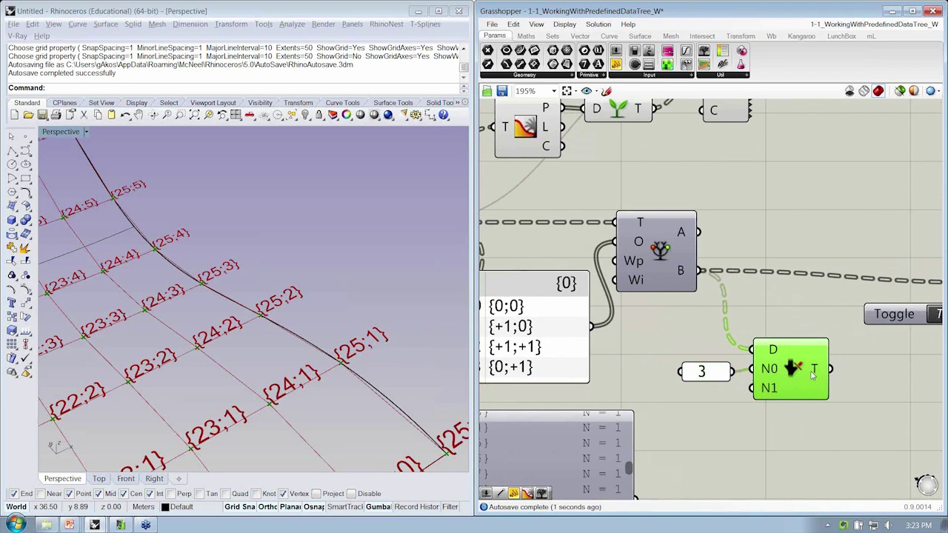
{"action": "right_click_drag", "start_coordinate": [812, 375], "coordinate": [753, 312]}
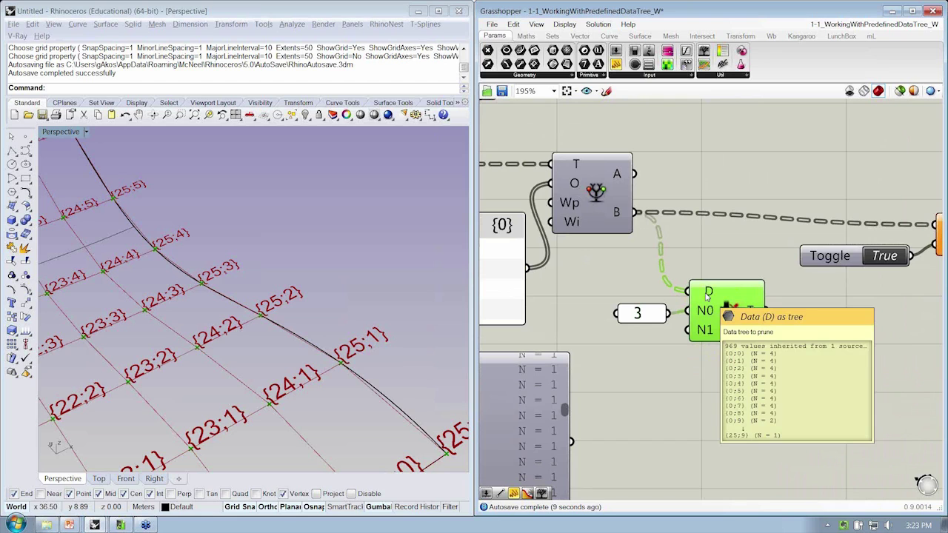
Wire Prune Tree's T output into the Polyline V input, replacing the B connection.
{"action": "right_click_drag", "start_coordinate": [766, 311], "coordinate": [659, 314]}
{"action": "left_click_drag", "start_coordinate": [658, 313], "coordinate": [828, 228]}
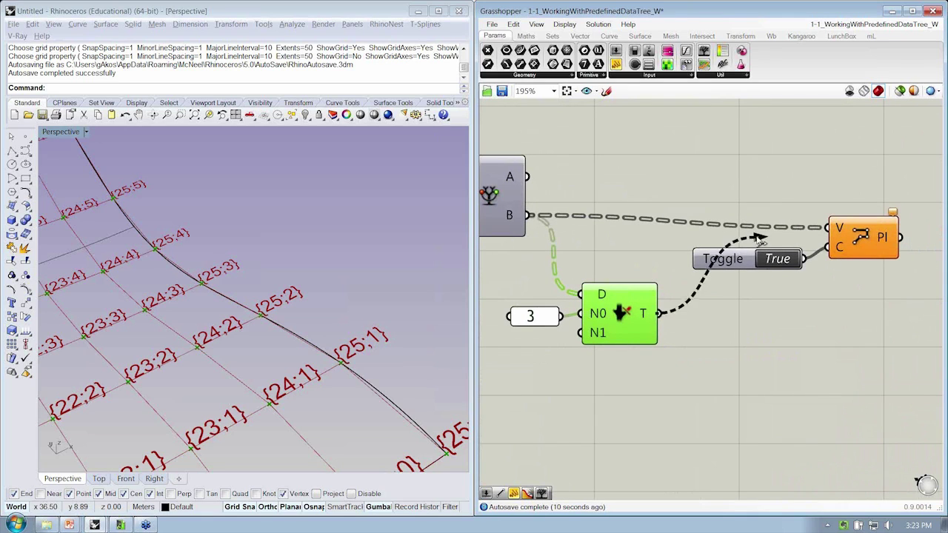
{"action": "left_click_drag", "start_coordinate": [884, 197], "coordinate": [777, 299]}
{"action": "left_click_drag", "start_coordinate": [855, 238], "coordinate": [749, 342]}
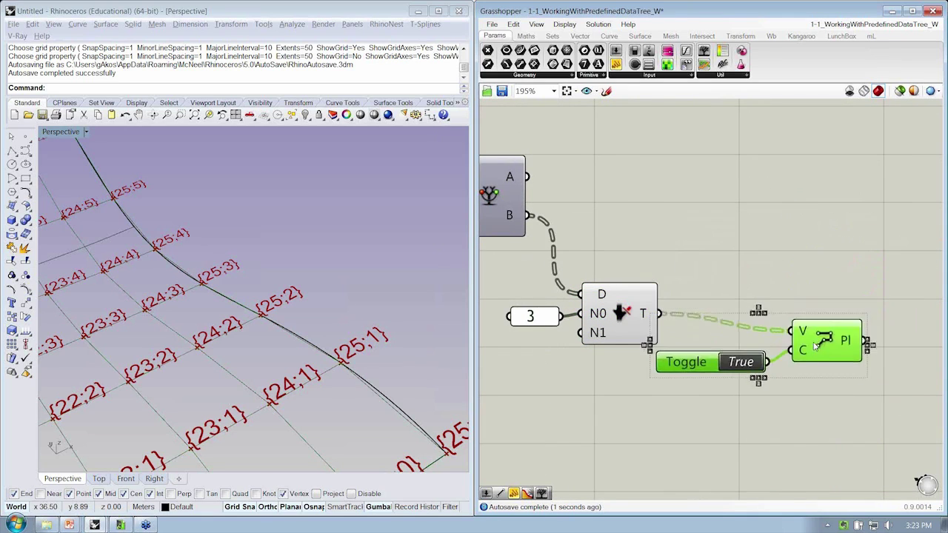
{"action": "left_click", "coordinate": [755, 418]}
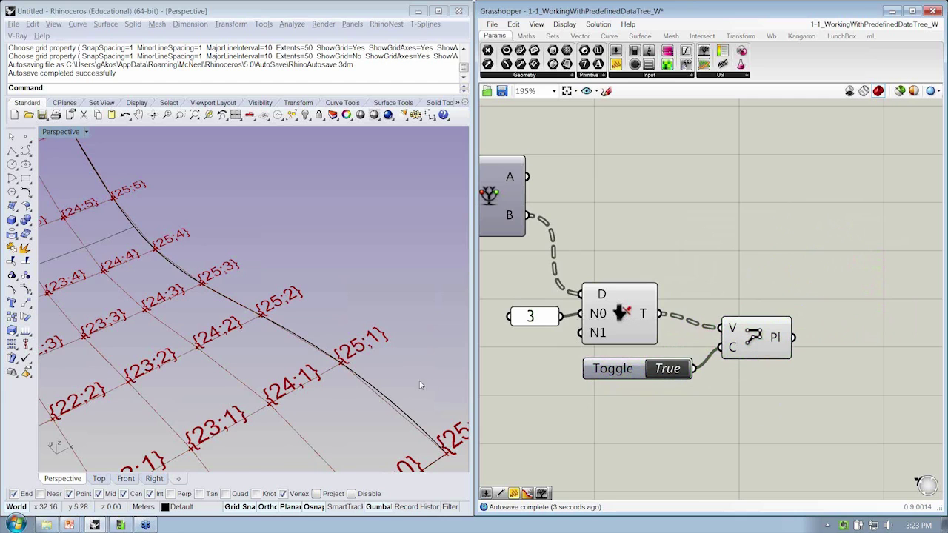
Orbit the Rhino view to check the pruned polylines and nudge the Polyline into place.
{"action": "right_click_drag", "start_coordinate": [419, 385], "coordinate": [343, 377]}
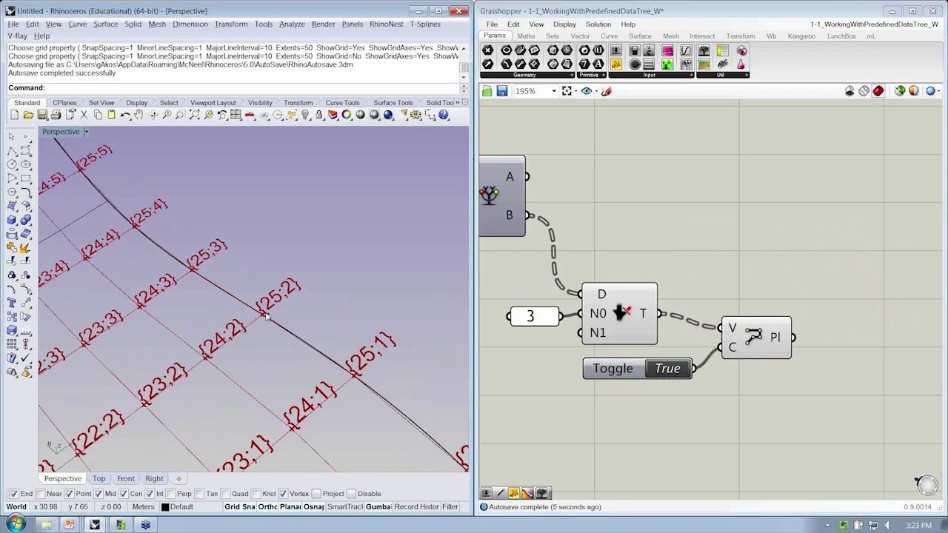
{"action": "right_click_drag", "start_coordinate": [357, 379], "coordinate": [442, 406]}
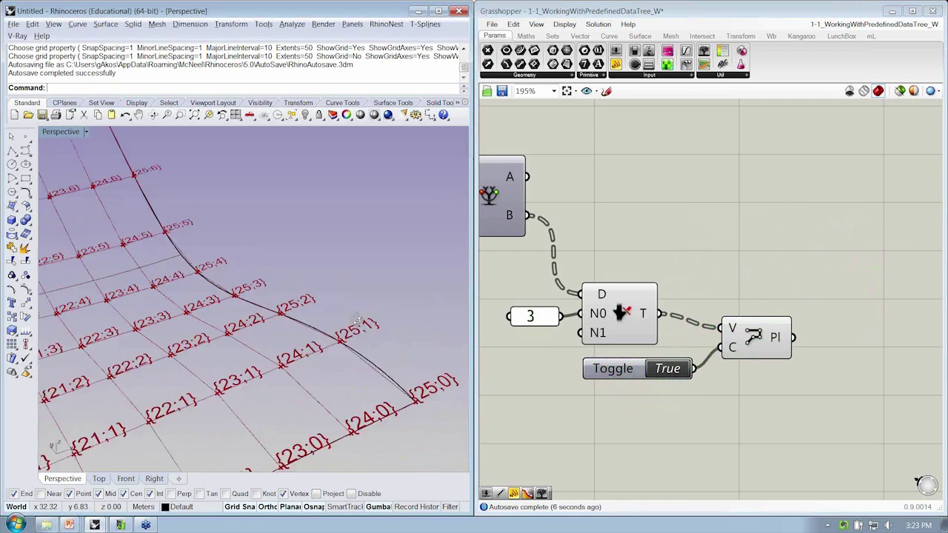
{"action": "left_click_drag", "start_coordinate": [761, 349], "coordinate": [765, 336]}
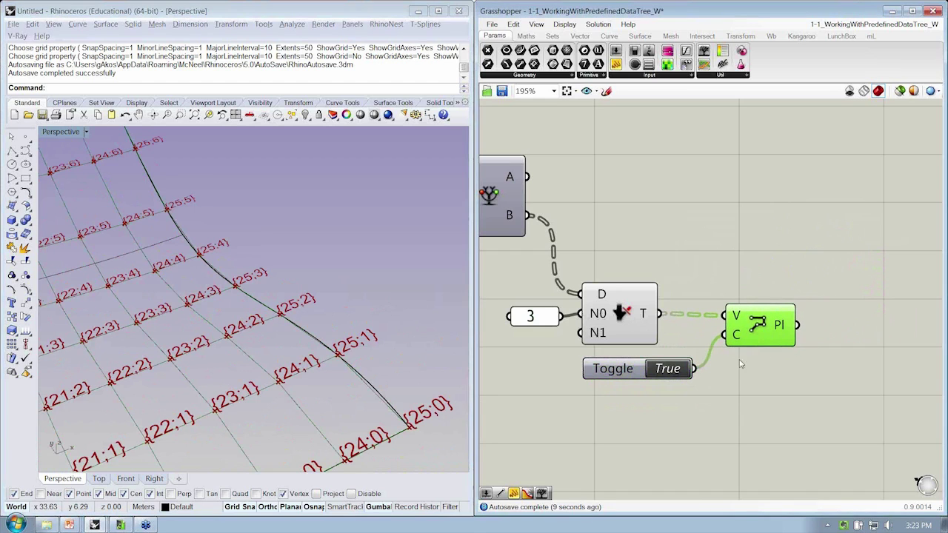
{"action": "left_click", "coordinate": [687, 401]}
{"action": "scroll", "coordinate": [687, 400], "scroll_direction": "down", "scroll_amount": 2}
{"action": "scroll", "coordinate": [687, 401], "scroll_direction": "down", "scroll_amount": 1}
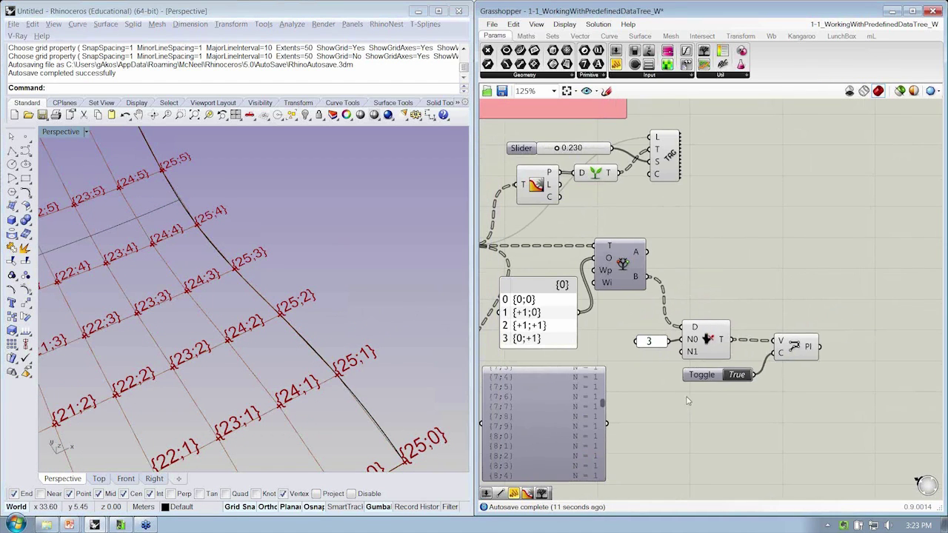
{"action": "left_click", "coordinate": [705, 348]}
{"action": "scroll", "coordinate": [694, 348], "scroll_direction": "up", "scroll_amount": 3}
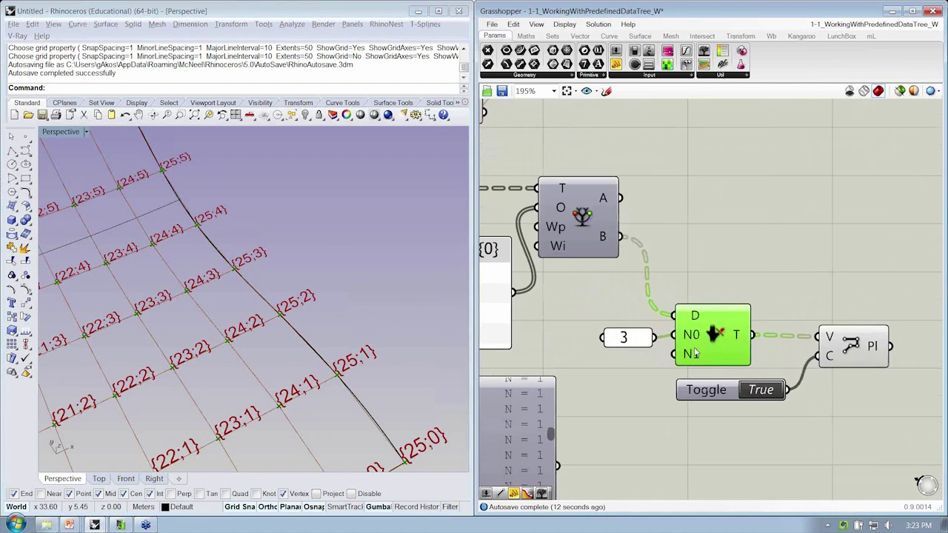
Name the Prune Tree component 'Prune'.
{"action": "right_click", "coordinate": [761, 307]}
{"action": "type", "text": "P"}
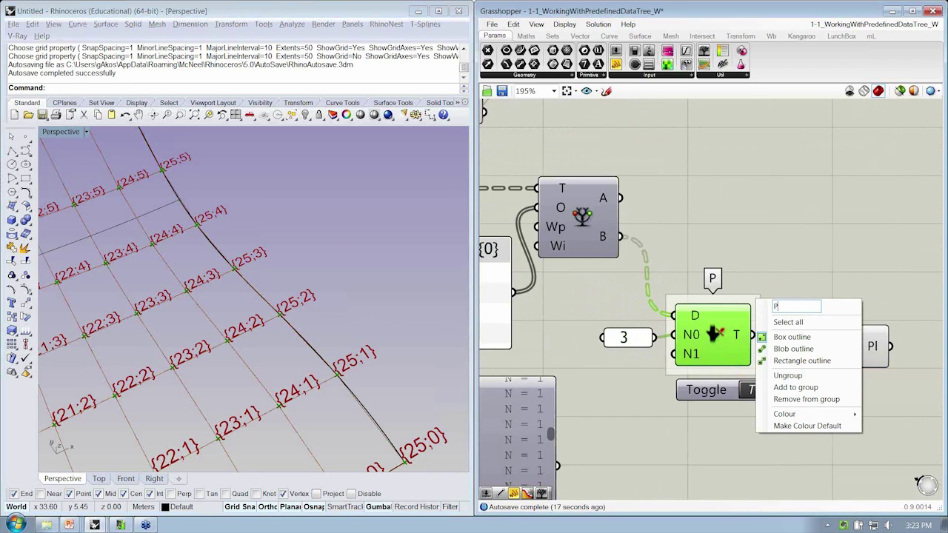
{"action": "type", "text": "rune"}
{"action": "key", "text": "Return"}
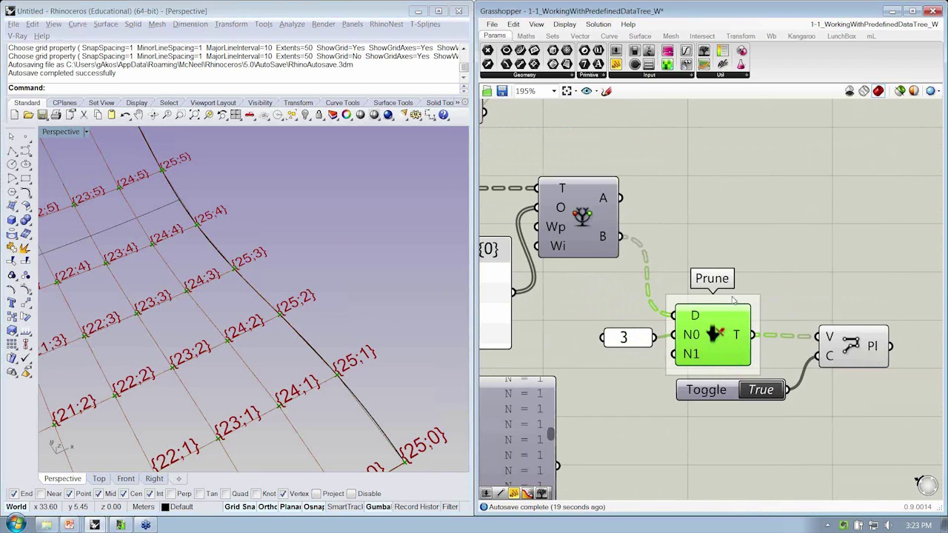
{"action": "mouse_move", "coordinate": [733, 299]}
{"action": "right_mouse_down"}
{"action": "mouse_move", "coordinate": [697, 349]}
{"action": "mouse_move", "coordinate": [792, 331]}
{"action": "right_mouse_up"}
Name the offset list panel 'Offset', correcting the 'Offest' typo.
{"action": "right_click", "coordinate": [594, 312]}
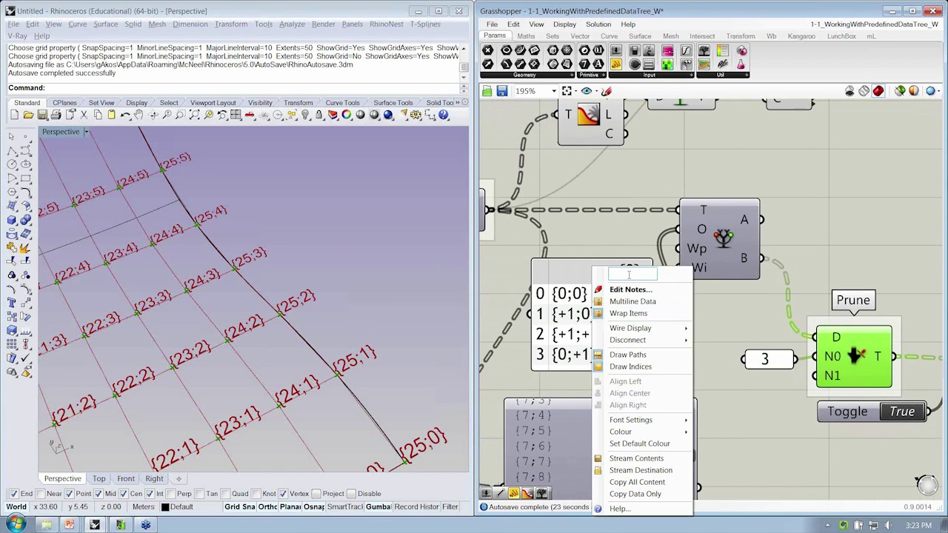
{"action": "type", "text": "Offes"}
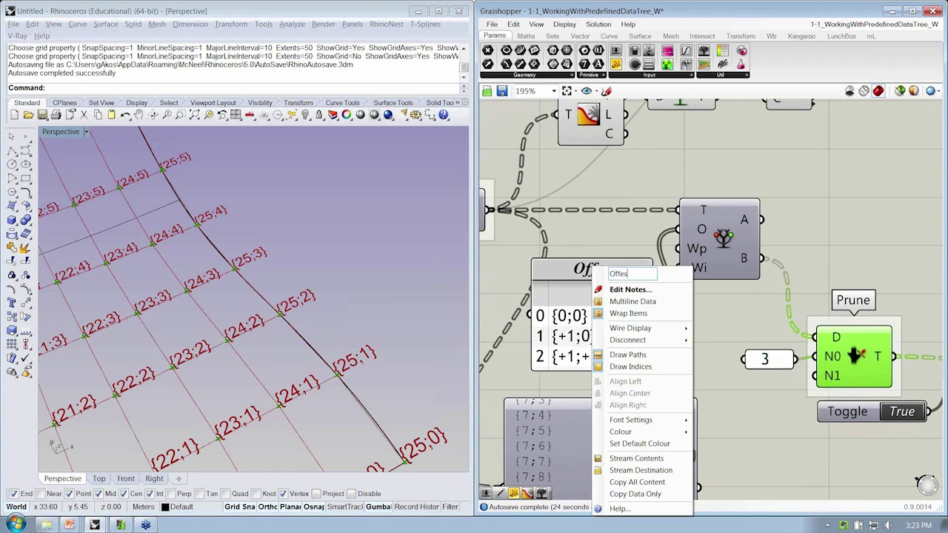
{"action": "type", "text": "t"}
{"action": "key", "text": "Return"}
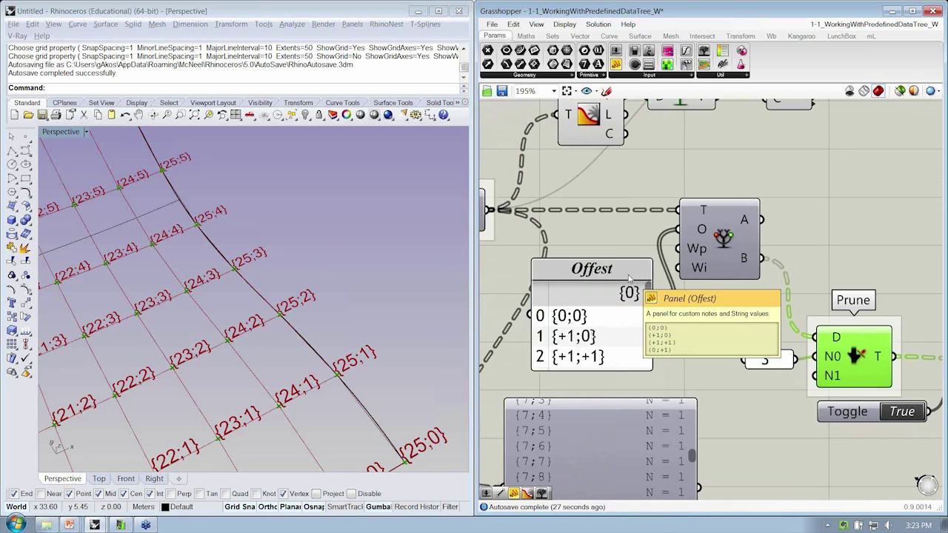
{"action": "right_click", "coordinate": [629, 278]}
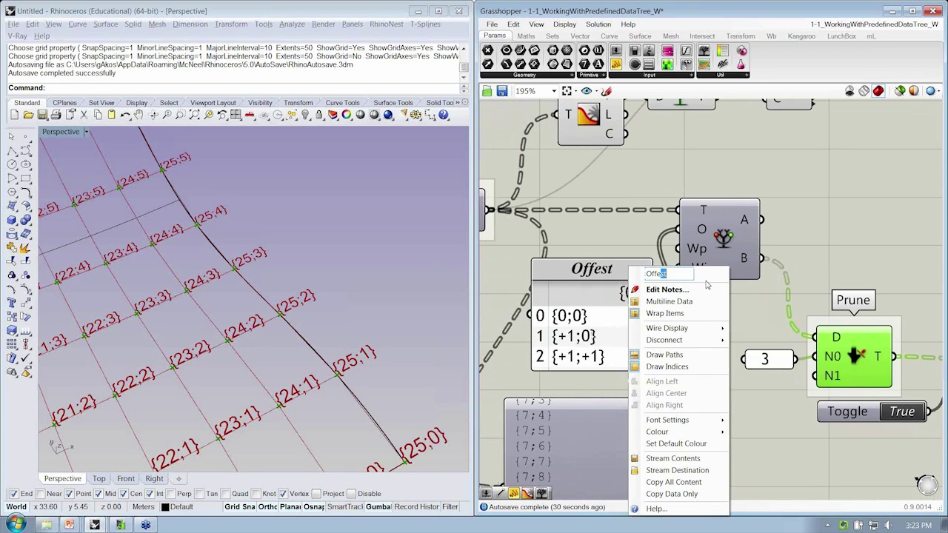
{"action": "type", "text": "s"}
{"action": "key", "text": "BackSpace"}
{"action": "type", "text": "set"}
{"action": "key", "text": "Return"}
Name the tree item component 'Relative Item'.
{"action": "left_click", "coordinate": [717, 231]}
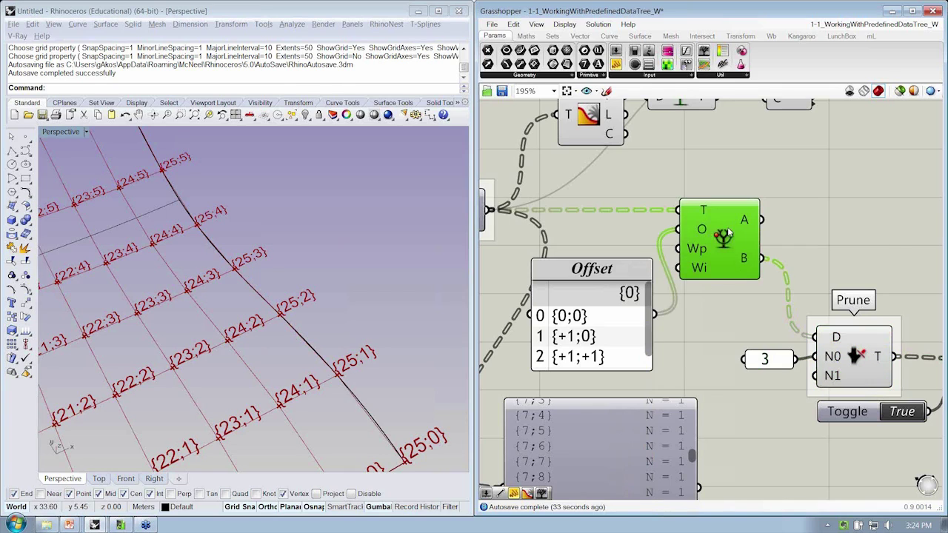
{"action": "right_click", "coordinate": [766, 196]}
{"action": "type", "text": "Re"}
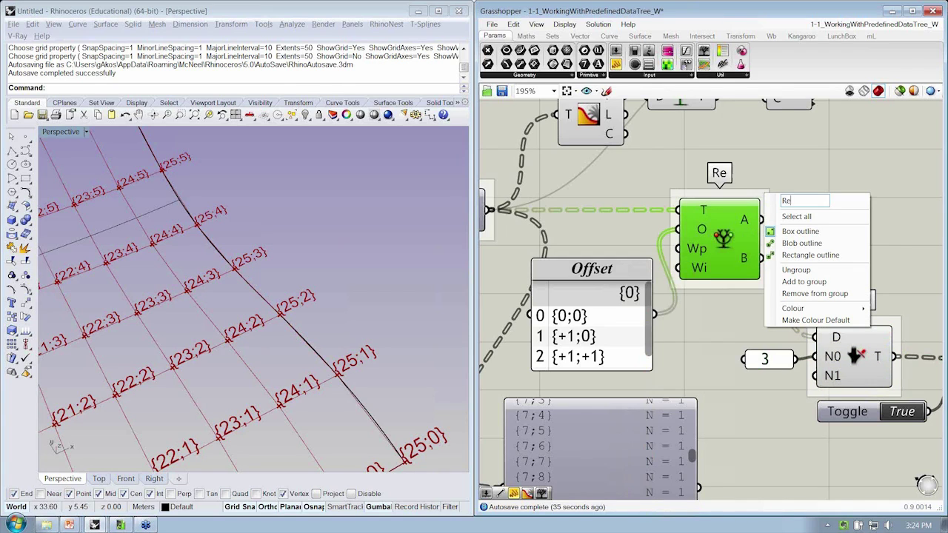
{"action": "type", "text": "lative Item"}
{"action": "key", "text": "Return"}
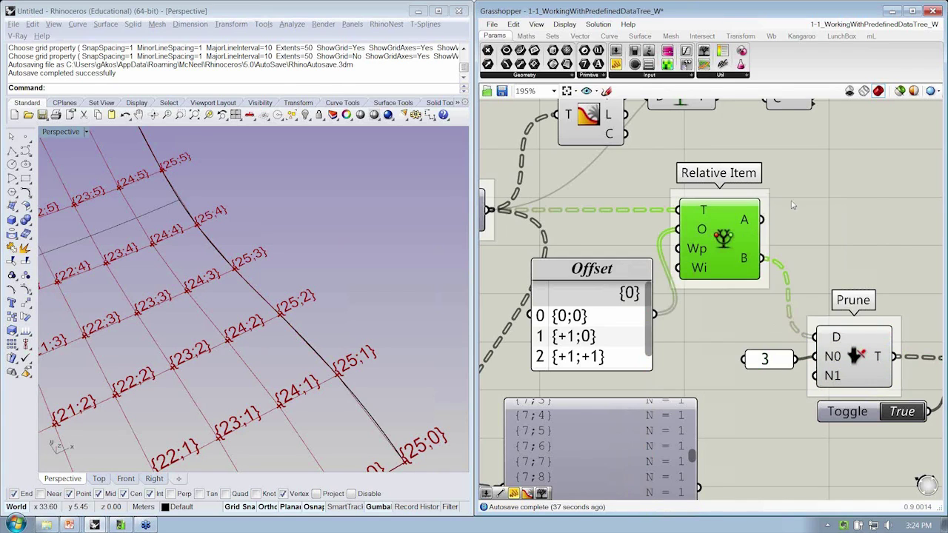
Name the tree statistics component 'Tree Statistics'.
{"action": "right_click_drag", "start_coordinate": [777, 200], "coordinate": [659, 227]}
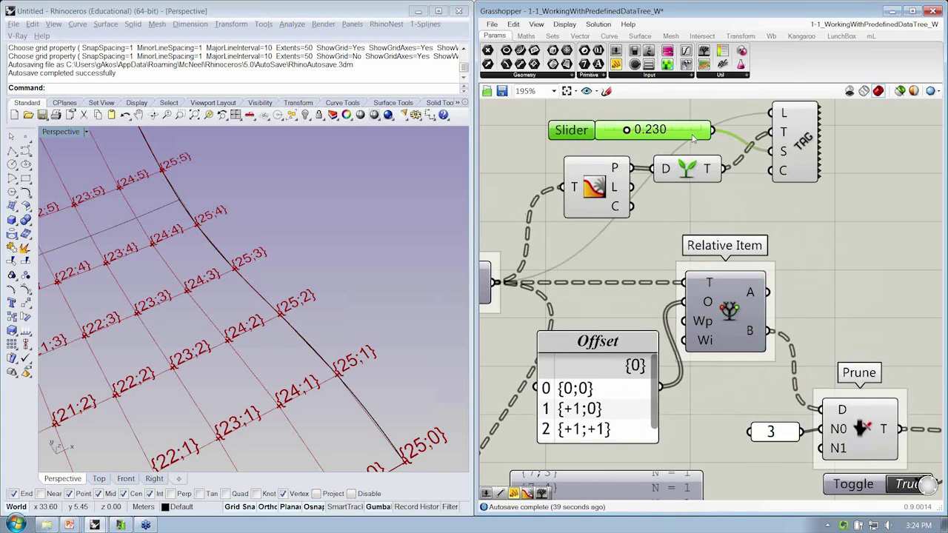
{"action": "left_click_drag", "start_coordinate": [689, 139], "coordinate": [689, 123]}
{"action": "left_click", "coordinate": [593, 187]}
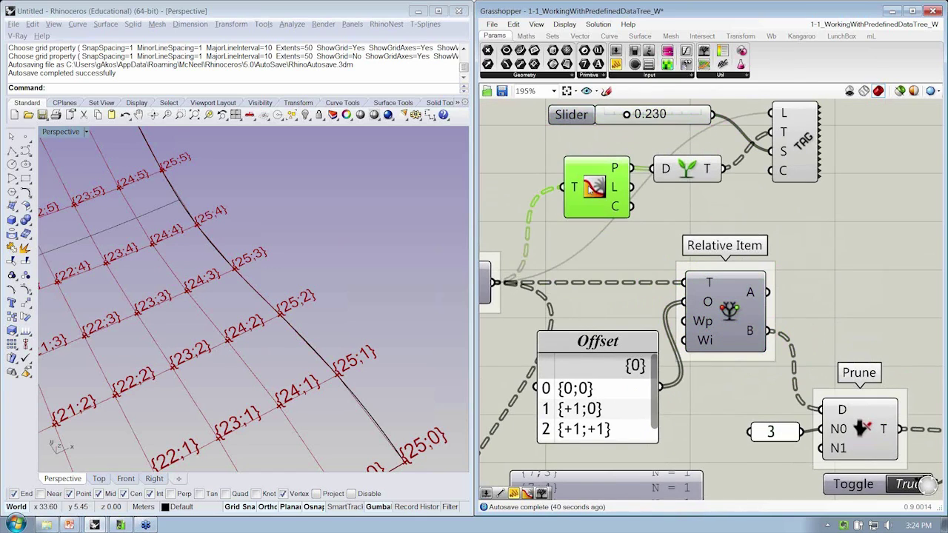
{"action": "right_click", "coordinate": [622, 152]}
{"action": "type", "text": "T"}
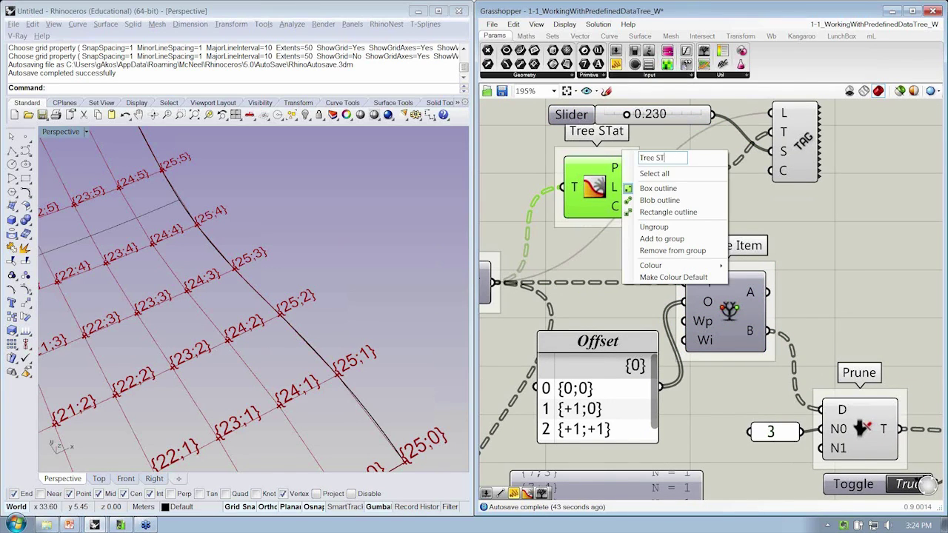
{"action": "key", "text": "BackSpace"}
{"action": "type", "text": "tatis"}
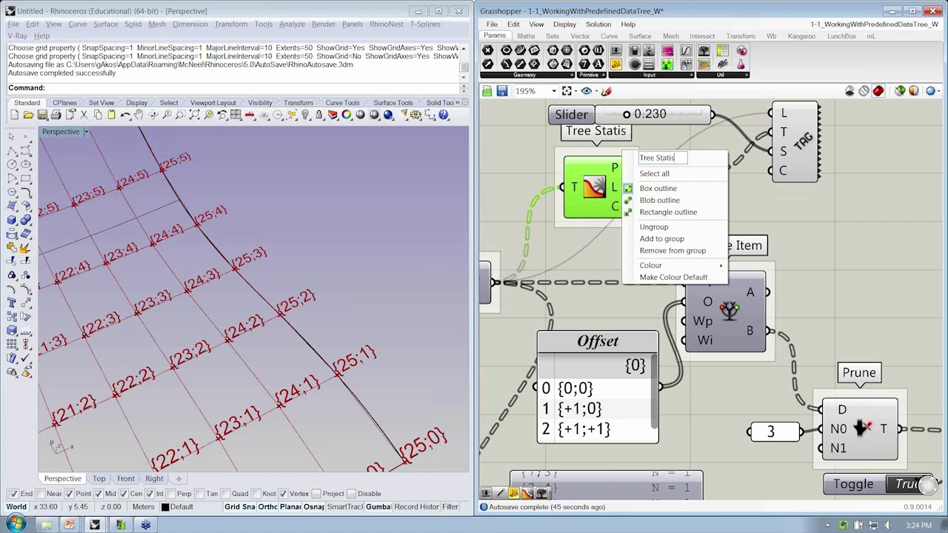
{"action": "type", "text": "tics"}
{"action": "key", "text": "Return"}
Name the Data parameter beside it 'Graft'.
{"action": "left_click", "coordinate": [676, 169]}
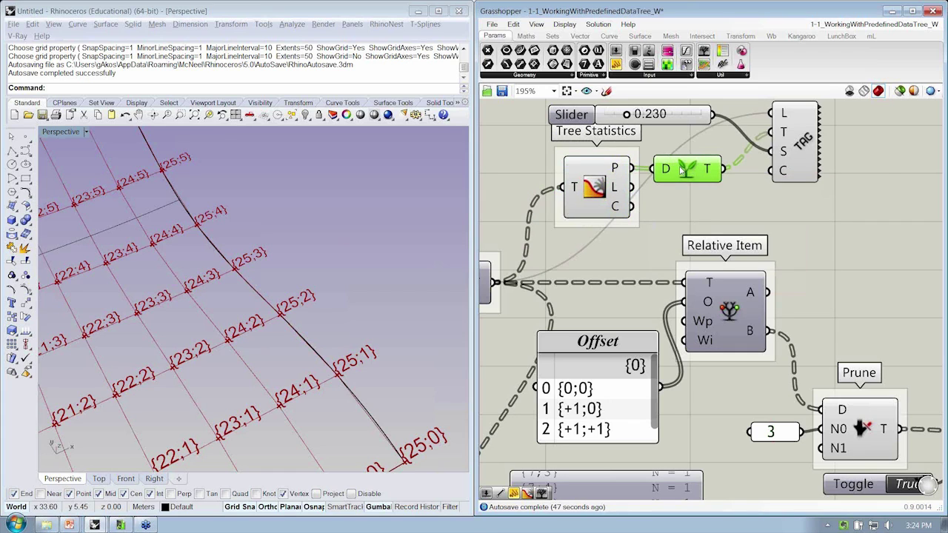
{"action": "right_click", "coordinate": [688, 185]}
{"action": "type", "text": "Gra"}
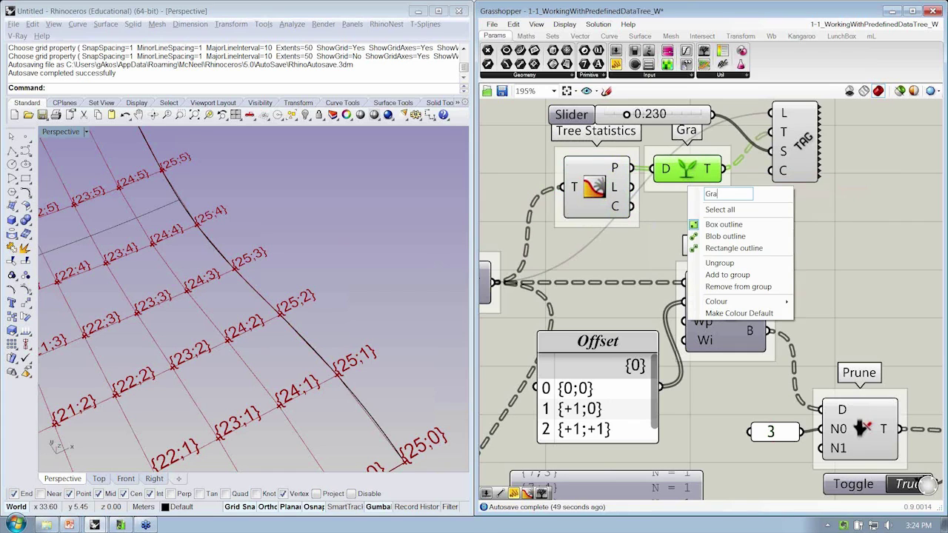
{"action": "type", "text": "ft"}
{"action": "key", "text": "Return"}
Move the large data panel up-right and feed it from Relative Item's B output.
{"action": "scroll", "coordinate": [631, 397], "scroll_direction": "down", "scroll_amount": 3}
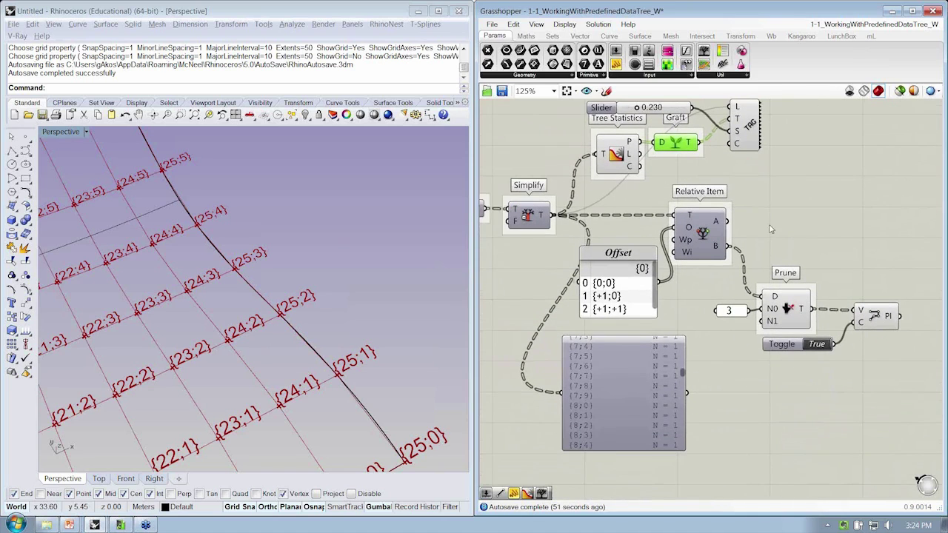
{"action": "left_click", "coordinate": [630, 397]}
{"action": "left_click_drag", "start_coordinate": [631, 397], "coordinate": [842, 231]}
{"action": "scroll", "coordinate": [842, 230], "scroll_direction": "up", "scroll_amount": 3}
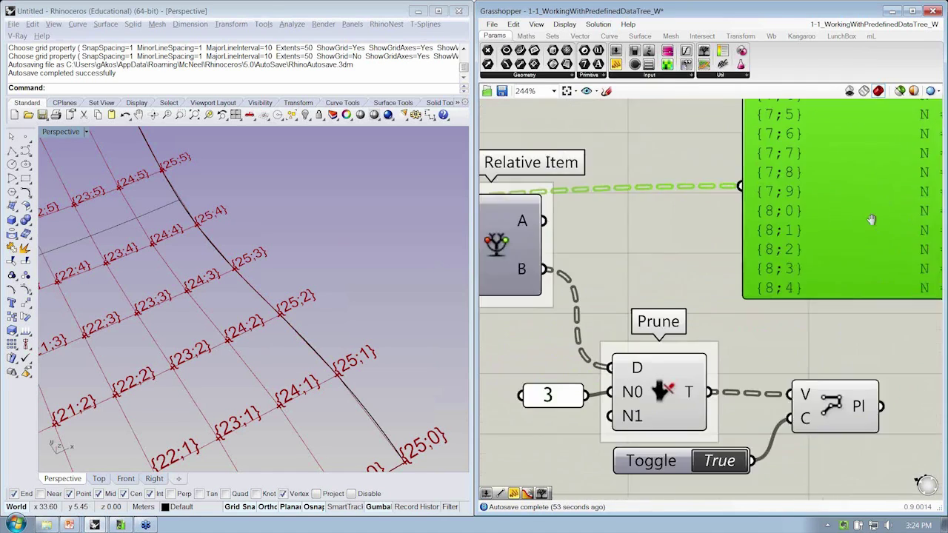
{"action": "left_click_drag", "start_coordinate": [546, 264], "coordinate": [703, 197]}
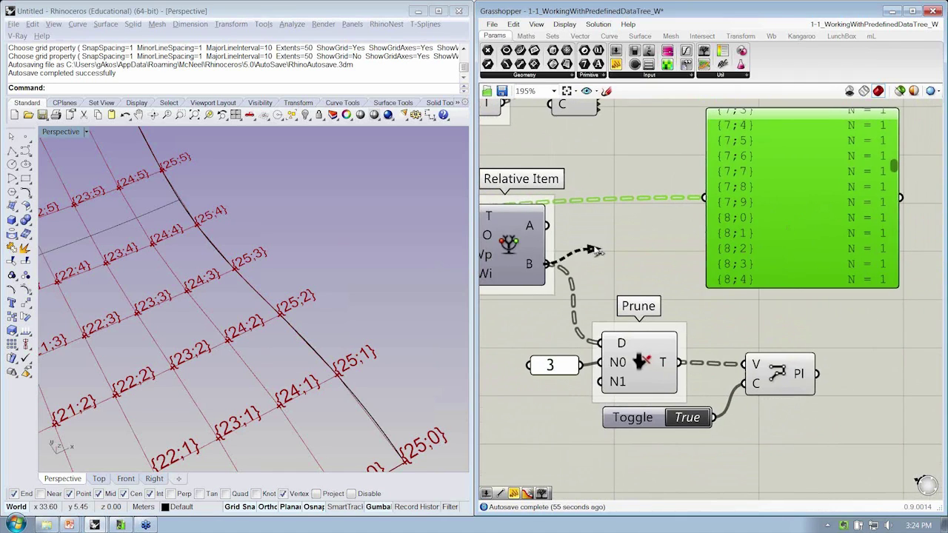
Reconnect the data panel to Prune's T output so it lists four-item branches.
{"action": "left_click_drag", "start_coordinate": [893, 169], "coordinate": [884, 268]}
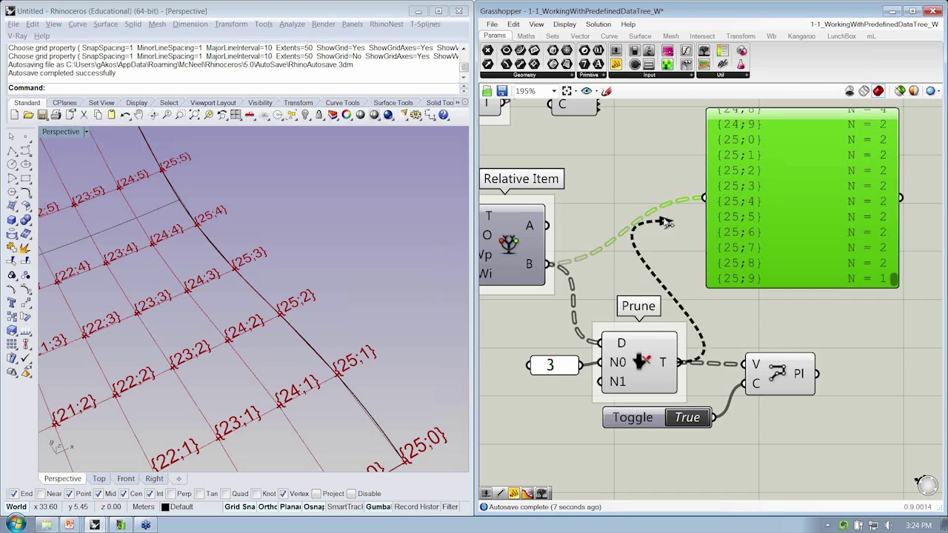
{"action": "left_click_drag", "start_coordinate": [682, 368], "coordinate": [703, 198]}
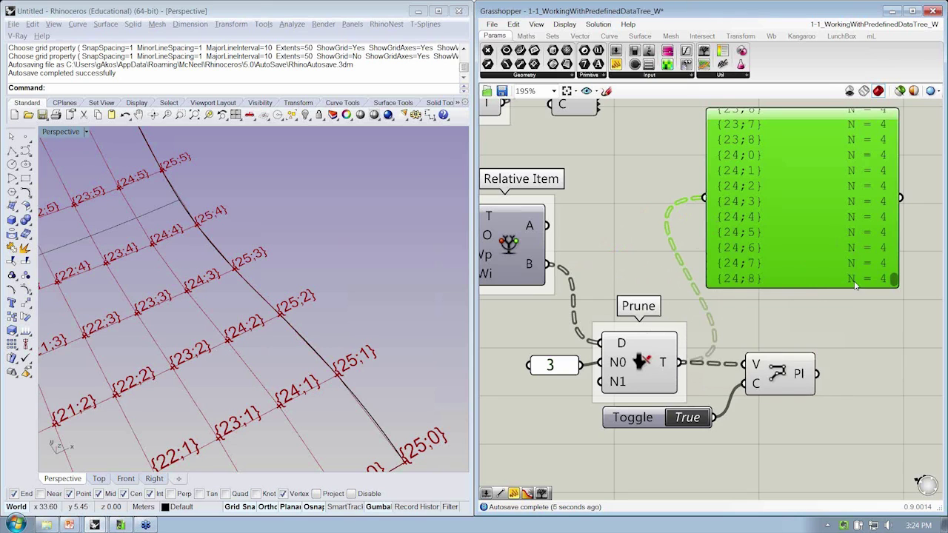
{"action": "left_click_drag", "start_coordinate": [897, 288], "coordinate": [901, 125]}
{"action": "right_click_drag", "start_coordinate": [693, 224], "coordinate": [772, 226]}
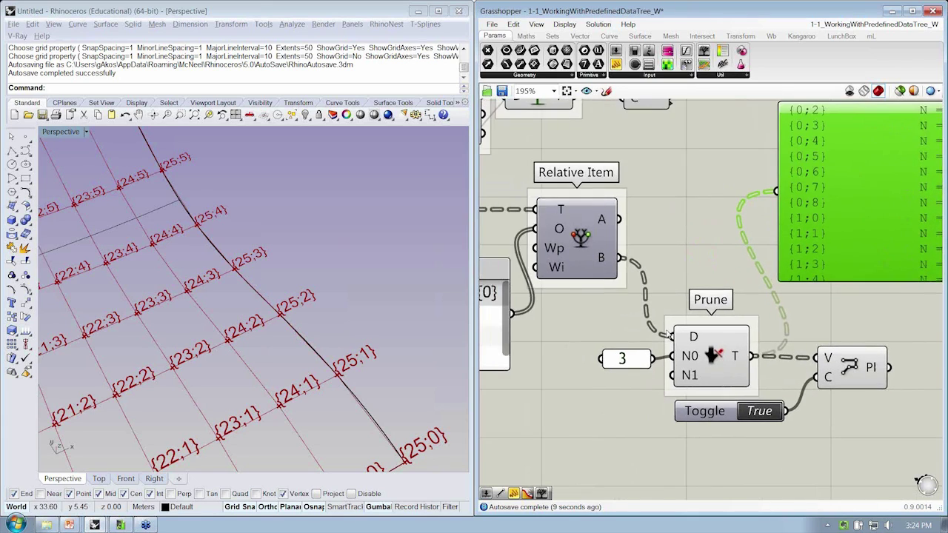
{"action": "scroll", "coordinate": [712, 325], "scroll_direction": "down", "scroll_amount": 2}
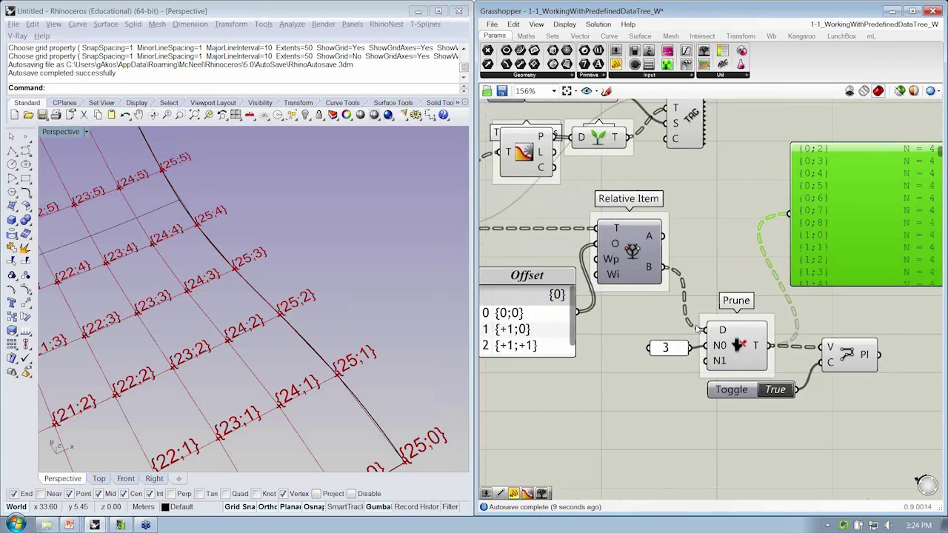
Delete the {0;+1} line from the Offset panel, leaving three offsets so cells become triangles.
{"action": "left_click_drag", "start_coordinate": [549, 353], "coordinate": [546, 391]}
{"action": "double_click", "coordinate": [543, 343]}
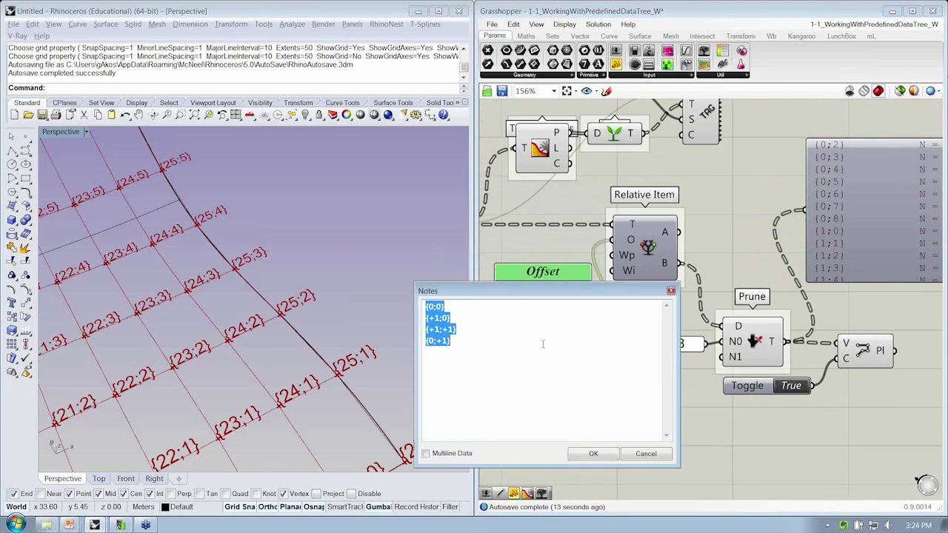
{"action": "left_click", "coordinate": [543, 343]}
{"action": "left_click_drag", "start_coordinate": [543, 344], "coordinate": [426, 341]}
{"action": "key", "text": "Delete"}
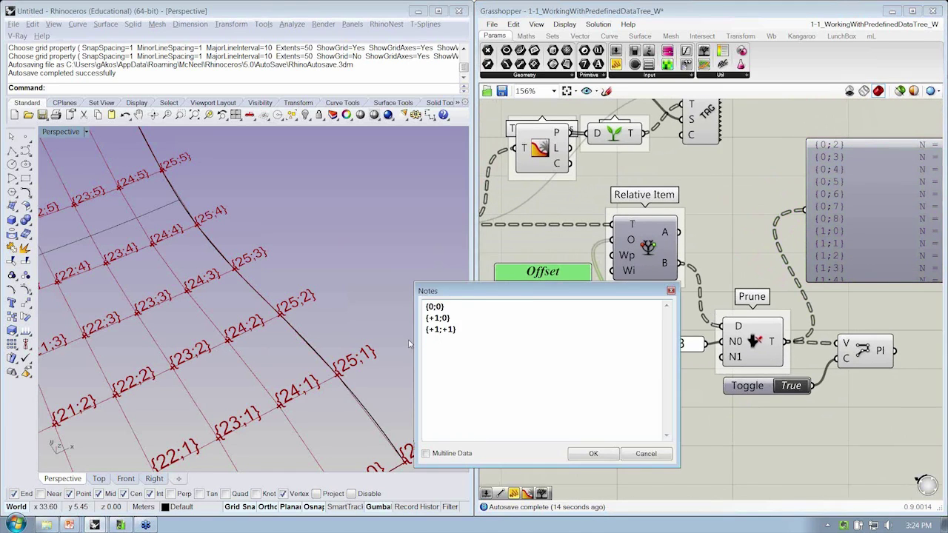
{"action": "left_click", "coordinate": [593, 454]}
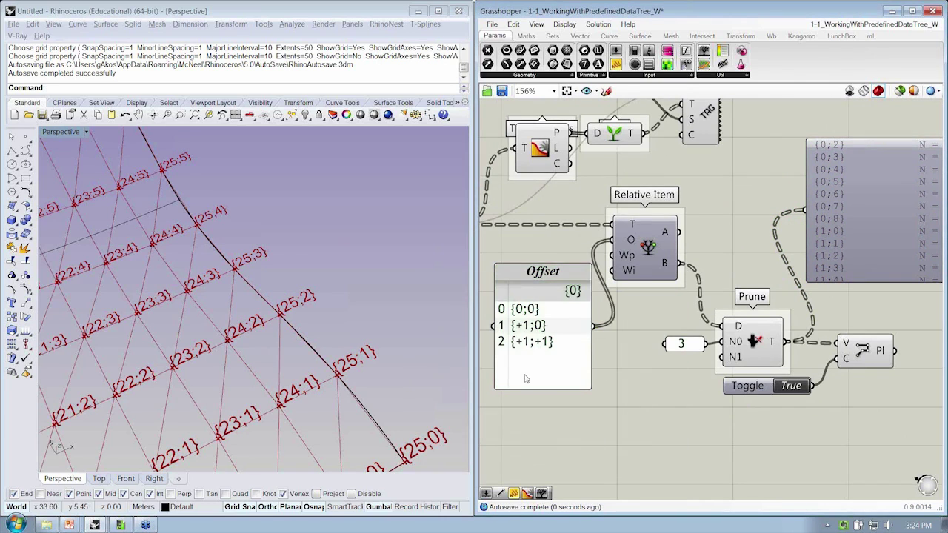
Inspect the triangulated grid in Rhino and reposition the Offset panel on the canvas.
{"action": "right_click_drag", "start_coordinate": [344, 255], "coordinate": [278, 373]}
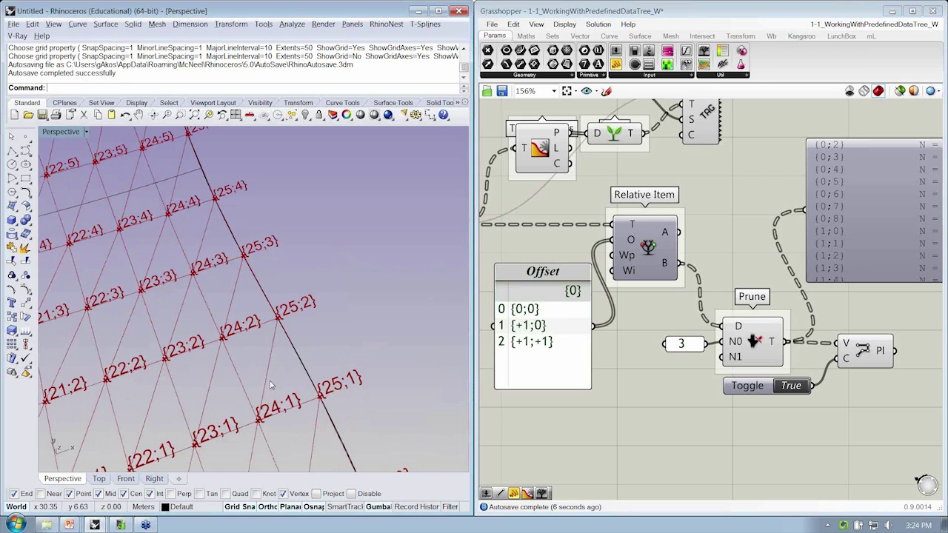
{"action": "right_click_drag", "start_coordinate": [622, 348], "coordinate": [628, 337]}
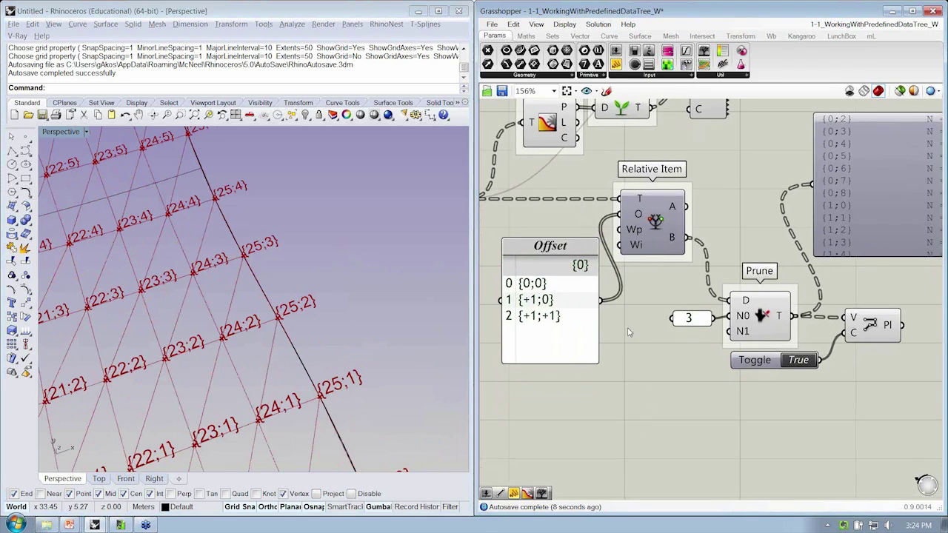
{"action": "left_click_drag", "start_coordinate": [547, 355], "coordinate": [539, 349]}
{"action": "mouse_move", "coordinate": [626, 342]}
{"action": "right_mouse_down"}
{"action": "mouse_move", "coordinate": [626, 327]}
{"action": "mouse_move", "coordinate": [608, 324]}
{"action": "right_mouse_up"}
{"action": "left_click", "coordinate": [712, 220]}
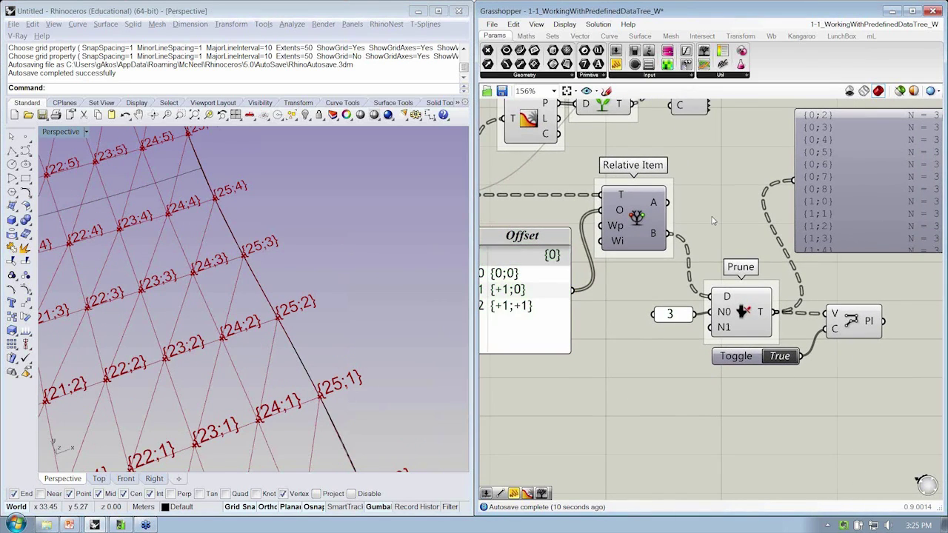
{"action": "scroll", "coordinate": [408, 310], "scroll_direction": "down", "scroll_amount": 3}
{"action": "scroll", "coordinate": [408, 296], "scroll_direction": "down", "scroll_amount": 3}
{"action": "scroll", "coordinate": [408, 281], "scroll_direction": "down", "scroll_amount": 3}
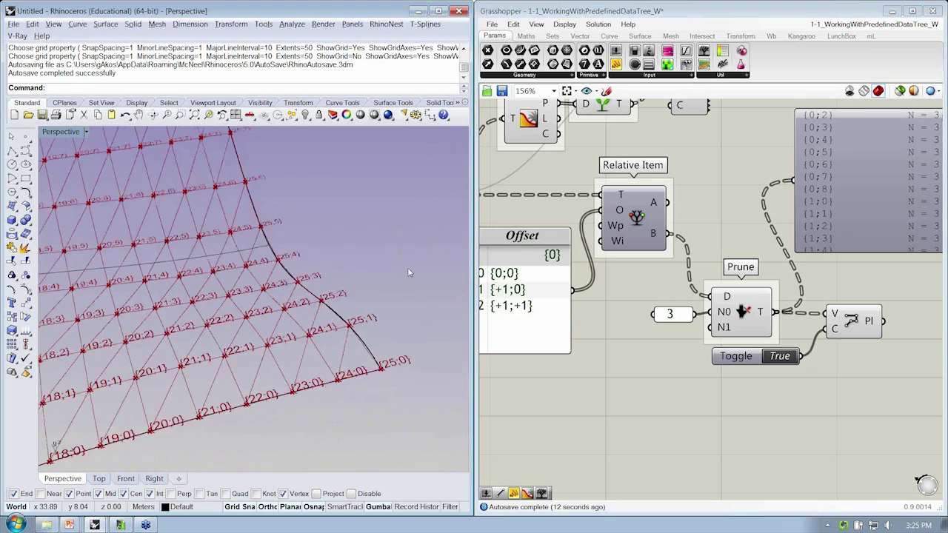
{"action": "scroll", "coordinate": [407, 267], "scroll_direction": "down", "scroll_amount": 2}
{"action": "right_click_drag", "start_coordinate": [673, 334], "coordinate": [687, 331]}
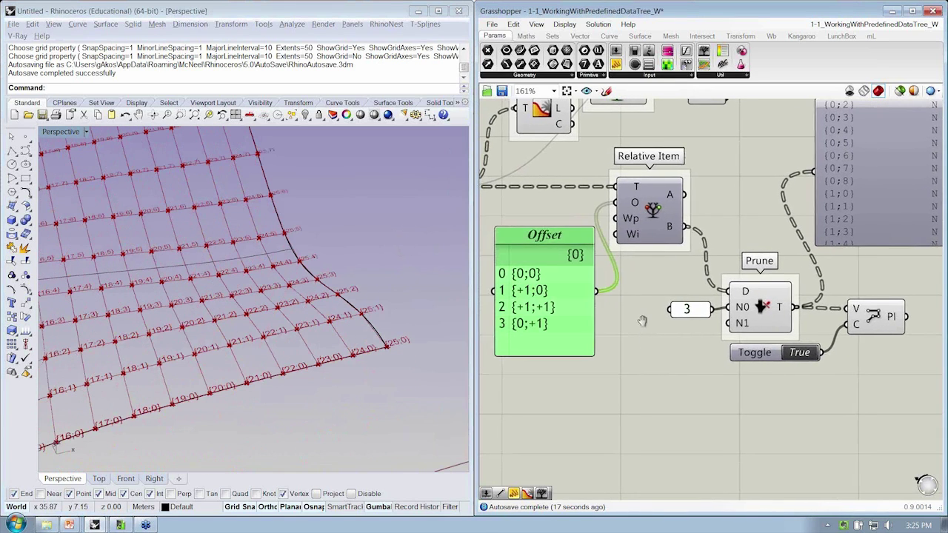
{"action": "right_click_drag", "start_coordinate": [642, 320], "coordinate": [667, 327]}
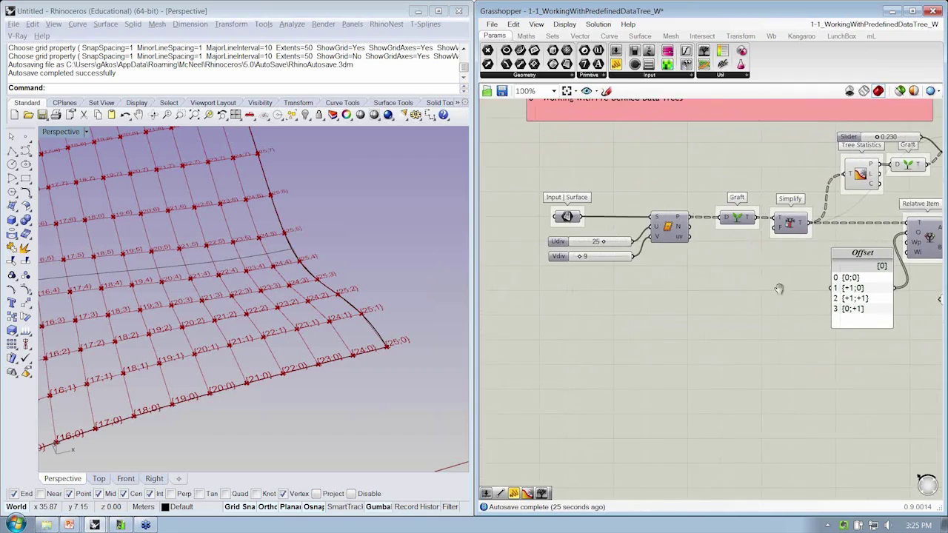
Maximize the Top view with the point grid centred.
{"action": "right_click_drag", "start_coordinate": [301, 311], "coordinate": [254, 300]}
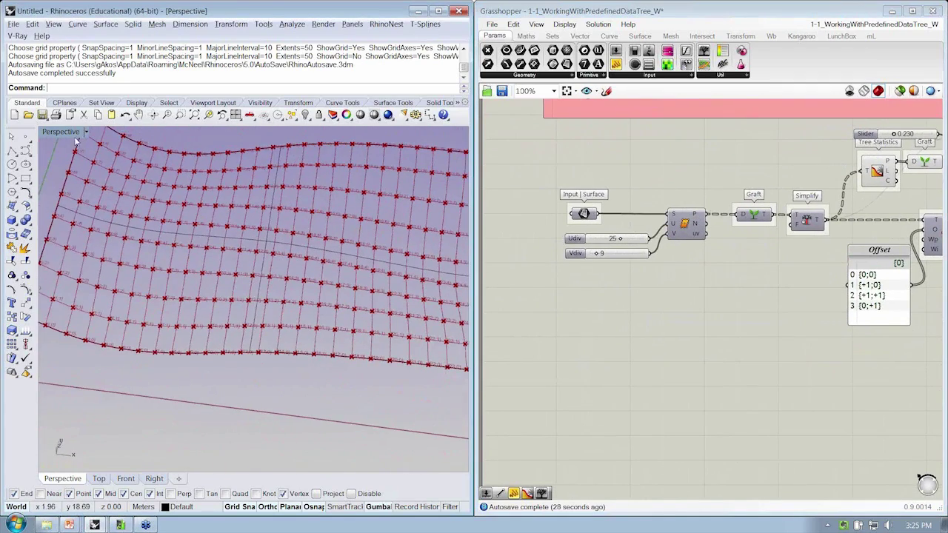
{"action": "double_click", "coordinate": [67, 131]}
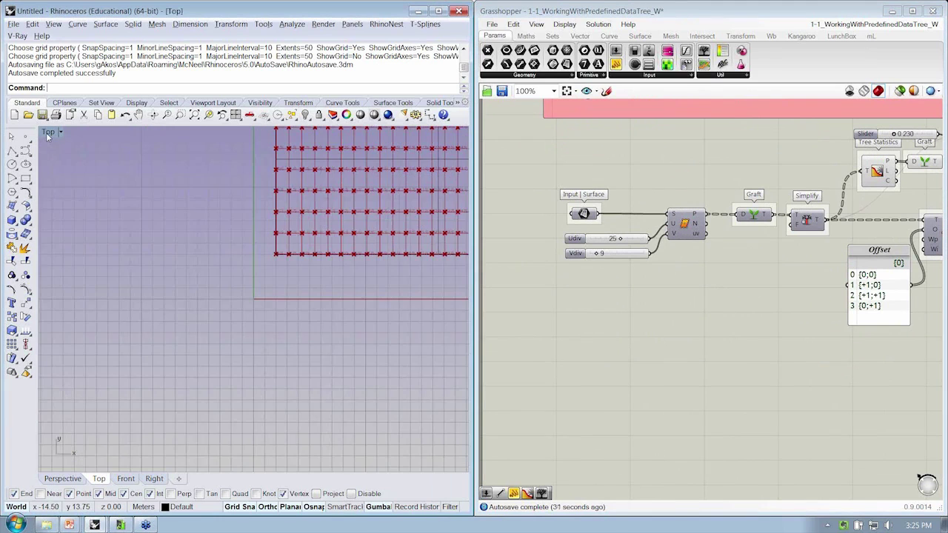
{"action": "double_click", "coordinate": [46, 132]}
{"action": "right_click_drag", "start_coordinate": [180, 311], "coordinate": [85, 322]}
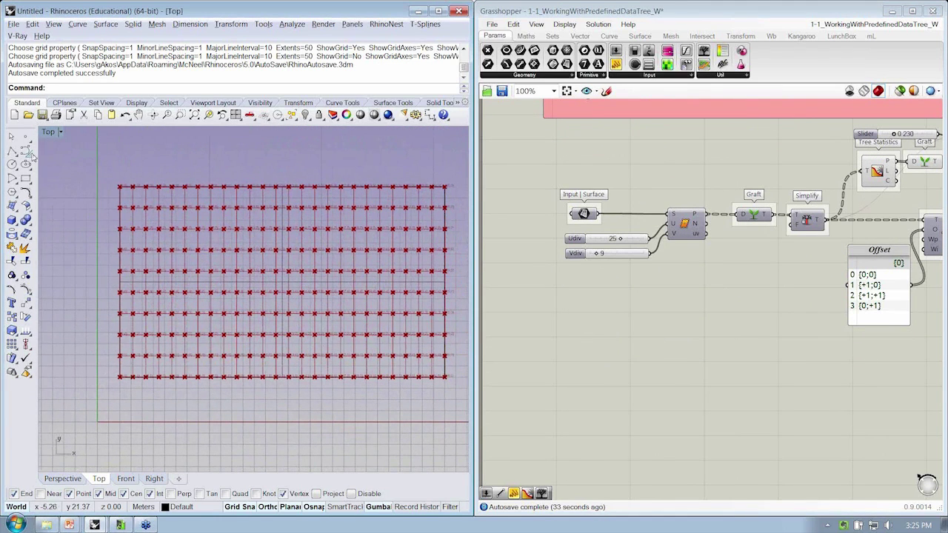
Draw a nine-point wavy curve from right to left across the grid.
{"action": "left_click", "coordinate": [25, 149]}
{"action": "left_click", "coordinate": [455, 264]}
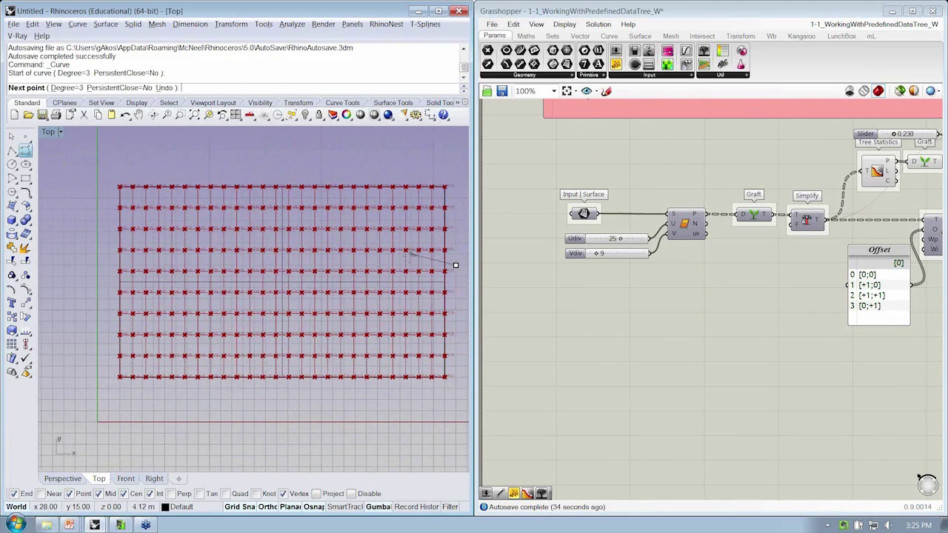
{"action": "left_click", "coordinate": [399, 232]}
{"action": "left_click", "coordinate": [310, 208]}
{"action": "left_click", "coordinate": [287, 242]}
{"action": "left_click", "coordinate": [276, 332]}
{"action": "left_click", "coordinate": [220, 332]}
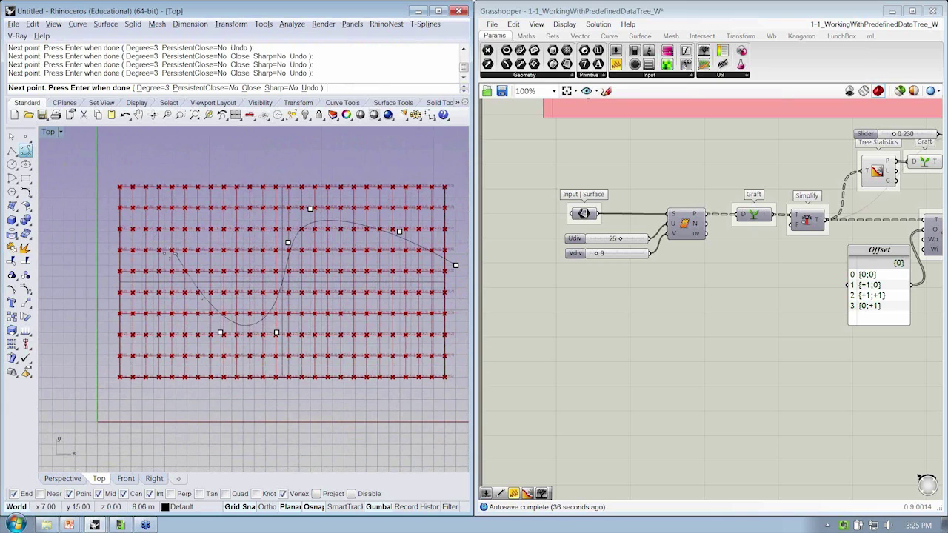
{"action": "left_click", "coordinate": [176, 254]}
{"action": "left_click", "coordinate": [131, 231]}
{"action": "left_click", "coordinate": [97, 220]}
{"action": "key", "text": "Return"}
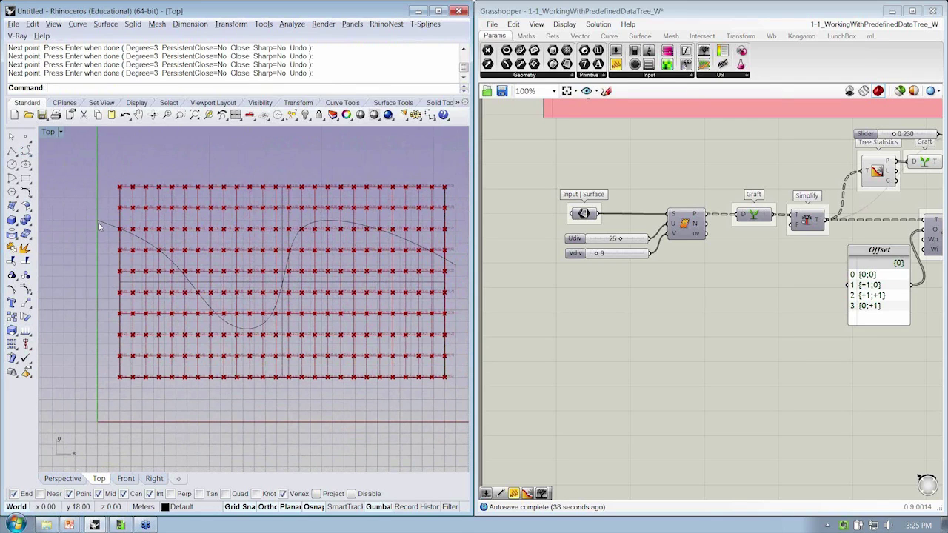
Select the new curve and cancel a mistakenly started command.
{"action": "left_click", "coordinate": [106, 222]}
{"action": "right_click_drag", "start_coordinate": [106, 222], "coordinate": [102, 232]}
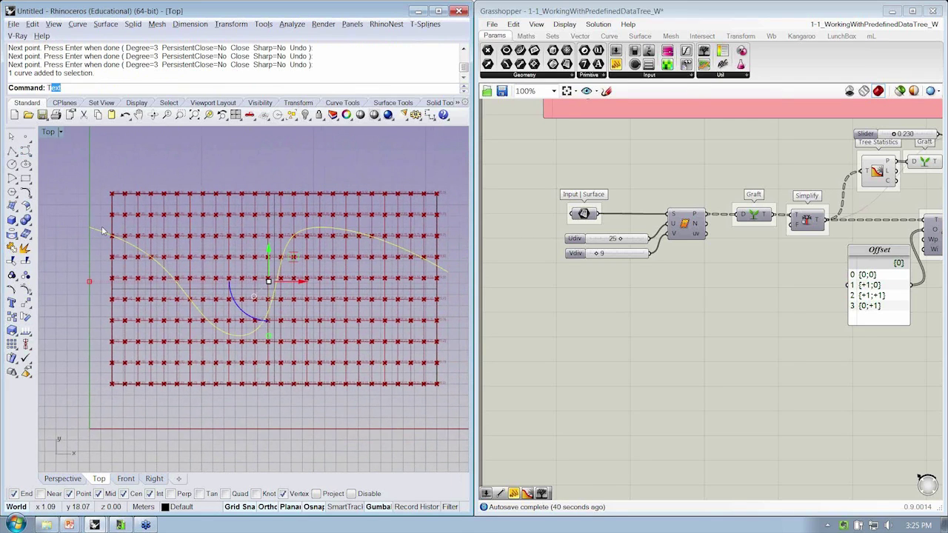
{"action": "type", "text": "ri"}
{"action": "key", "text": "Return"}
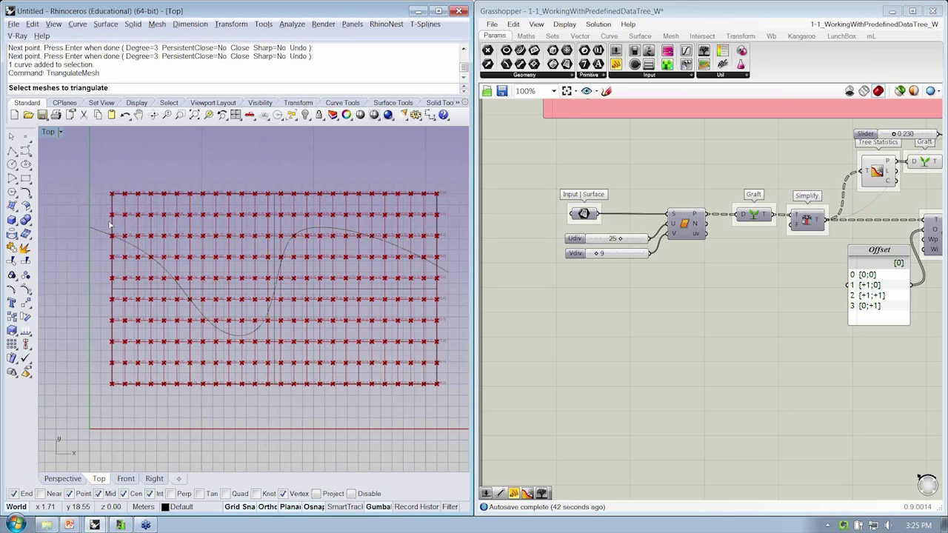
{"action": "right_click_drag", "start_coordinate": [111, 222], "coordinate": [124, 198]}
{"action": "key", "text": "Escape"}
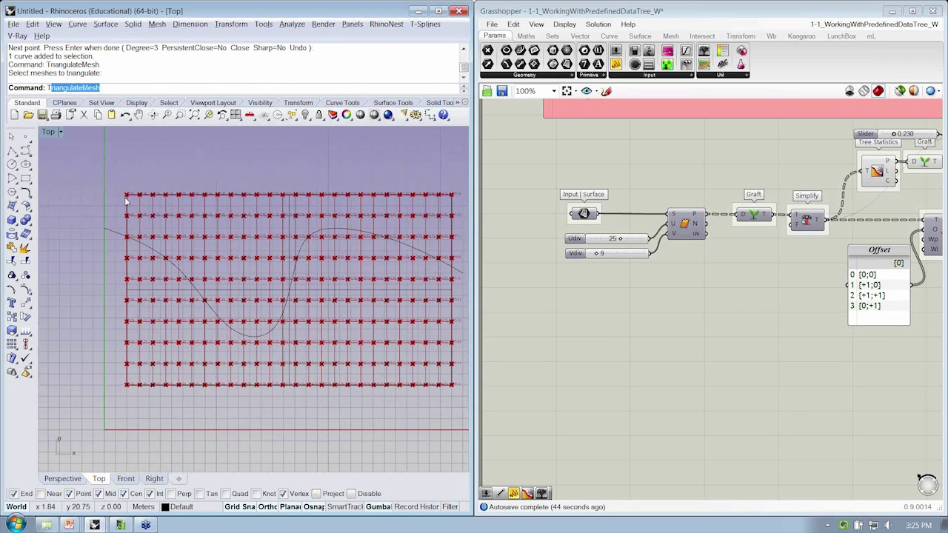
Trim the surface with the curve, removing the part above it.
{"action": "type", "text": "trim"}
{"action": "key", "text": "Return"}
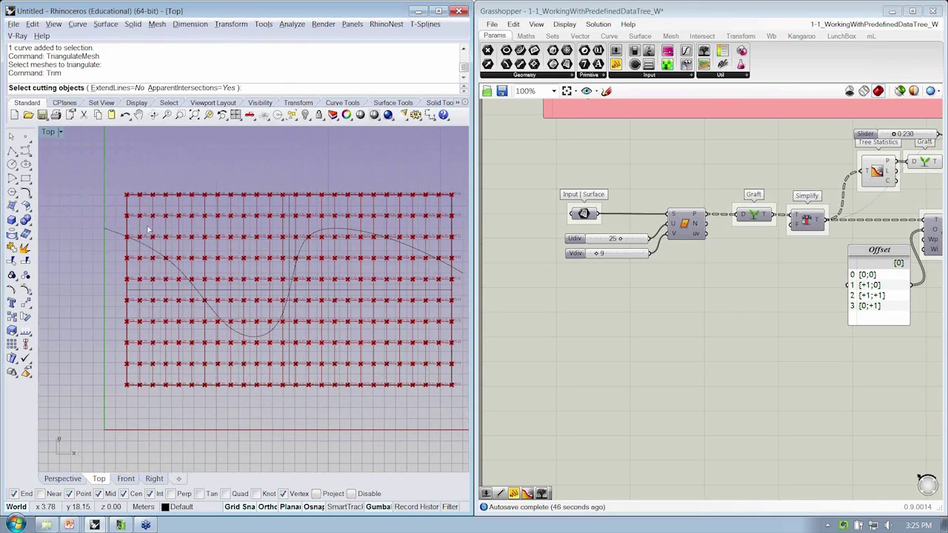
{"action": "left_click", "coordinate": [116, 236]}
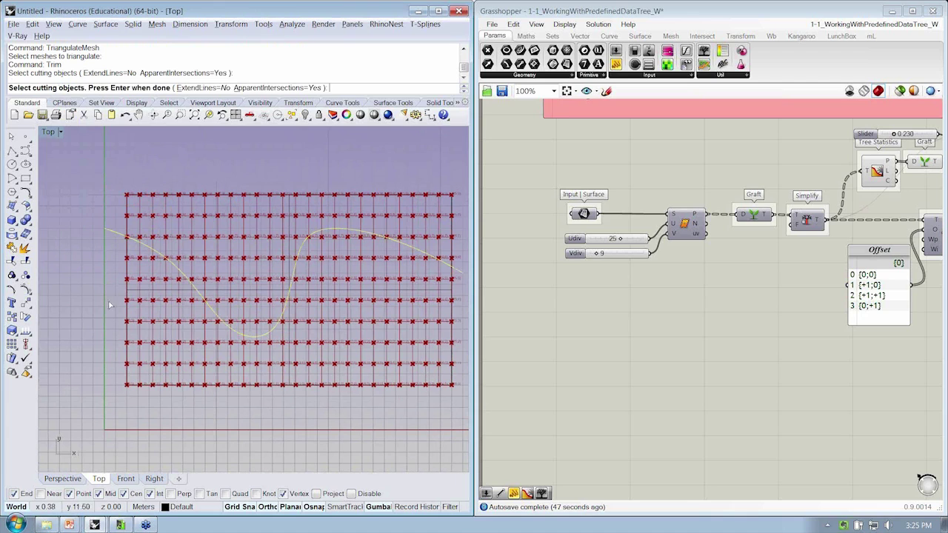
{"action": "key", "text": "Return"}
{"action": "left_click", "coordinate": [151, 196]}
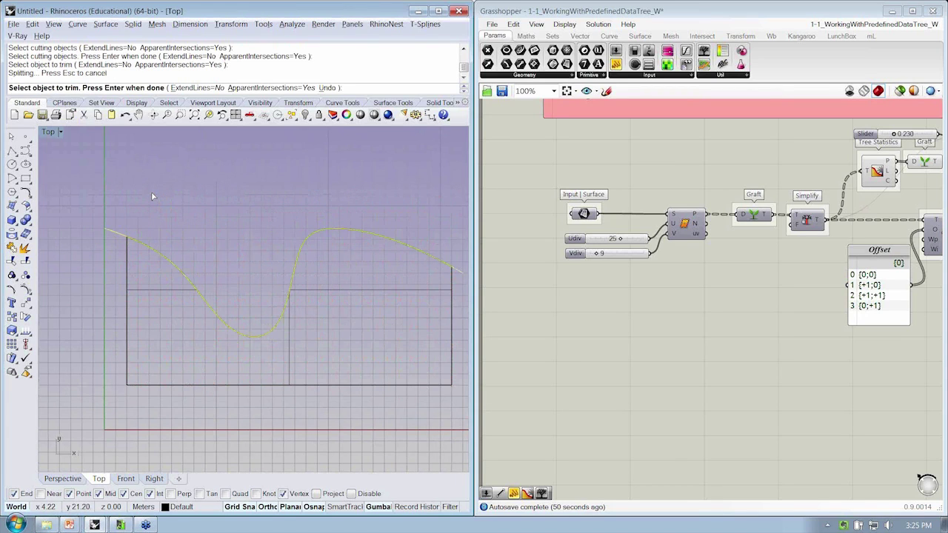
{"action": "mouse_move", "coordinate": [253, 186]}
{"action": "right_mouse_down"}
{"action": "mouse_move", "coordinate": [232, 191]}
{"action": "mouse_move", "coordinate": [246, 205]}
{"action": "right_mouse_up"}
{"action": "key", "text": "Return"}
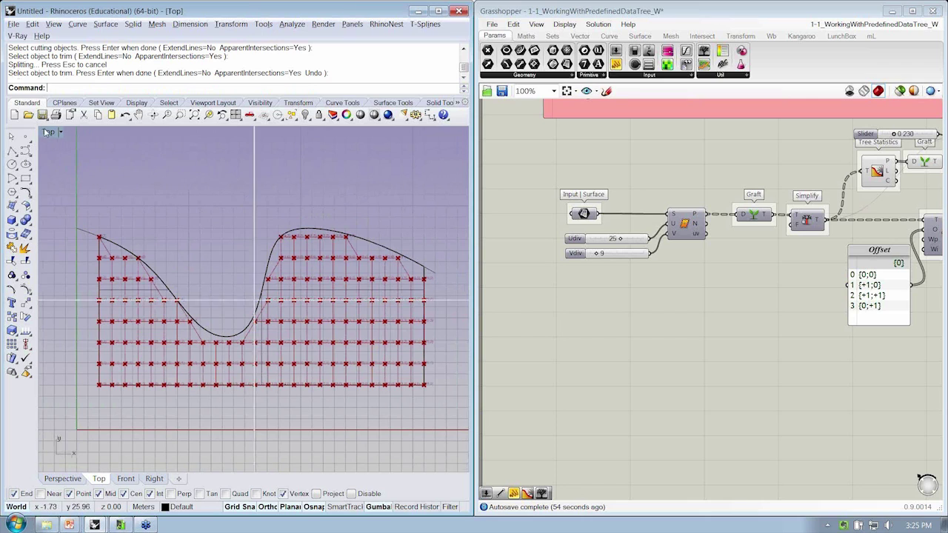
Maximize the Perspective view, orbit the trimmed surface, and hide the cutting curve.
{"action": "double_click", "coordinate": [48, 131]}
{"action": "double_click", "coordinate": [266, 131]}
{"action": "mouse_move", "coordinate": [202, 259]}
{"action": "right_mouse_down"}
{"action": "mouse_move", "coordinate": [293, 214]}
{"action": "mouse_move", "coordinate": [224, 362]}
{"action": "mouse_move", "coordinate": [216, 307]}
{"action": "right_mouse_up"}
{"action": "scroll", "coordinate": [216, 308], "scroll_direction": "up", "scroll_amount": 3}
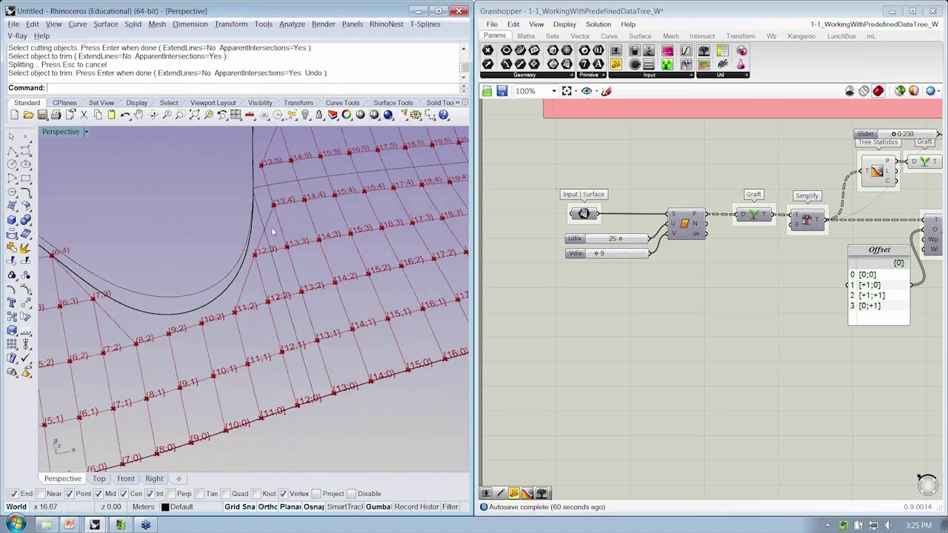
{"action": "mouse_move", "coordinate": [268, 236]}
{"action": "right_mouse_down"}
{"action": "mouse_move", "coordinate": [284, 253]}
{"action": "mouse_move", "coordinate": [229, 292]}
{"action": "right_mouse_up"}
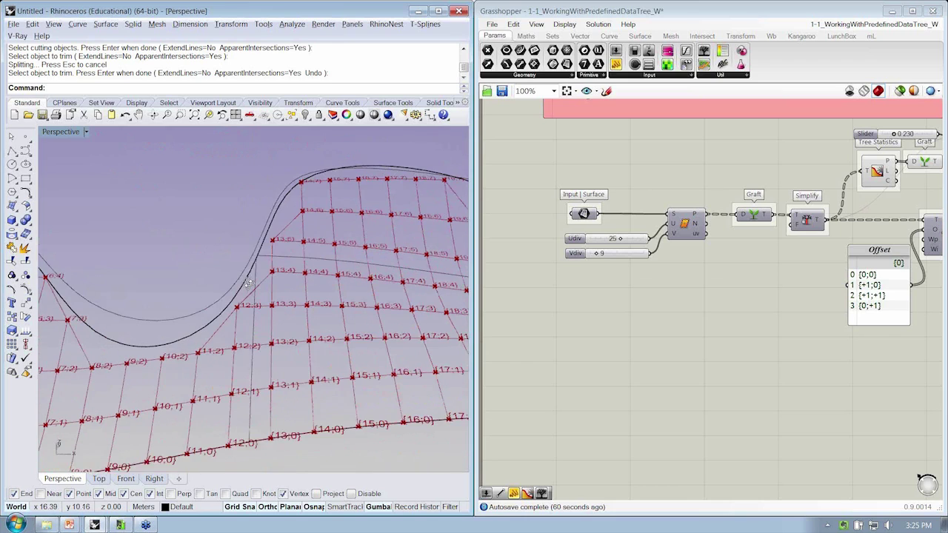
{"action": "key", "text": "ctrl+h"}
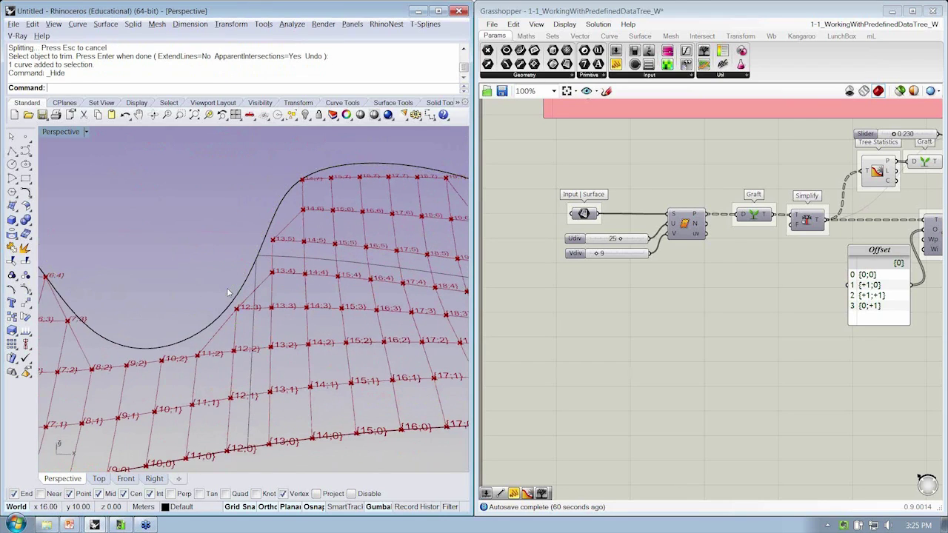
Orbit around the trimmed surface and frame Relative Item, Offset and Prune on the canvas.
{"action": "scroll", "coordinate": [229, 292], "scroll_direction": "up", "scroll_amount": 3}
{"action": "scroll", "coordinate": [229, 292], "scroll_direction": "up", "scroll_amount": 2}
{"action": "right_click_drag", "start_coordinate": [690, 299], "coordinate": [548, 304]}
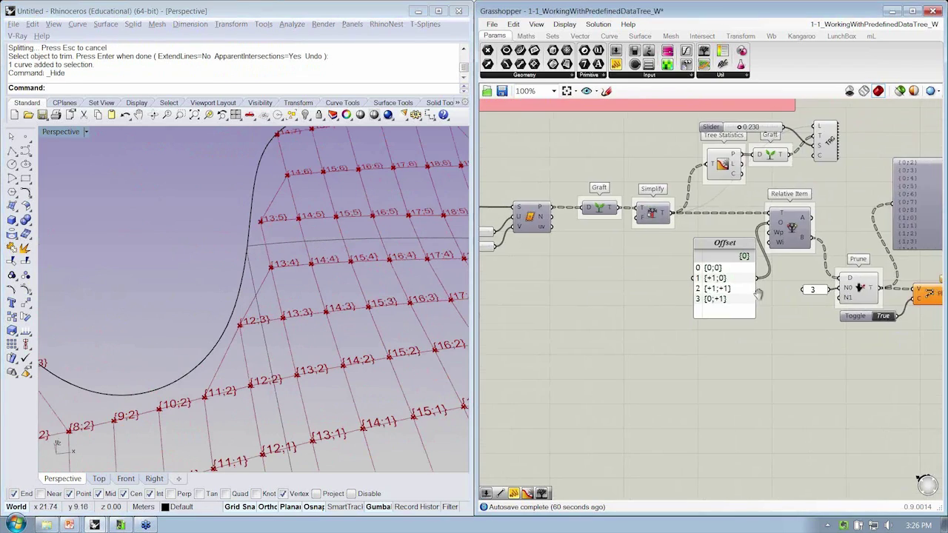
{"action": "scroll", "coordinate": [648, 290], "scroll_direction": "up", "scroll_amount": 2}
{"action": "right_click_drag", "start_coordinate": [648, 291], "coordinate": [670, 306]}
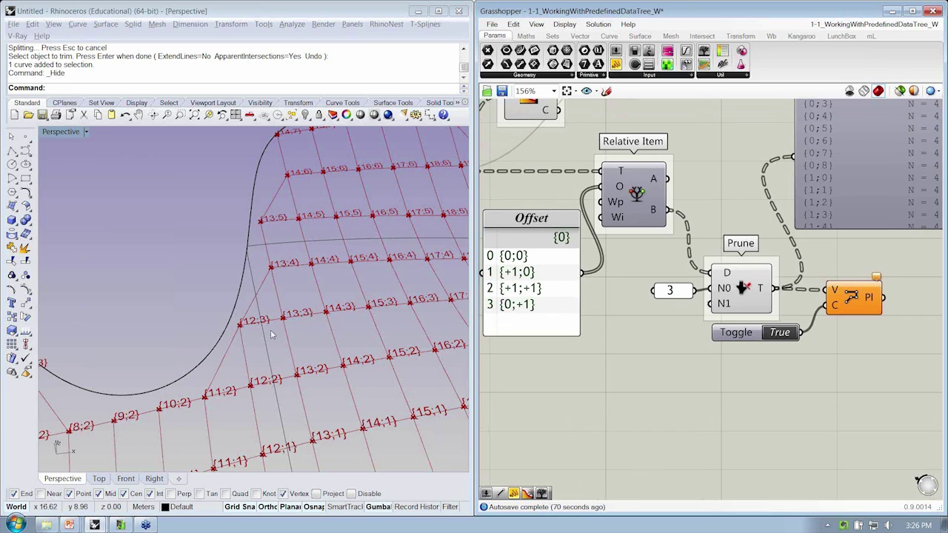
{"action": "right_click_drag", "start_coordinate": [274, 316], "coordinate": [277, 275]}
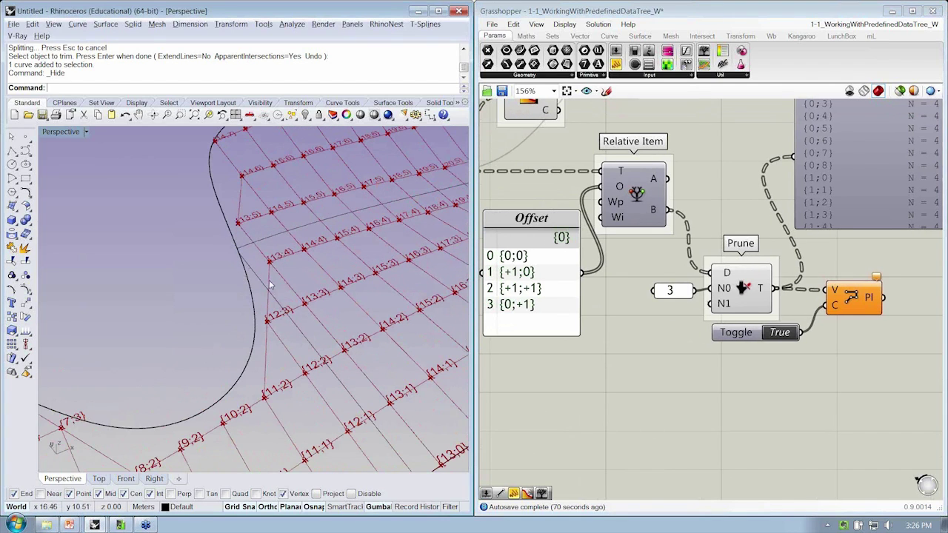
{"action": "mouse_move", "coordinate": [293, 310]}
{"action": "right_mouse_down"}
{"action": "mouse_move", "coordinate": [265, 300]}
{"action": "mouse_move", "coordinate": [243, 313]}
{"action": "mouse_move", "coordinate": [94, 242]}
{"action": "right_mouse_up"}
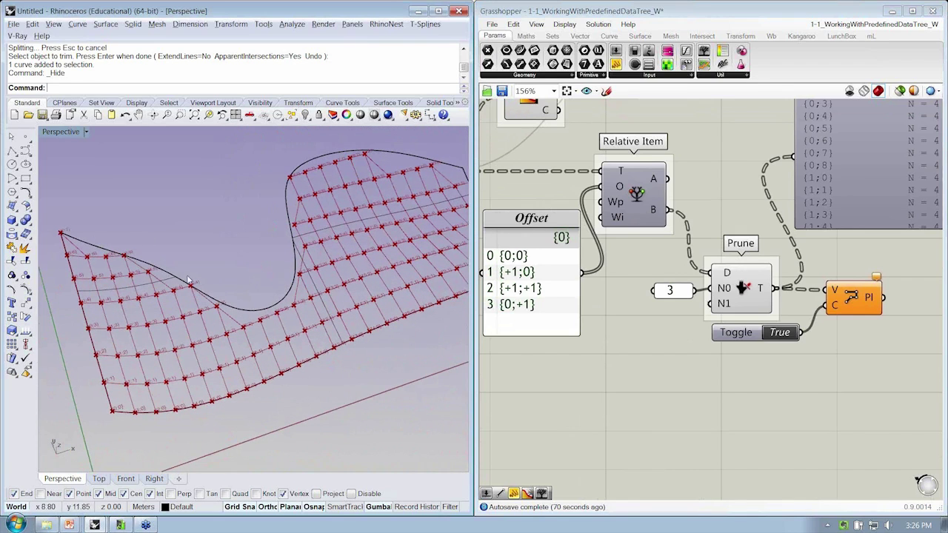
{"action": "mouse_move", "coordinate": [221, 272]}
{"action": "right_mouse_down"}
{"action": "mouse_move", "coordinate": [364, 206]}
{"action": "mouse_move", "coordinate": [372, 192]}
{"action": "mouse_move", "coordinate": [365, 168]}
{"action": "mouse_move", "coordinate": [337, 235]}
{"action": "mouse_move", "coordinate": [278, 295]}
{"action": "right_mouse_up"}
{"action": "scroll", "coordinate": [718, 323], "scroll_direction": "down", "scroll_amount": 2}
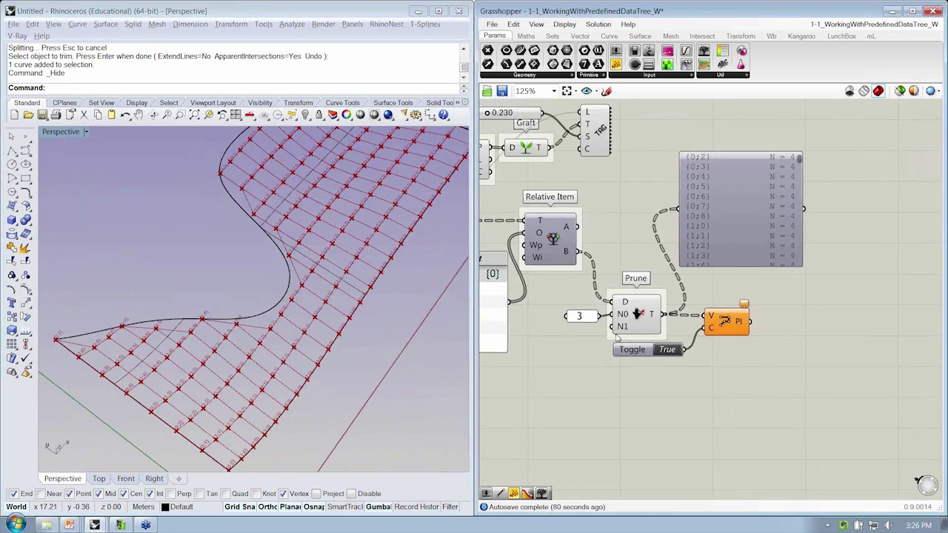
{"action": "right_click_drag", "start_coordinate": [709, 309], "coordinate": [672, 338]}
{"action": "mouse_move", "coordinate": [217, 312]}
{"action": "right_mouse_down"}
{"action": "mouse_move", "coordinate": [249, 167]}
{"action": "mouse_move", "coordinate": [236, 358]}
{"action": "right_mouse_up"}
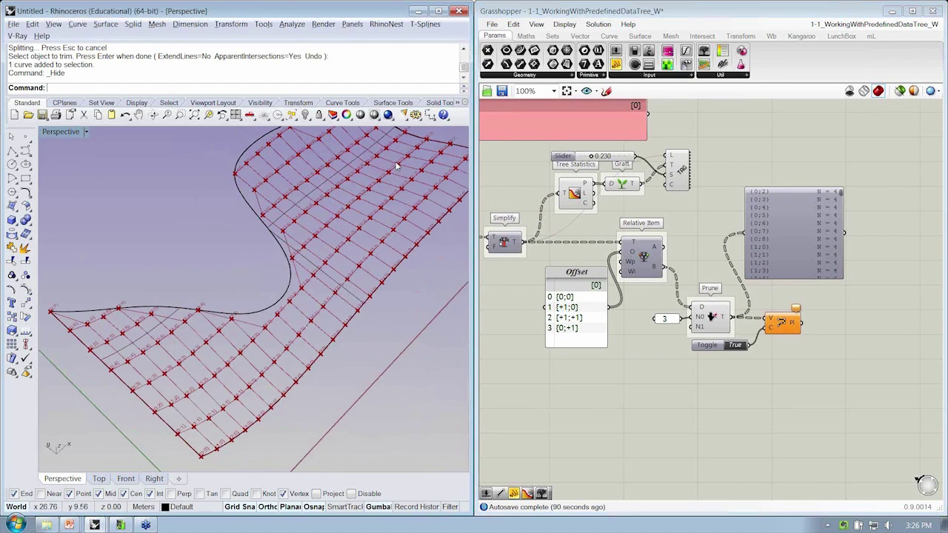
{"action": "right_click_drag", "start_coordinate": [656, 326], "coordinate": [604, 311]}
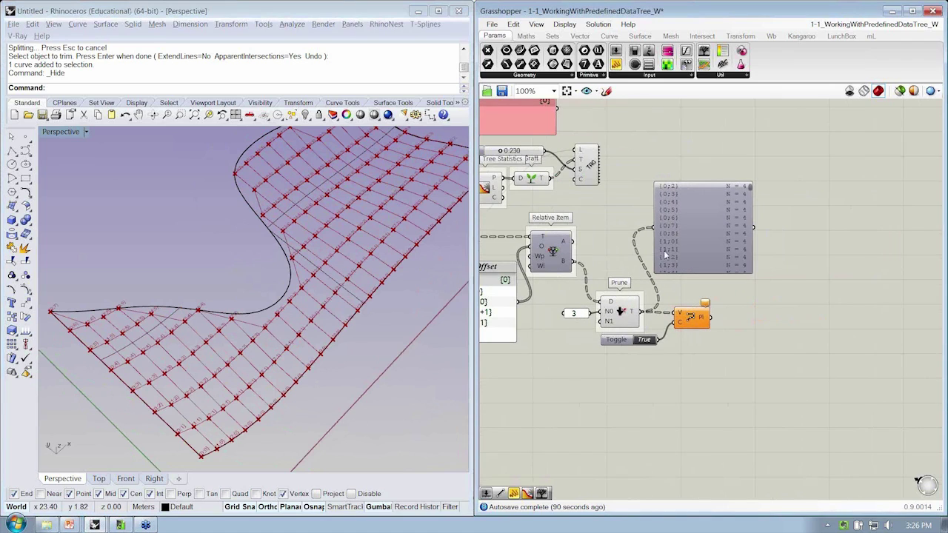
Move the Pl component and True toggle down-right and shorten the 225-branch panel.
{"action": "right_click_drag", "start_coordinate": [710, 262], "coordinate": [712, 265]}
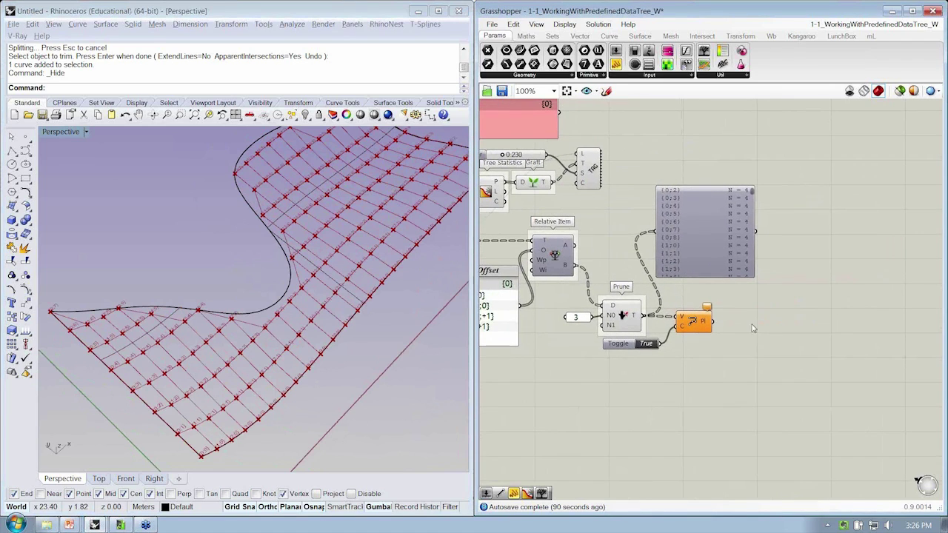
{"action": "left_click_drag", "start_coordinate": [717, 364], "coordinate": [643, 302]}
{"action": "left_click_drag", "start_coordinate": [693, 322], "coordinate": [715, 352]}
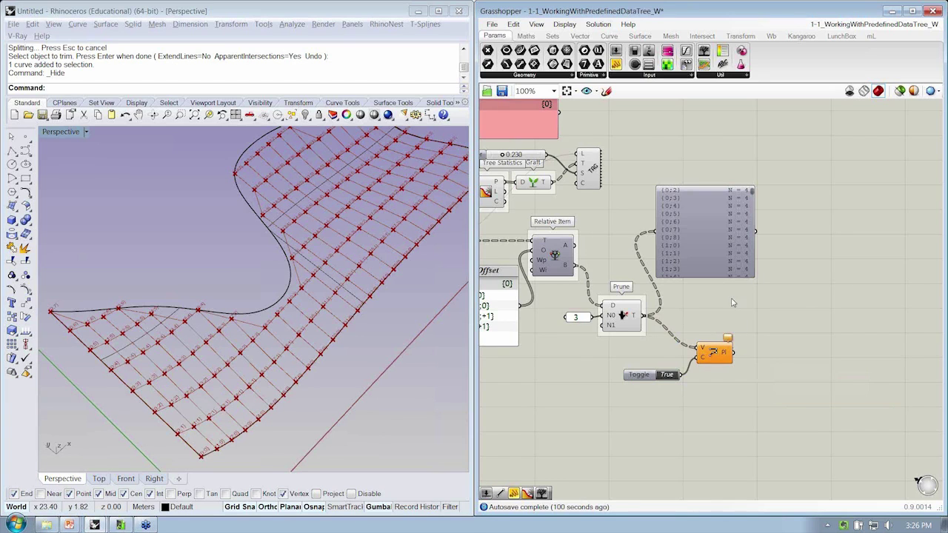
{"action": "scroll", "coordinate": [731, 302], "scroll_direction": "up", "scroll_amount": 1}
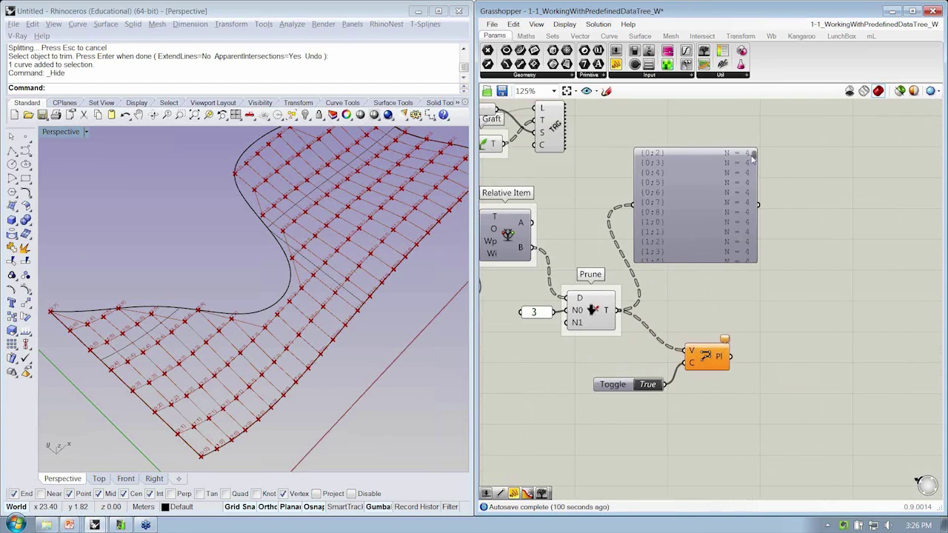
{"action": "mouse_move", "coordinate": [751, 157]}
{"action": "left_mouse_down"}
{"action": "mouse_move", "coordinate": [750, 268]}
{"action": "mouse_move", "coordinate": [751, 151]}
{"action": "left_mouse_up"}
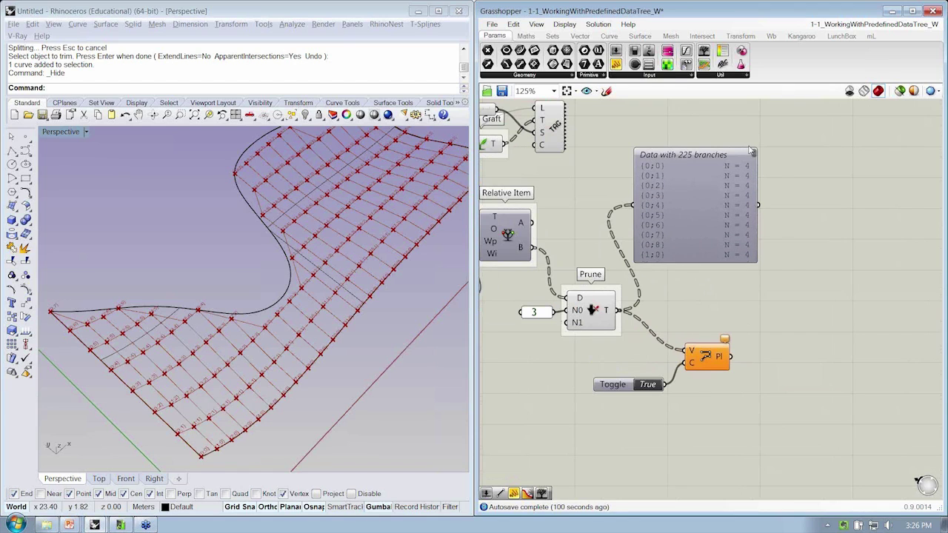
{"action": "left_click_drag", "start_coordinate": [687, 261], "coordinate": [678, 223]}
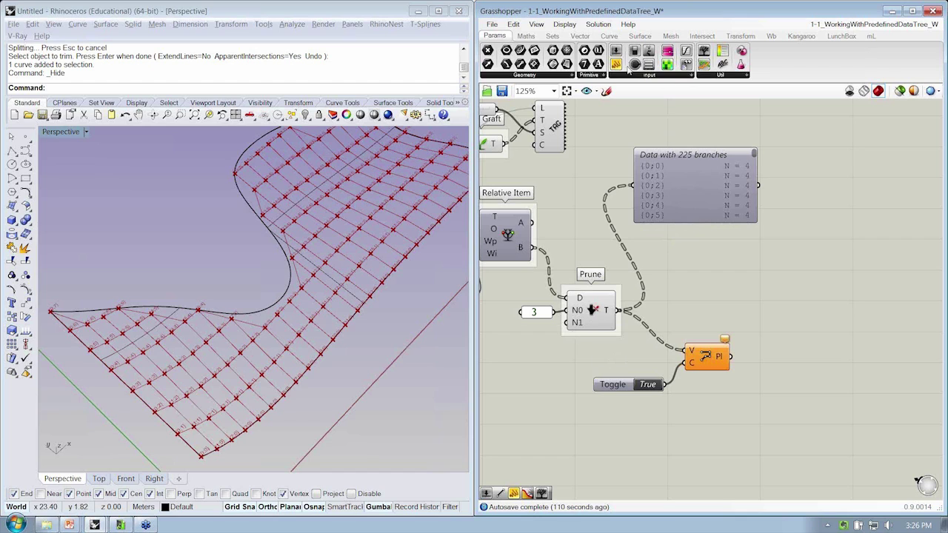
{"action": "left_click_drag", "start_coordinate": [683, 266], "coordinate": [714, 285]}
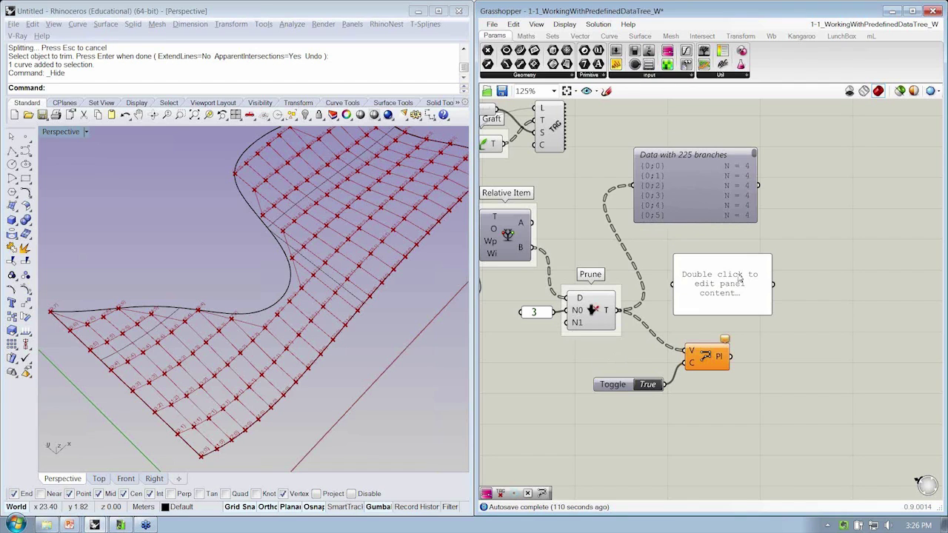
{"action": "right_click_drag", "start_coordinate": [633, 259], "coordinate": [622, 250]}
{"action": "scroll", "coordinate": [623, 251], "scroll_direction": "up", "scroll_amount": 2}
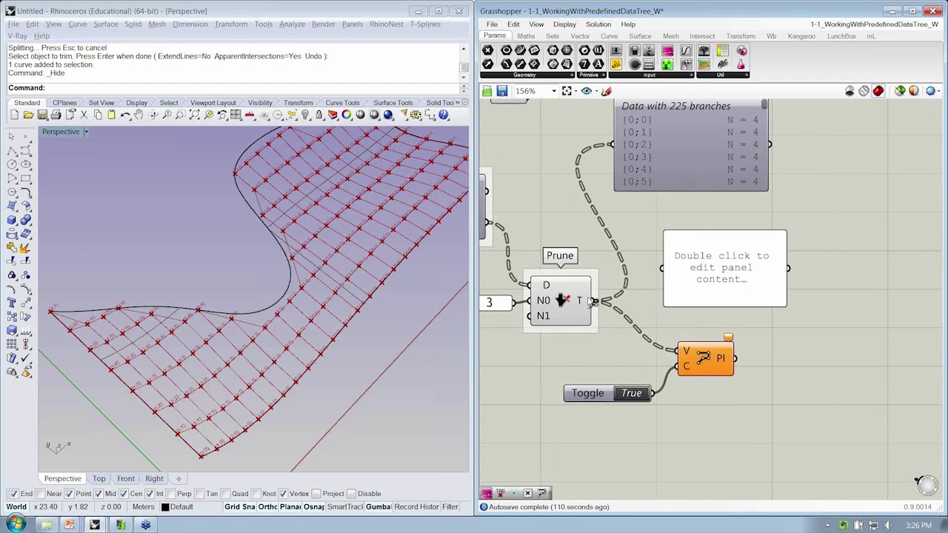
{"action": "left_click_drag", "start_coordinate": [595, 300], "coordinate": [661, 269]}
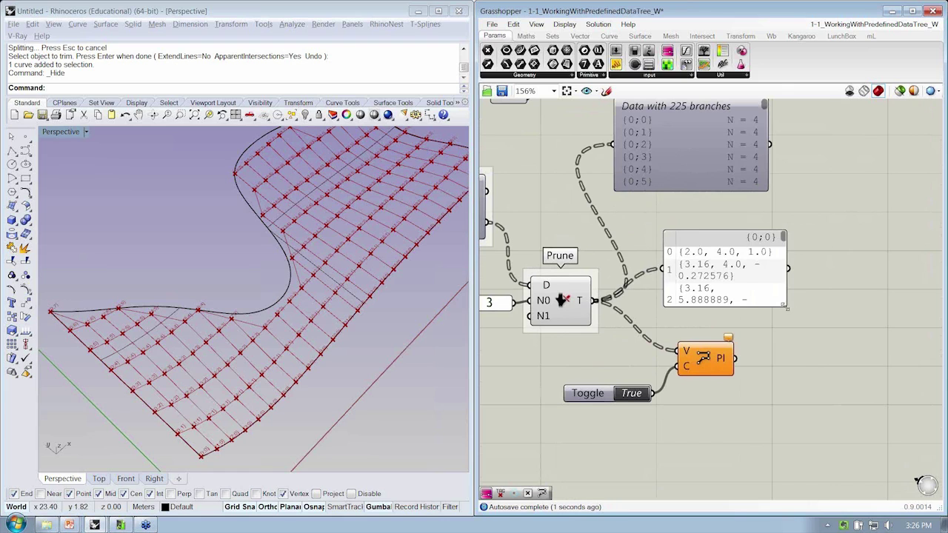
{"action": "left_click_drag", "start_coordinate": [787, 306], "coordinate": [872, 322]}
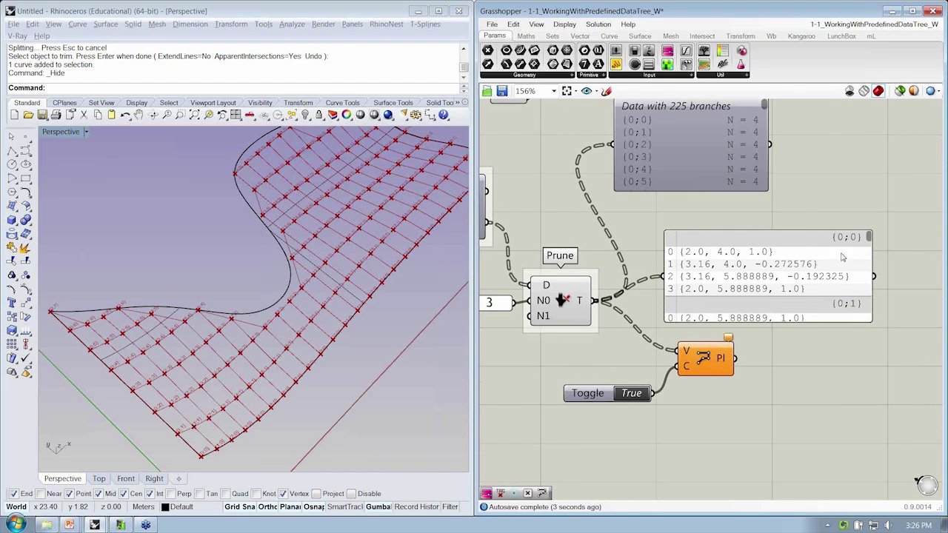
{"action": "mouse_move", "coordinate": [835, 231]}
{"action": "left_mouse_down"}
{"action": "mouse_move", "coordinate": [832, 206]}
{"action": "mouse_move", "coordinate": [870, 251]}
{"action": "mouse_move", "coordinate": [765, 260]}
{"action": "left_mouse_up"}
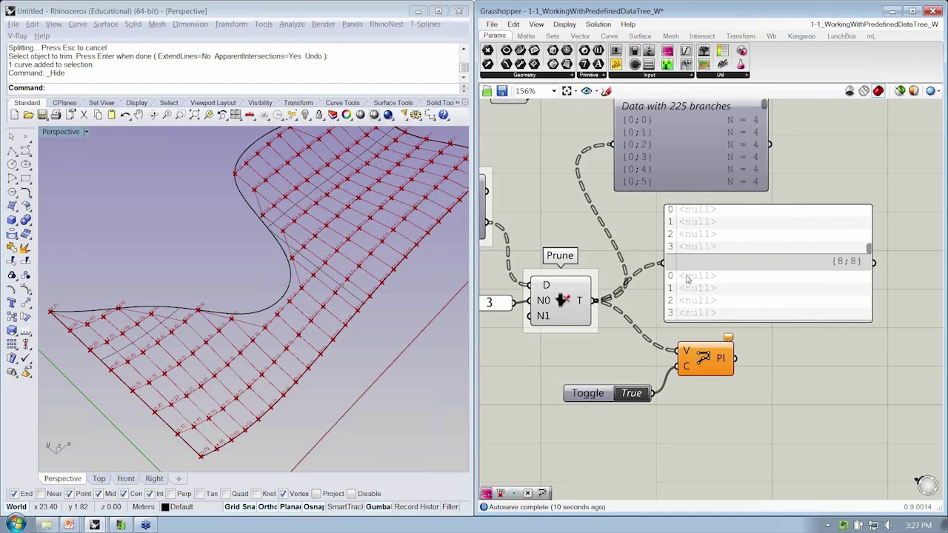
{"action": "scroll", "coordinate": [709, 288], "scroll_direction": "up", "scroll_amount": 5}
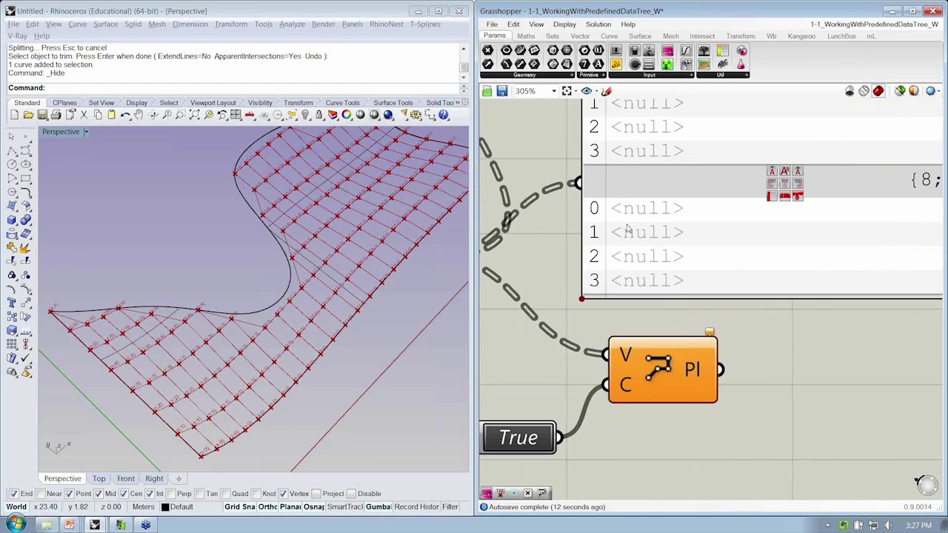
{"action": "scroll", "coordinate": [605, 224], "scroll_direction": "down", "scroll_amount": 3}
{"action": "right_click_drag", "start_coordinate": [619, 230], "coordinate": [627, 234]}
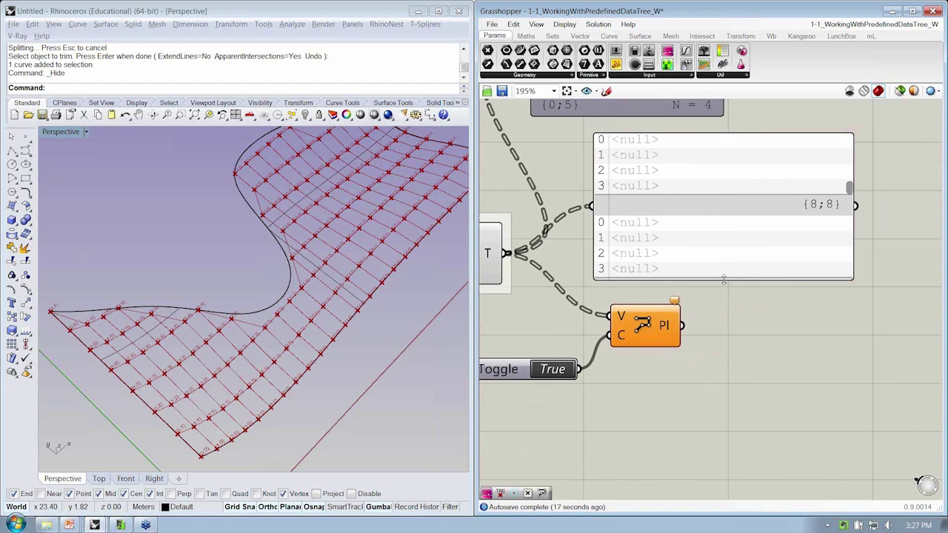
{"action": "scroll", "coordinate": [718, 281], "scroll_direction": "down", "scroll_amount": 3}
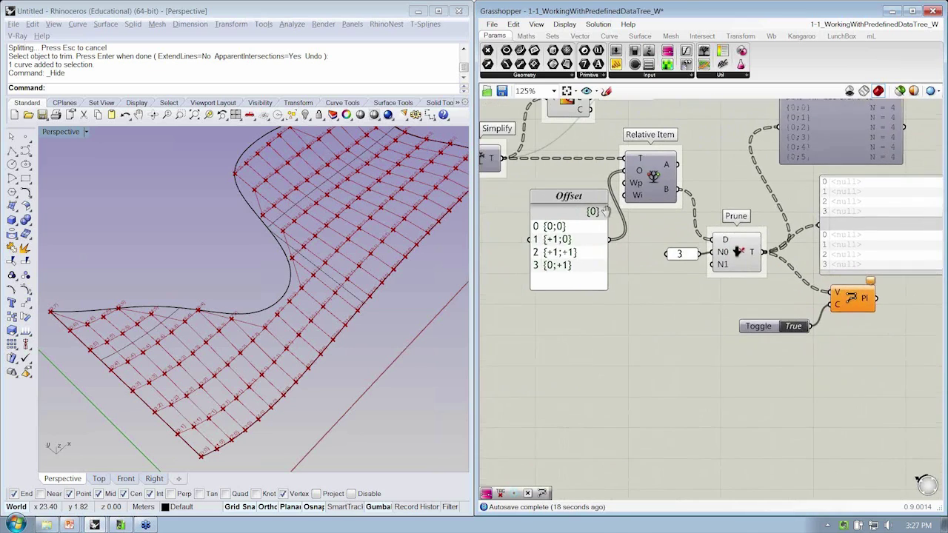
{"action": "right_click_drag", "start_coordinate": [542, 207], "coordinate": [588, 233]}
{"action": "scroll", "coordinate": [525, 213], "scroll_direction": "down", "scroll_amount": 1}
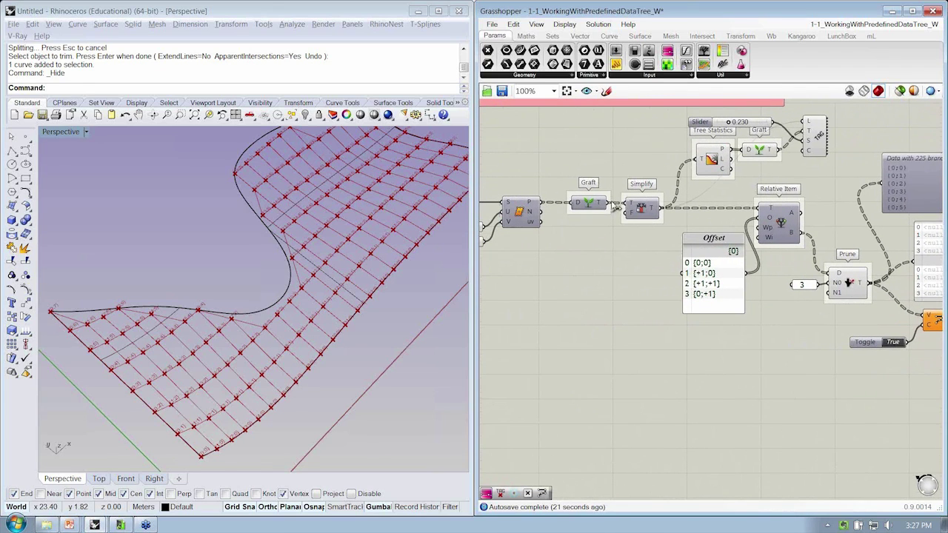
{"action": "right_click_drag", "start_coordinate": [919, 292], "coordinate": [888, 298]}
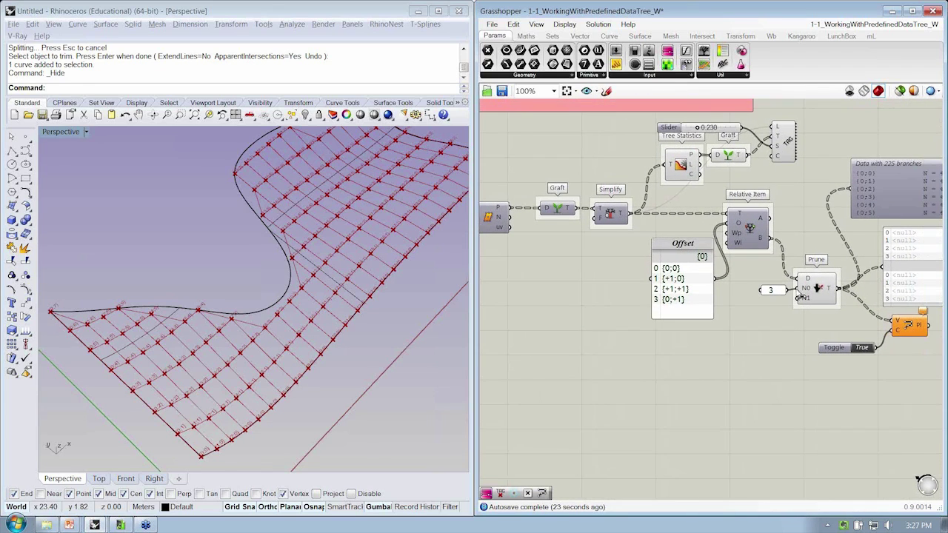
Place the null-data panel below Offset and wire the surface grid points into it.
{"action": "right_click_drag", "start_coordinate": [553, 228], "coordinate": [578, 228]}
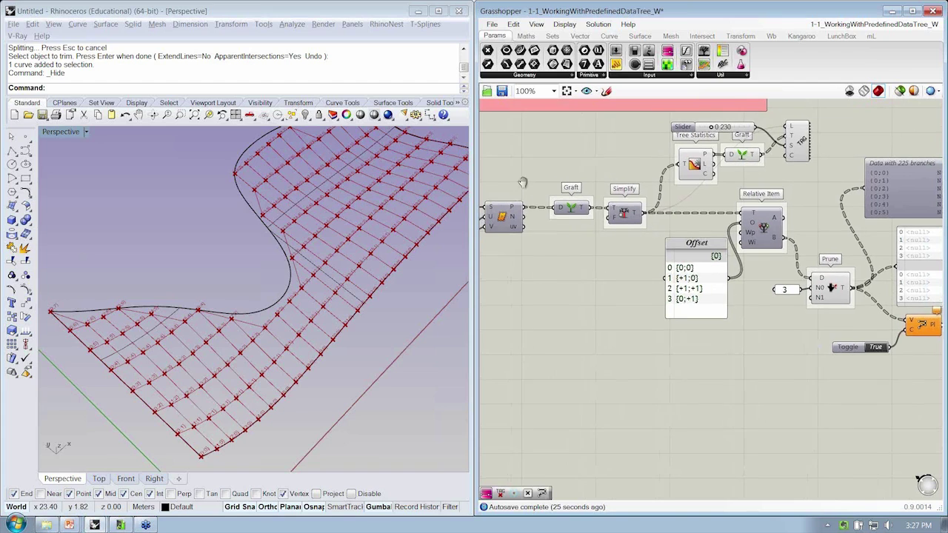
{"action": "left_click_drag", "start_coordinate": [536, 182], "coordinate": [563, 251]}
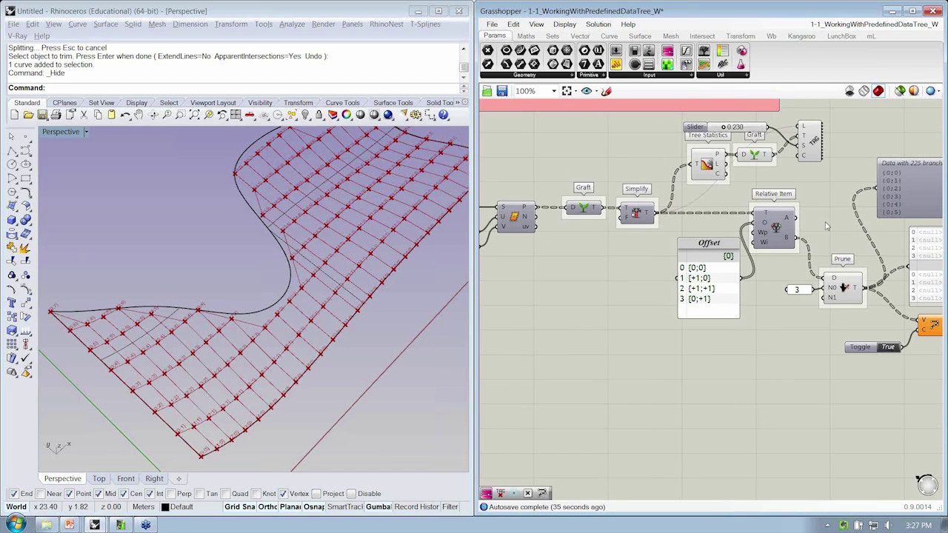
{"action": "left_click_drag", "start_coordinate": [925, 263], "coordinate": [562, 275]}
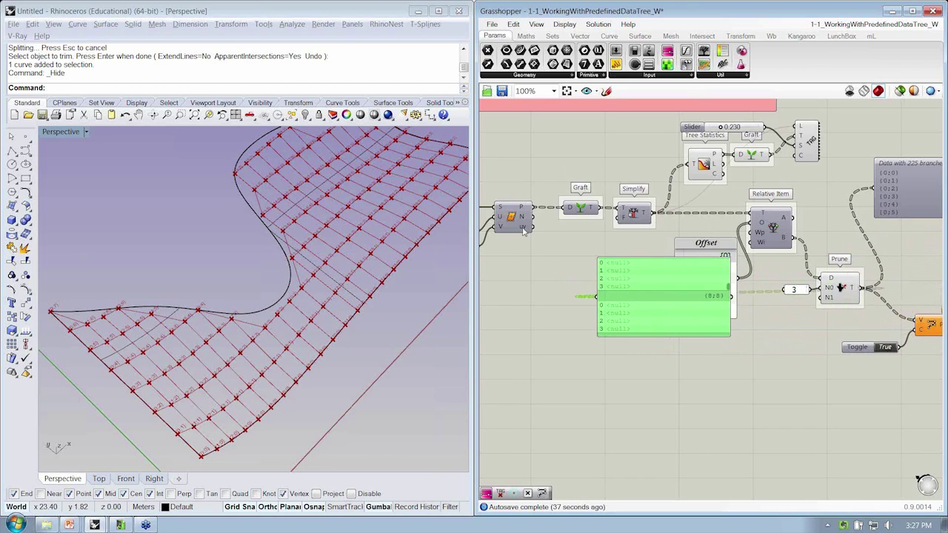
{"action": "mouse_move", "coordinate": [522, 230]}
{"action": "left_mouse_down"}
{"action": "mouse_move", "coordinate": [597, 296]}
{"action": "mouse_move", "coordinate": [580, 301]}
{"action": "left_mouse_up"}
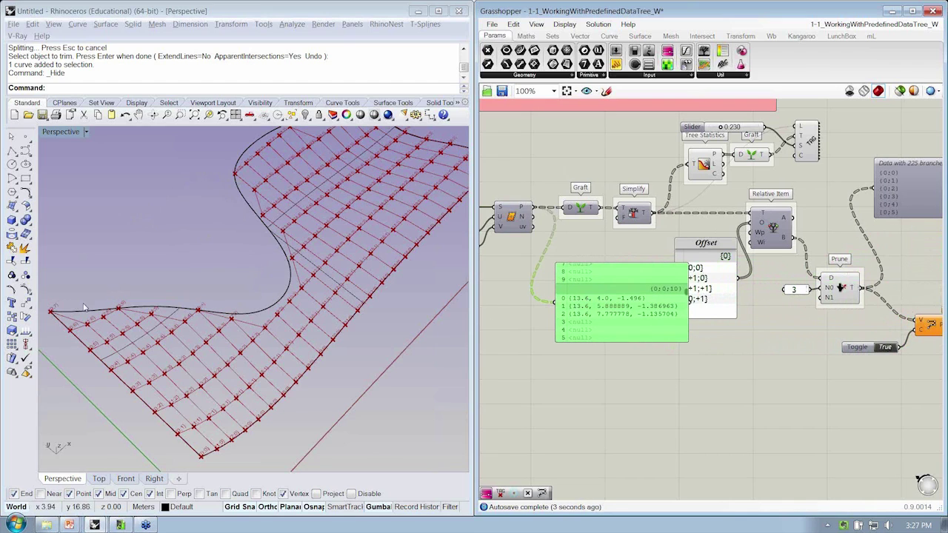
Enlarge the data panel and nudge the Graft component slightly left.
{"action": "scroll", "coordinate": [271, 281], "scroll_direction": "up", "scroll_amount": 2}
{"action": "scroll", "coordinate": [289, 243], "scroll_direction": "up", "scroll_amount": 2}
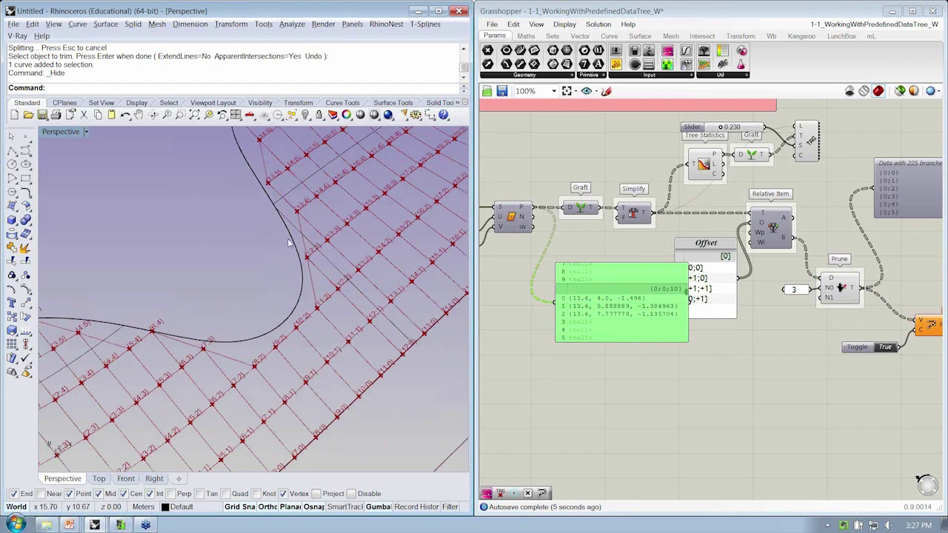
{"action": "mouse_move", "coordinate": [590, 341]}
{"action": "left_mouse_down"}
{"action": "mouse_move", "coordinate": [590, 390]}
{"action": "mouse_move", "coordinate": [757, 400]}
{"action": "left_mouse_up"}
{"action": "left_click_drag", "start_coordinate": [582, 209], "coordinate": [569, 209]}
{"action": "right_click_drag", "start_coordinate": [576, 241], "coordinate": [583, 253]}
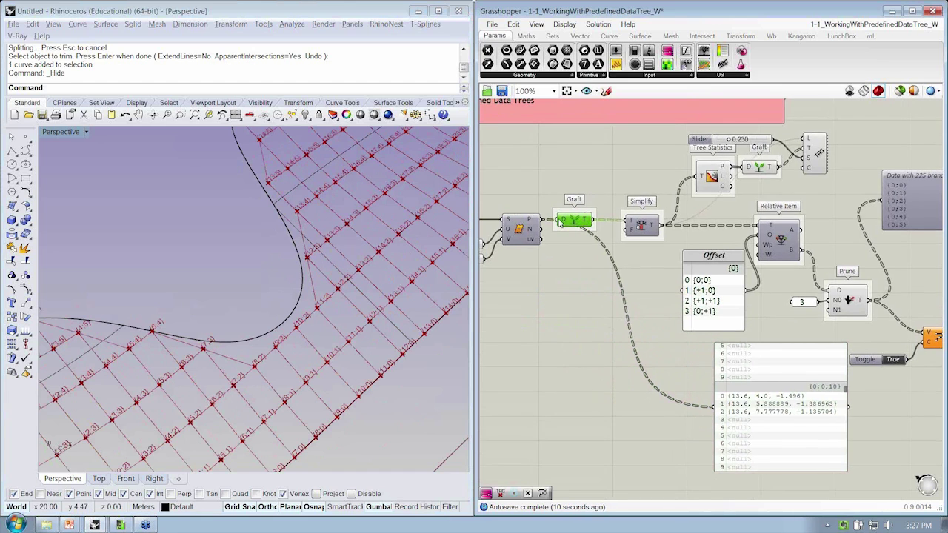
{"action": "scroll", "coordinate": [521, 220], "scroll_direction": "up", "scroll_amount": 3}
{"action": "left_click_drag", "start_coordinate": [596, 226], "coordinate": [612, 211]}
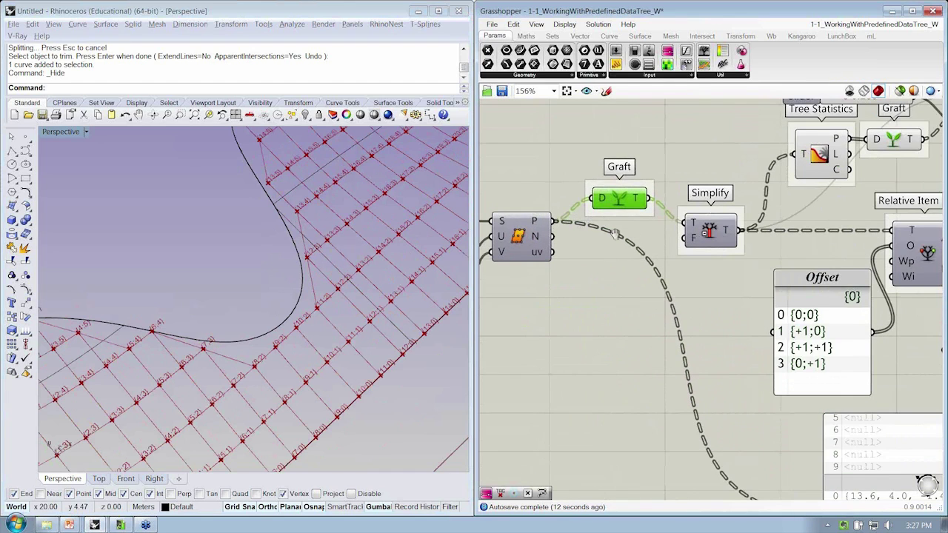
{"action": "right_click_drag", "start_coordinate": [614, 244], "coordinate": [590, 246]}
{"action": "scroll", "coordinate": [588, 246], "scroll_direction": "down", "scroll_amount": 2}
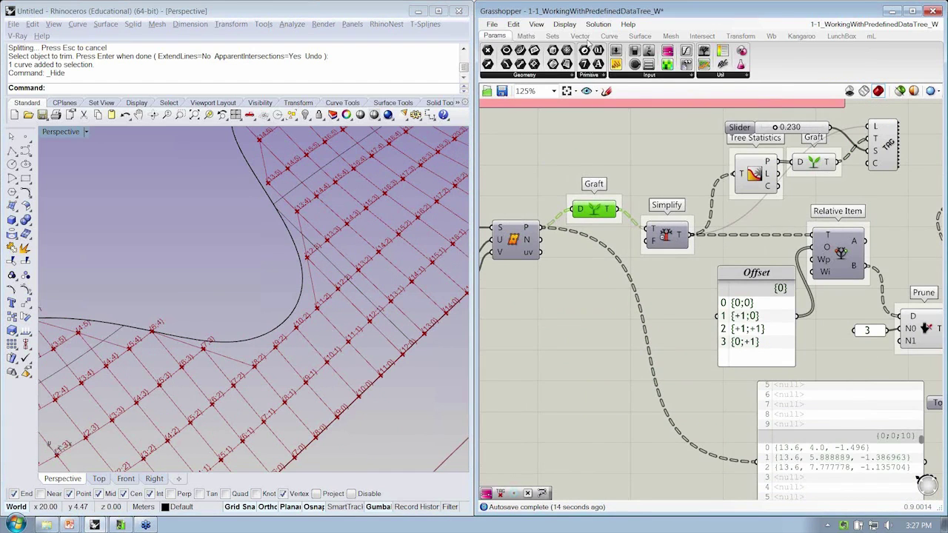
Insert Clean Tree from Sets > Tree between the surface P output and Graft's D input.
{"action": "left_click", "coordinate": [552, 36]}
{"action": "left_click", "coordinate": [725, 76]}
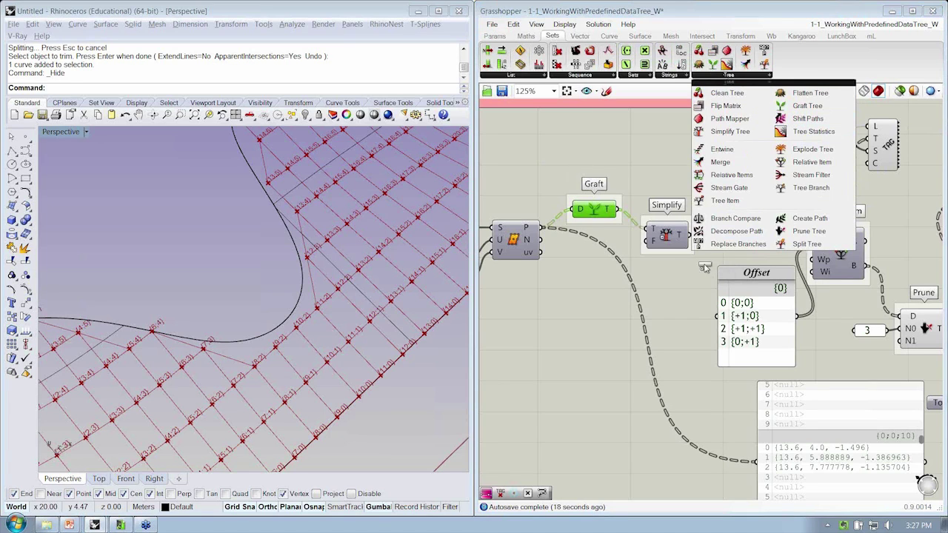
{"action": "left_click", "coordinate": [741, 97]}
{"action": "left_click", "coordinate": [602, 281]}
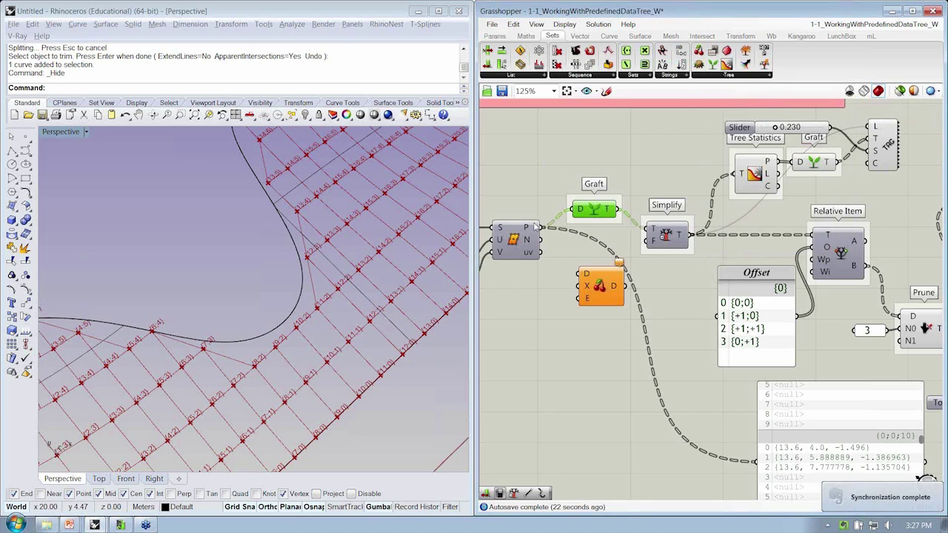
{"action": "right_click_drag", "start_coordinate": [536, 226], "coordinate": [557, 216]}
{"action": "scroll", "coordinate": [557, 216], "scroll_direction": "up", "scroll_amount": 1}
{"action": "left_click_drag", "start_coordinate": [565, 221], "coordinate": [621, 284]}
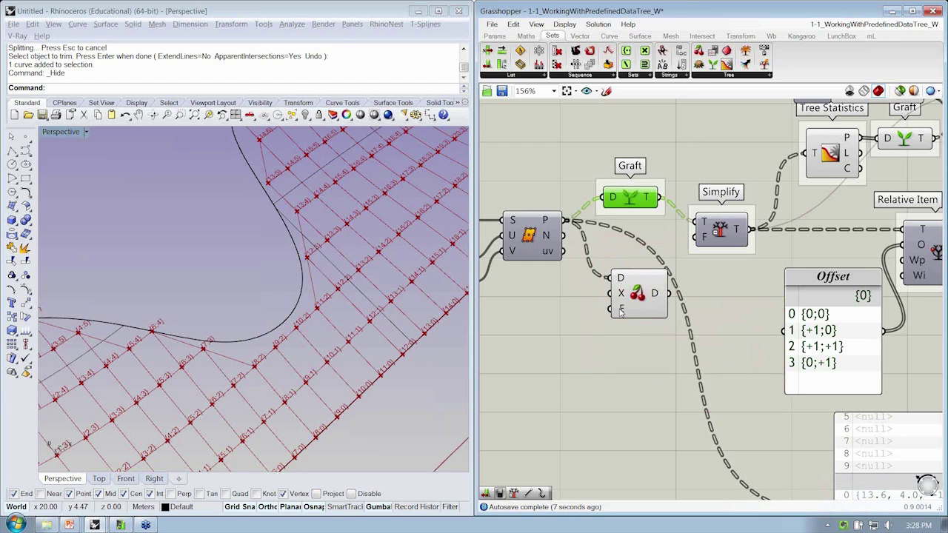
{"action": "left_click_drag", "start_coordinate": [669, 294], "coordinate": [612, 199]}
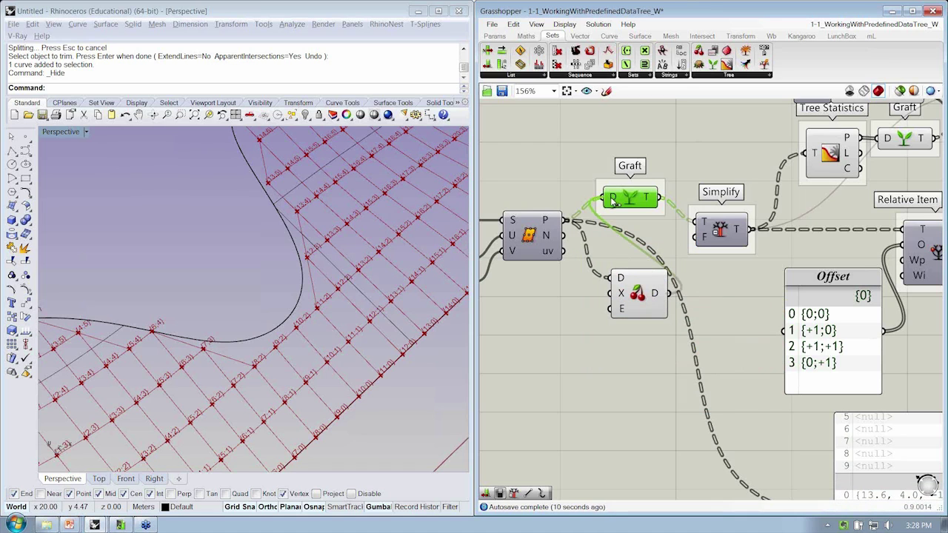
Wire the Polyline Pl output into the output panel.
{"action": "scroll", "coordinate": [666, 252], "scroll_direction": "down", "scroll_amount": 4}
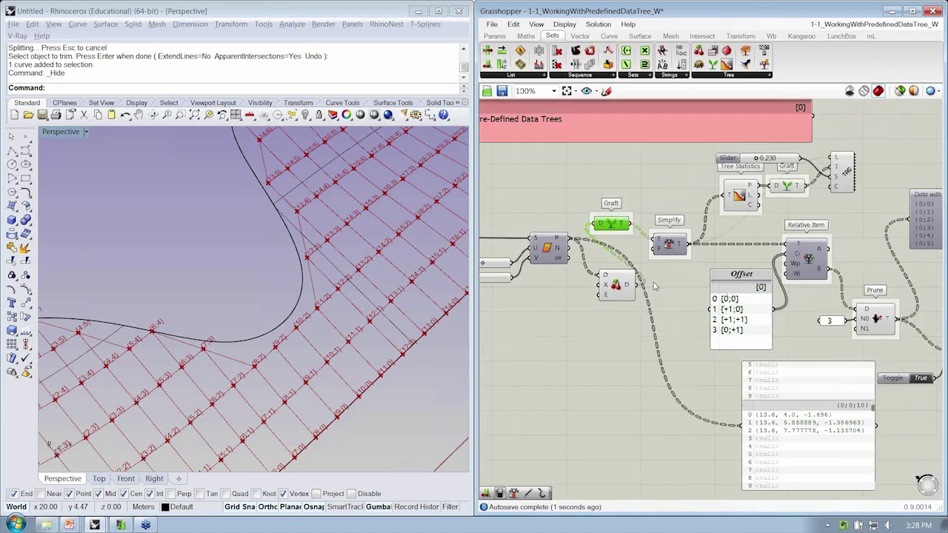
{"action": "scroll", "coordinate": [663, 244], "scroll_direction": "up", "scroll_amount": 1}
{"action": "left_click", "coordinate": [808, 412]}
{"action": "scroll", "coordinate": [773, 280], "scroll_direction": "up", "scroll_amount": 2}
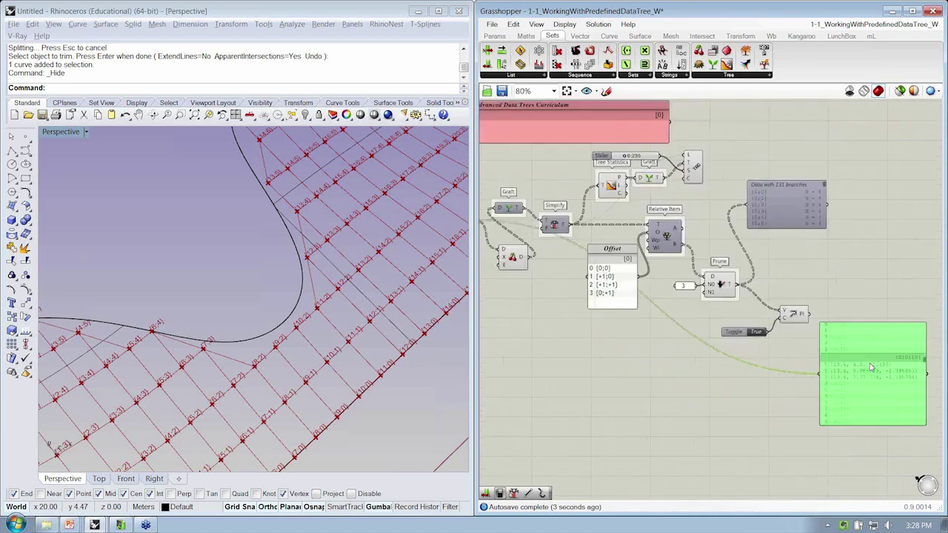
{"action": "scroll", "coordinate": [773, 280], "scroll_direction": "up", "scroll_amount": 2}
{"action": "left_click_drag", "start_coordinate": [756, 263], "coordinate": [771, 357]}
{"action": "scroll", "coordinate": [726, 273], "scroll_direction": "down", "scroll_amount": 2}
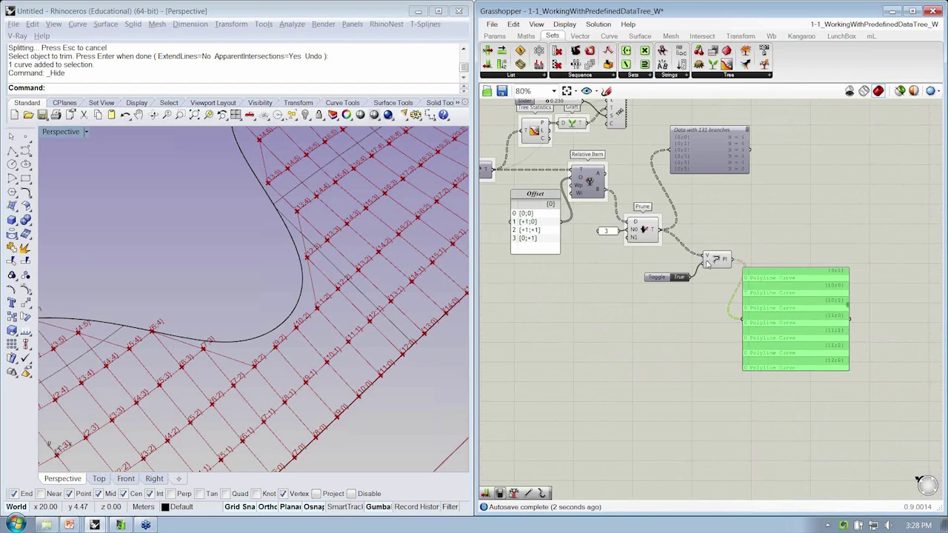
{"action": "scroll", "coordinate": [743, 148], "scroll_direction": "up", "scroll_amount": 2}
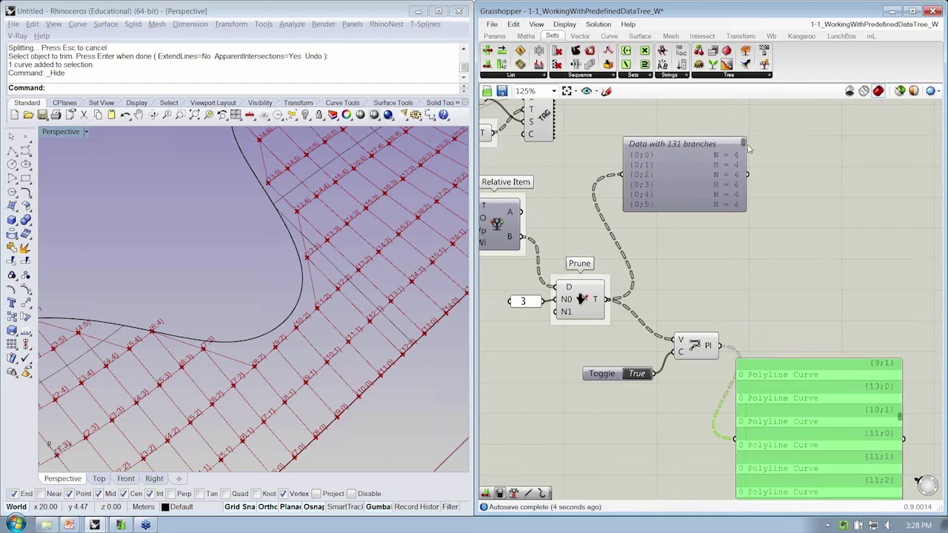
{"action": "mouse_move", "coordinate": [744, 146]}
{"action": "left_mouse_down"}
{"action": "mouse_move", "coordinate": [744, 208]}
{"action": "mouse_move", "coordinate": [745, 172]}
{"action": "left_mouse_up"}
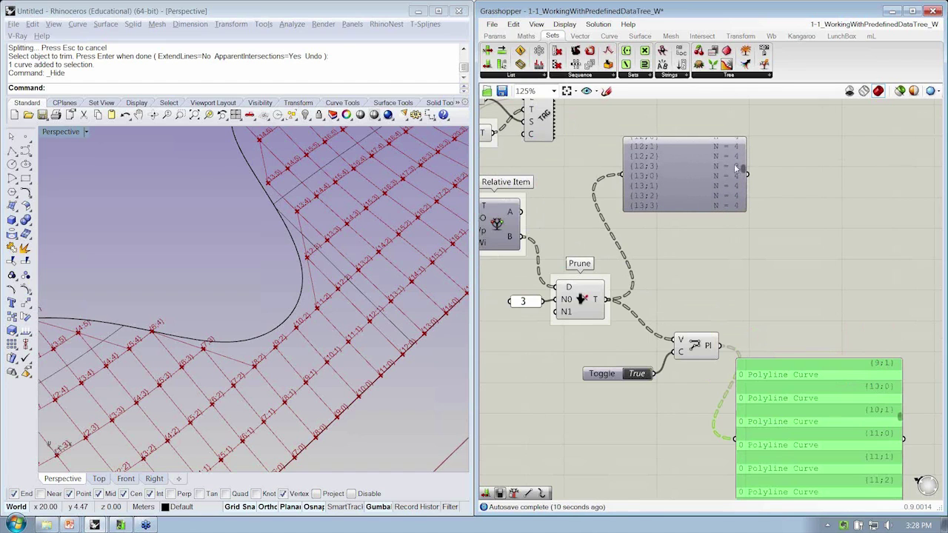
Move Prune with its value upward and place Clean Tree next to the Graft input.
{"action": "right_click_drag", "start_coordinate": [666, 211], "coordinate": [722, 211]}
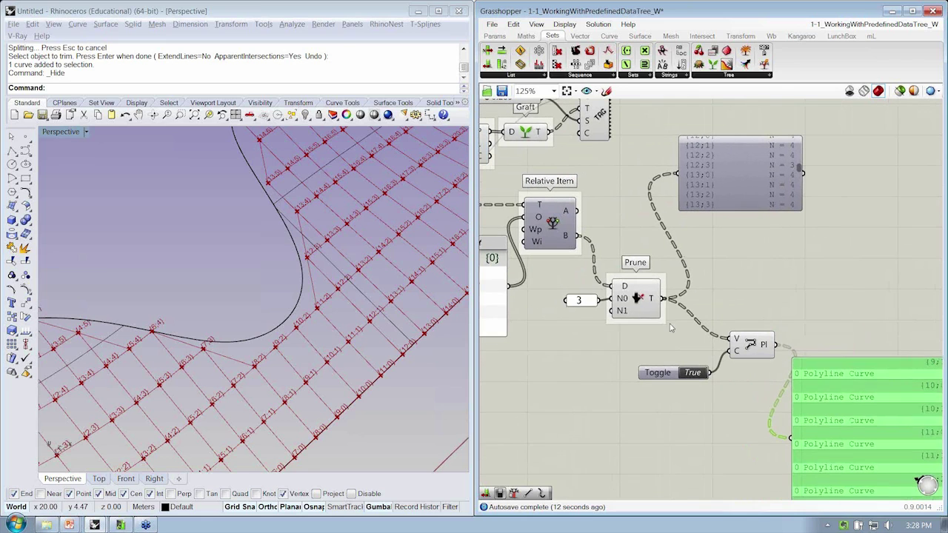
{"action": "left_click_drag", "start_coordinate": [674, 329], "coordinate": [555, 274]}
{"action": "left_click_drag", "start_coordinate": [639, 300], "coordinate": [633, 281]}
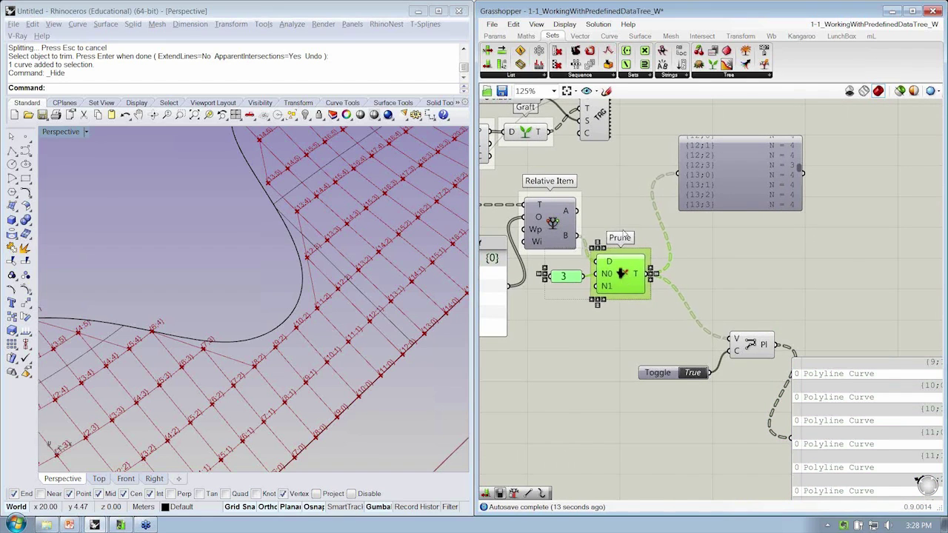
{"action": "right_click_drag", "start_coordinate": [633, 281], "coordinate": [781, 274]}
{"action": "scroll", "coordinate": [666, 282], "scroll_direction": "down", "scroll_amount": 2}
{"action": "scroll", "coordinate": [598, 272], "scroll_direction": "up", "scroll_amount": 2}
{"action": "mouse_move", "coordinate": [598, 272]}
{"action": "left_mouse_down"}
{"action": "mouse_move", "coordinate": [590, 241]}
{"action": "mouse_move", "coordinate": [566, 226]}
{"action": "left_mouse_up"}
{"action": "scroll", "coordinate": [561, 222], "scroll_direction": "down", "scroll_amount": 1}
{"action": "scroll", "coordinate": [561, 222], "scroll_direction": "down", "scroll_amount": 1}
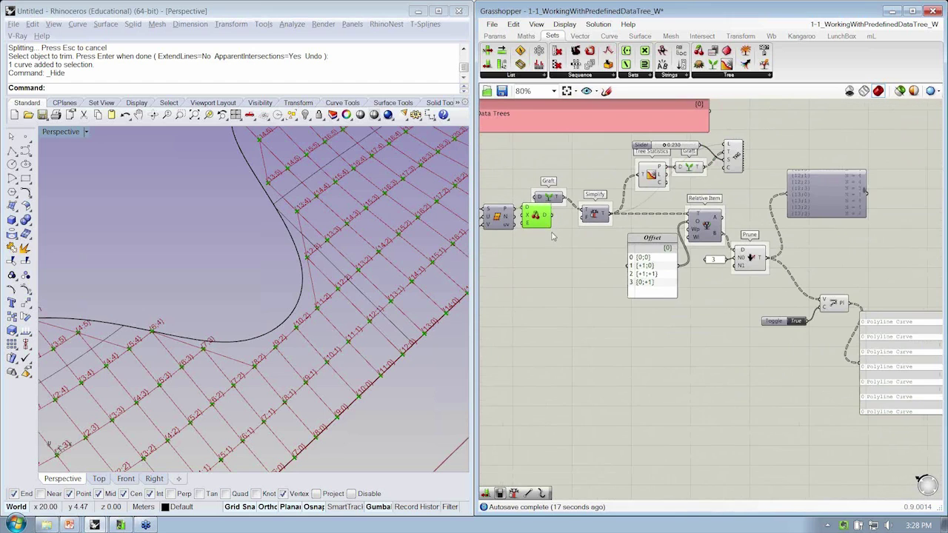
Shift most of the definition right and orbit Rhino to view the whole surface.
{"action": "left_click_drag", "start_coordinate": [890, 437], "coordinate": [539, 145]}
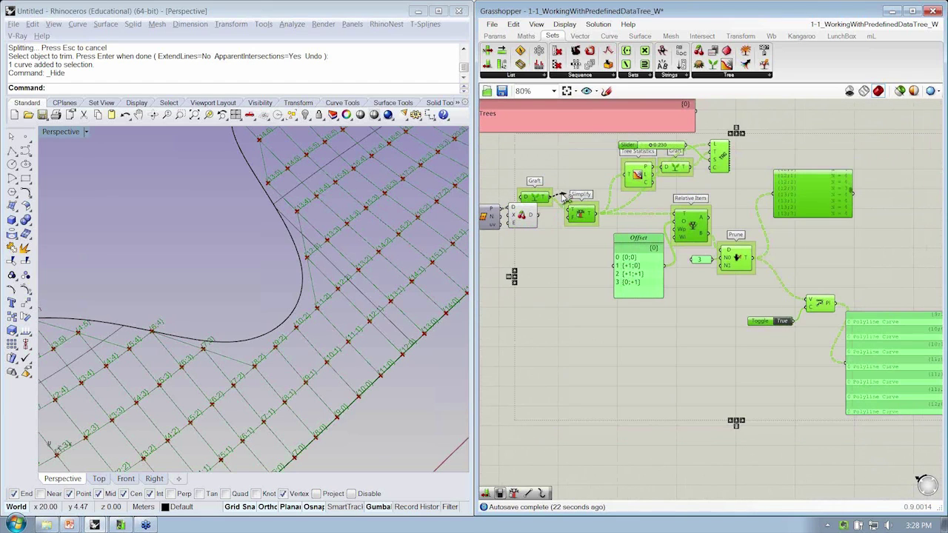
{"action": "mouse_move", "coordinate": [536, 200]}
{"action": "left_mouse_down"}
{"action": "mouse_move", "coordinate": [562, 200]}
{"action": "mouse_move", "coordinate": [611, 232]}
{"action": "left_mouse_up"}
{"action": "left_click", "coordinate": [611, 231]}
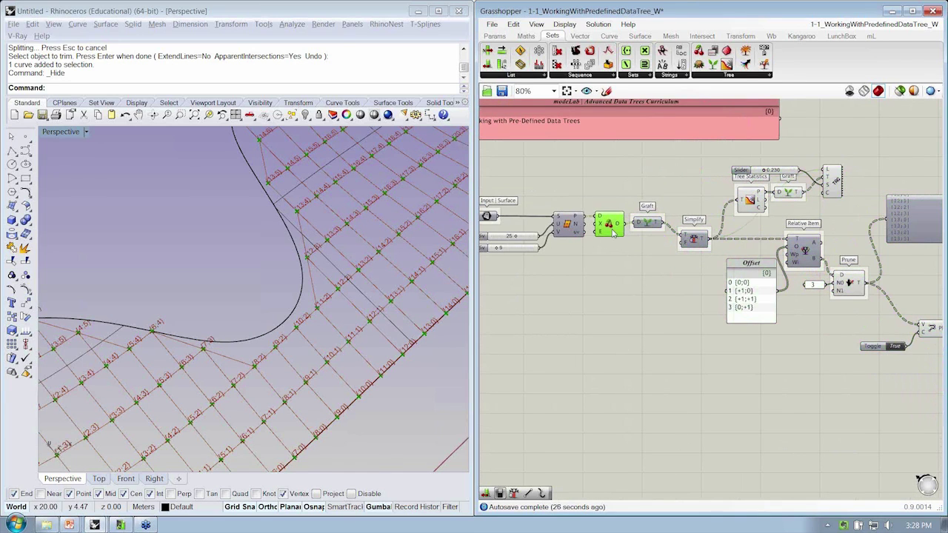
{"action": "left_click", "coordinate": [615, 273]}
{"action": "scroll", "coordinate": [318, 307], "scroll_direction": "down", "scroll_amount": 5}
{"action": "right_click_drag", "start_coordinate": [319, 307], "coordinate": [340, 296]}
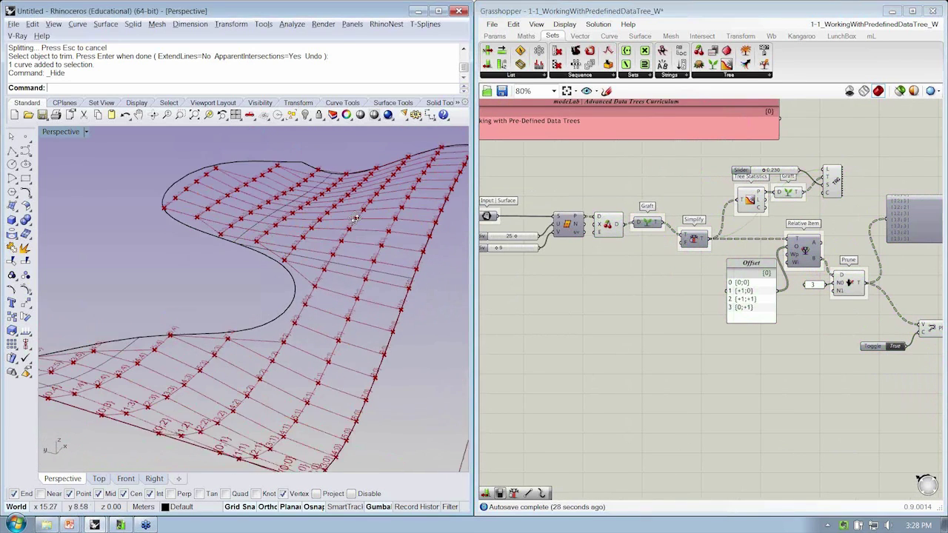
{"action": "scroll", "coordinate": [628, 304], "scroll_direction": "down", "scroll_amount": 2}
{"action": "right_click_drag", "start_coordinate": [628, 305], "coordinate": [642, 307]}
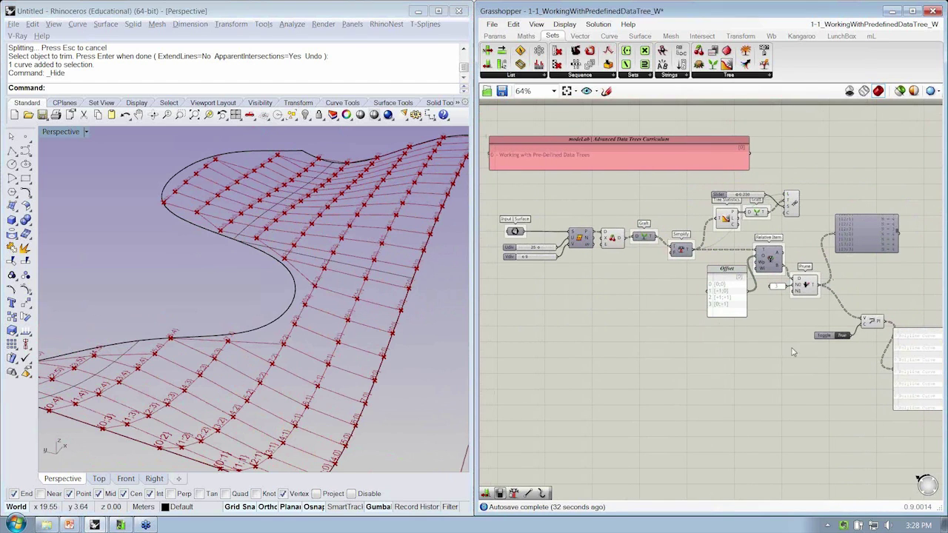
Save and close the Grasshopper definition.
{"action": "right_click_drag", "start_coordinate": [672, 292], "coordinate": [667, 282]}
{"action": "key", "text": "ctrl+s"}
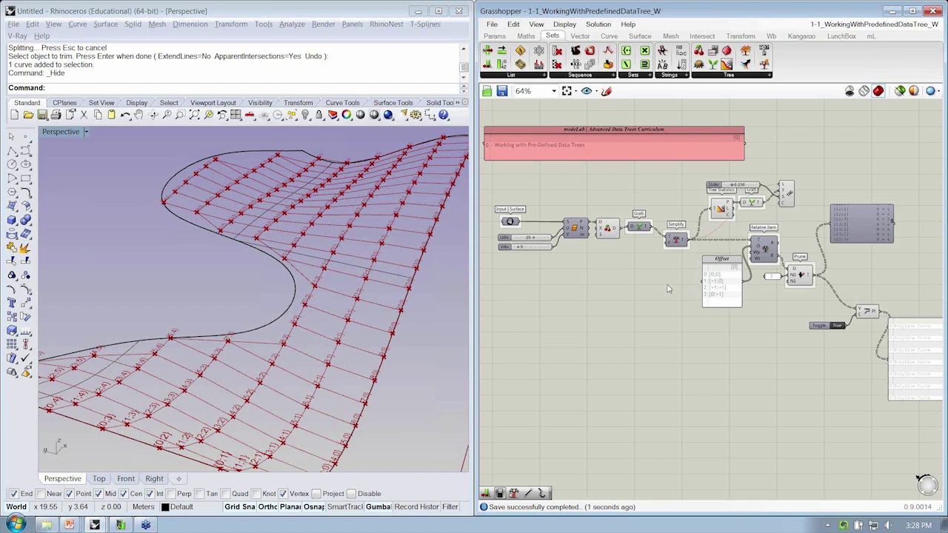
{"action": "key", "text": "ctrl+w"}
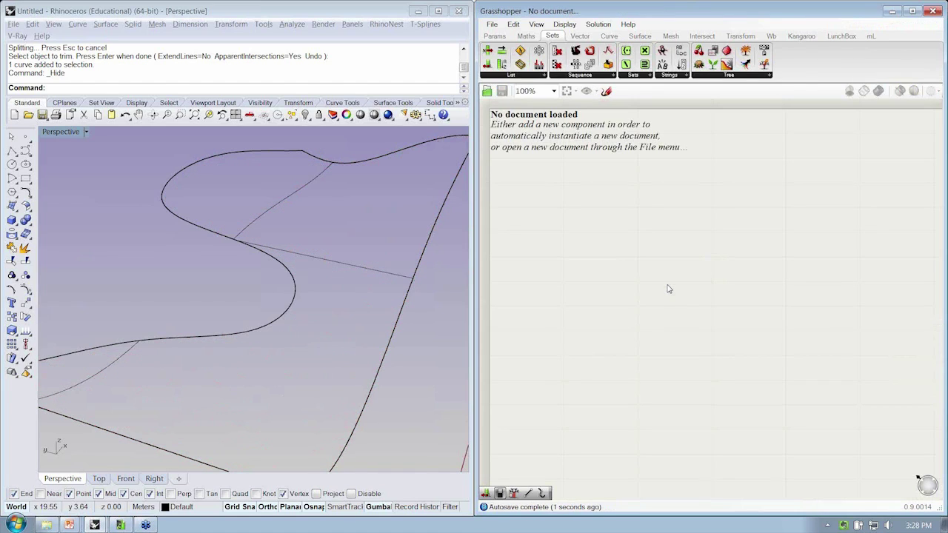
Advance the slide show to the Manipulating and Maintaining Data Trees exercise.
{"action": "key", "text": "alt+Tab"}
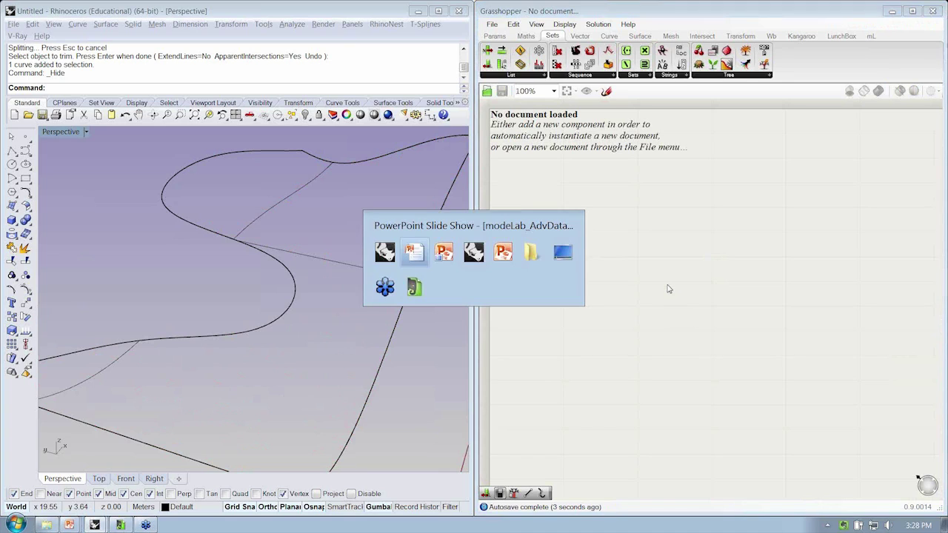
{"action": "left_click", "coordinate": [415, 253]}
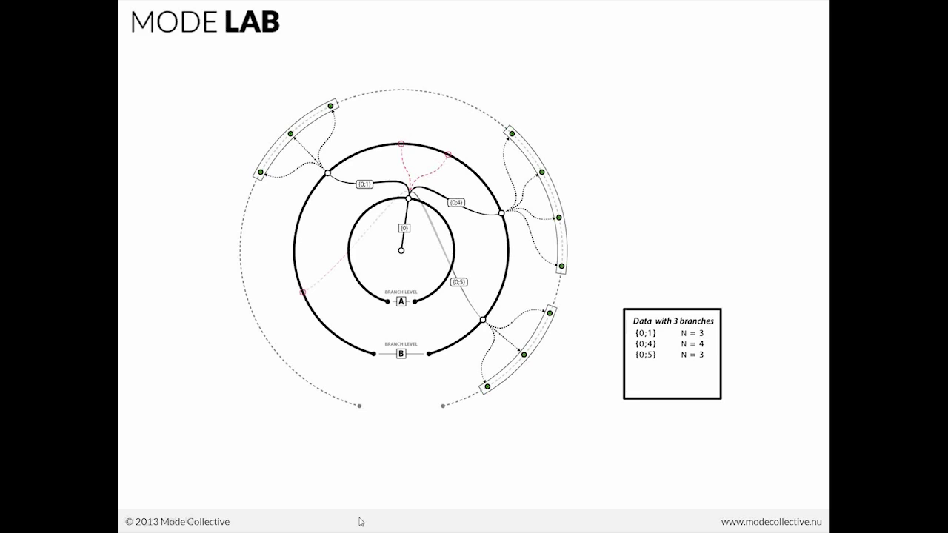
{"action": "key", "text": "Right"}
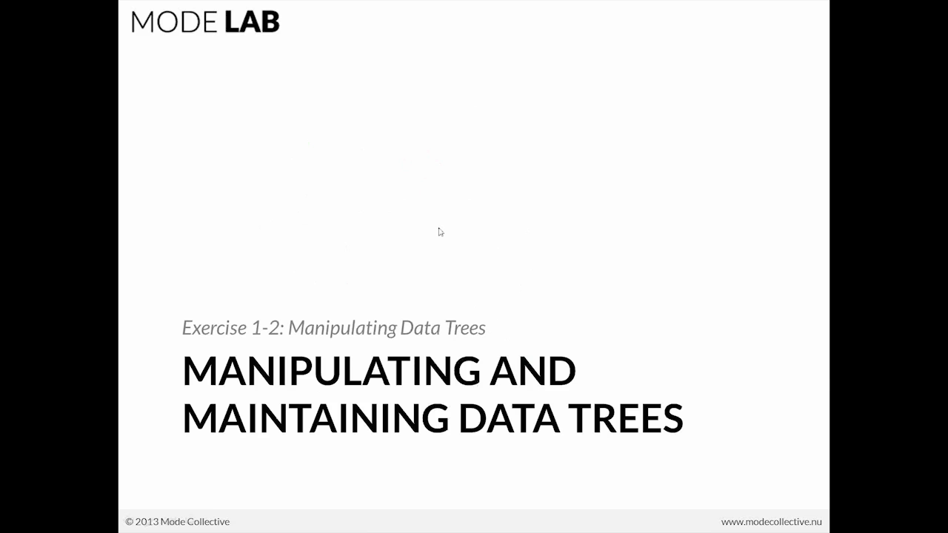